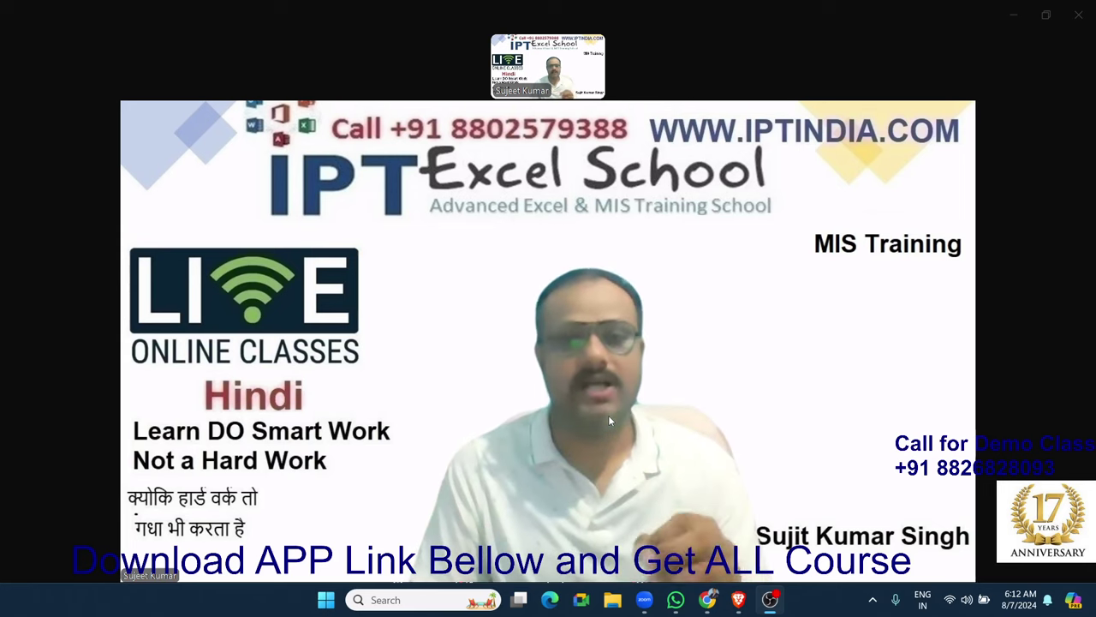
# Bring up the meeting controls and open Zoom's share-selection picker
pyautogui.moveTo(625, 462)
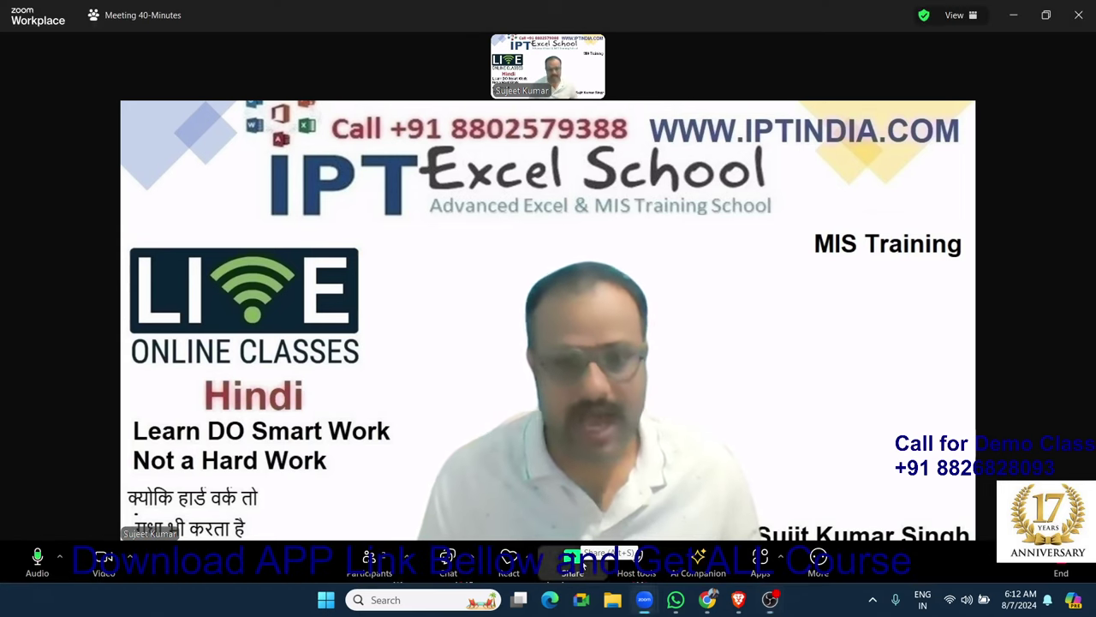
pyautogui.click(583, 564)
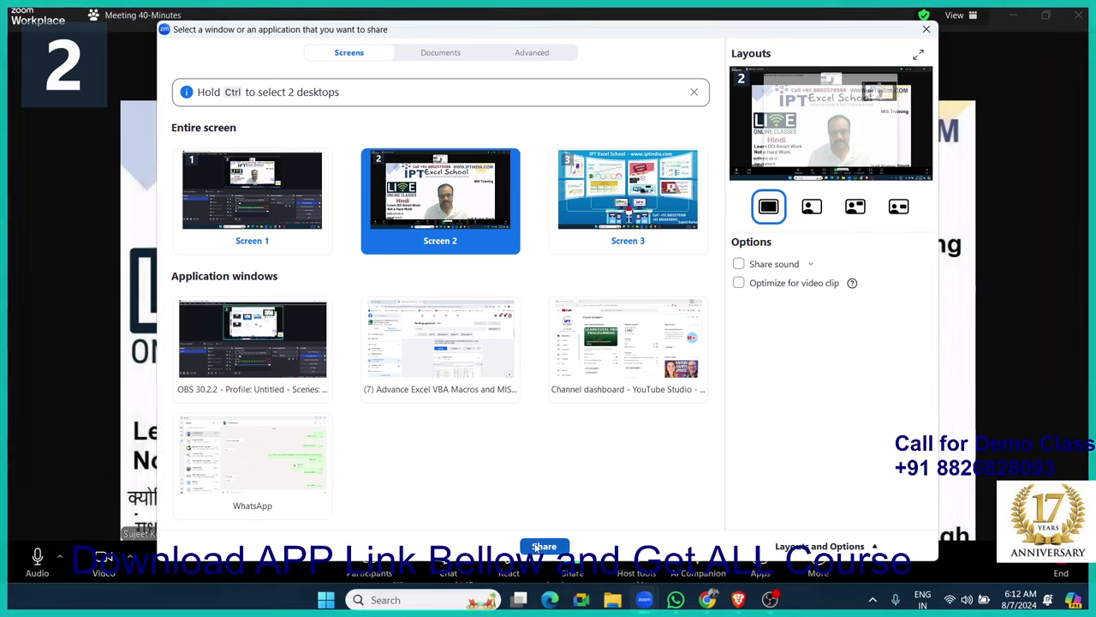
# Share Screen 2, then launch Excel by searching for 'ex'
pyautogui.click(544, 546)
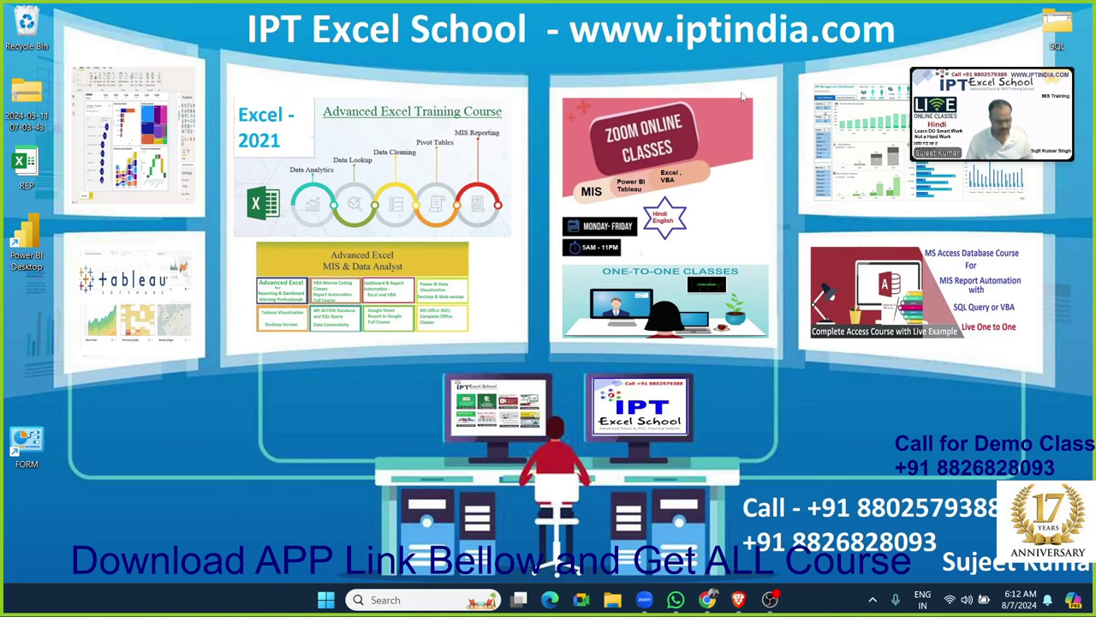
pyautogui.press('super')
pyautogui.write('ex')
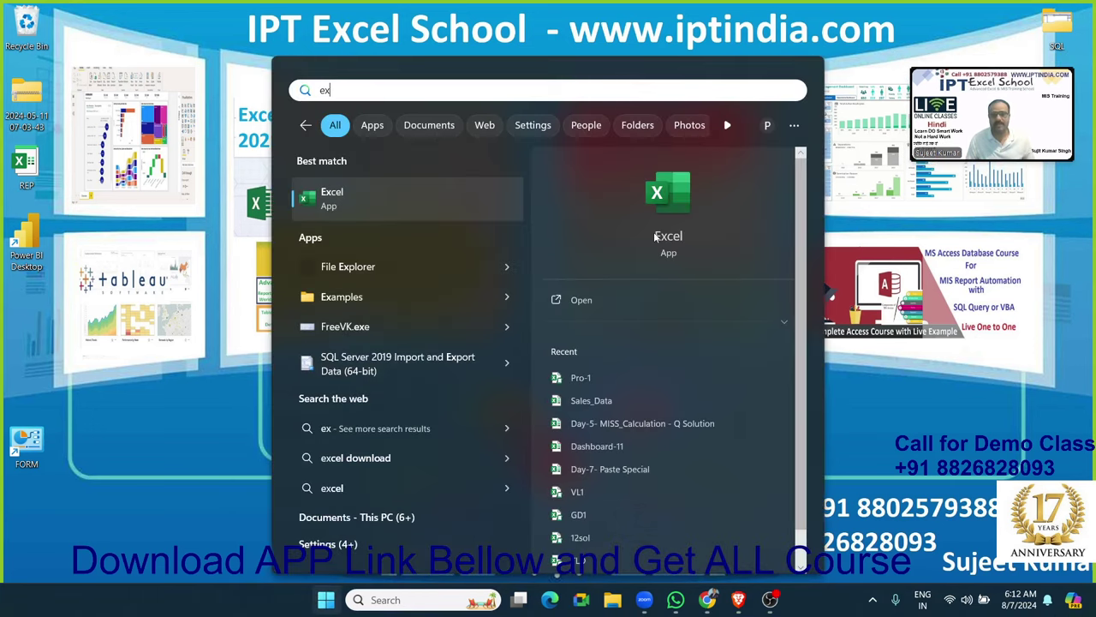
pyautogui.press('Escape')
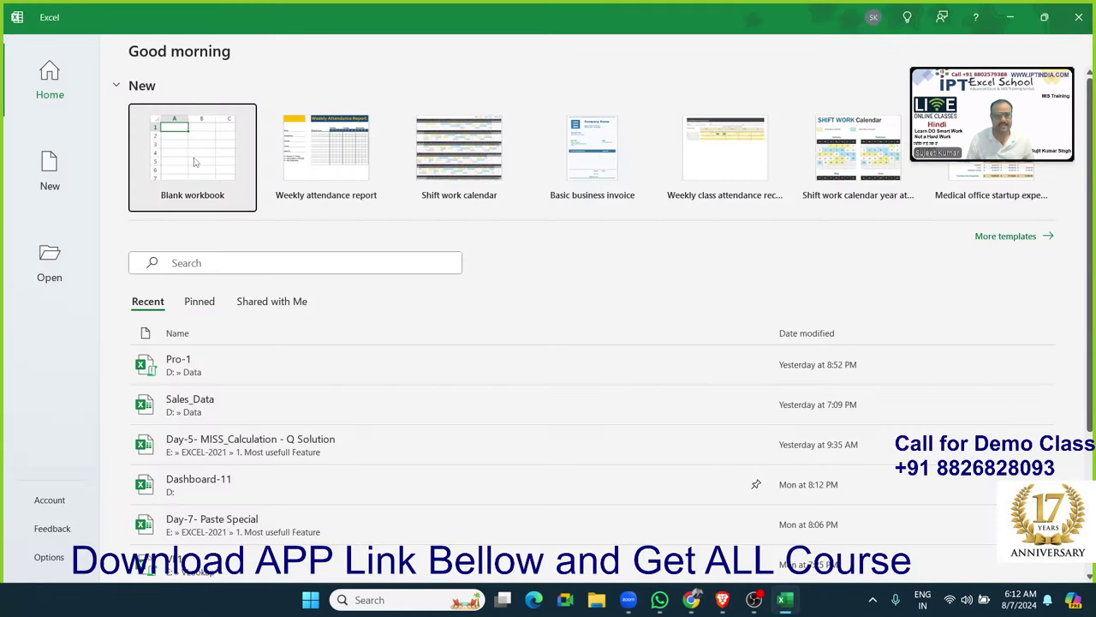
# Create a blank workbook, zoom in, and enter 20 in B3 and 30 in D3
pyautogui.click(194, 156)
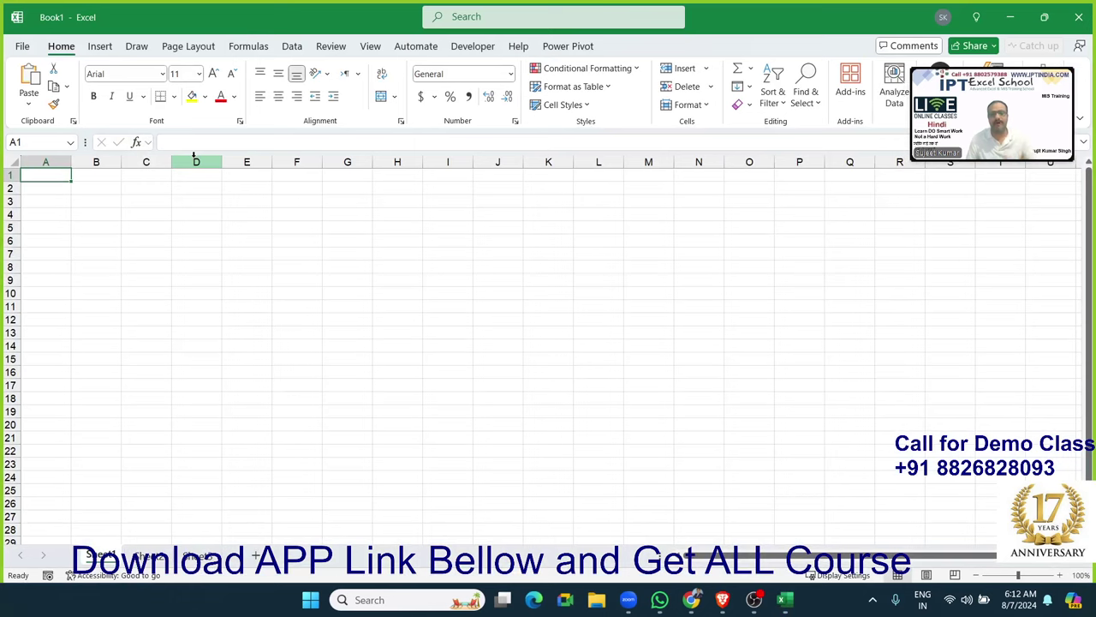
pyautogui.keyDown('ctrl'); pyautogui.scroll(3, 317, 234); pyautogui.keyUp('ctrl')
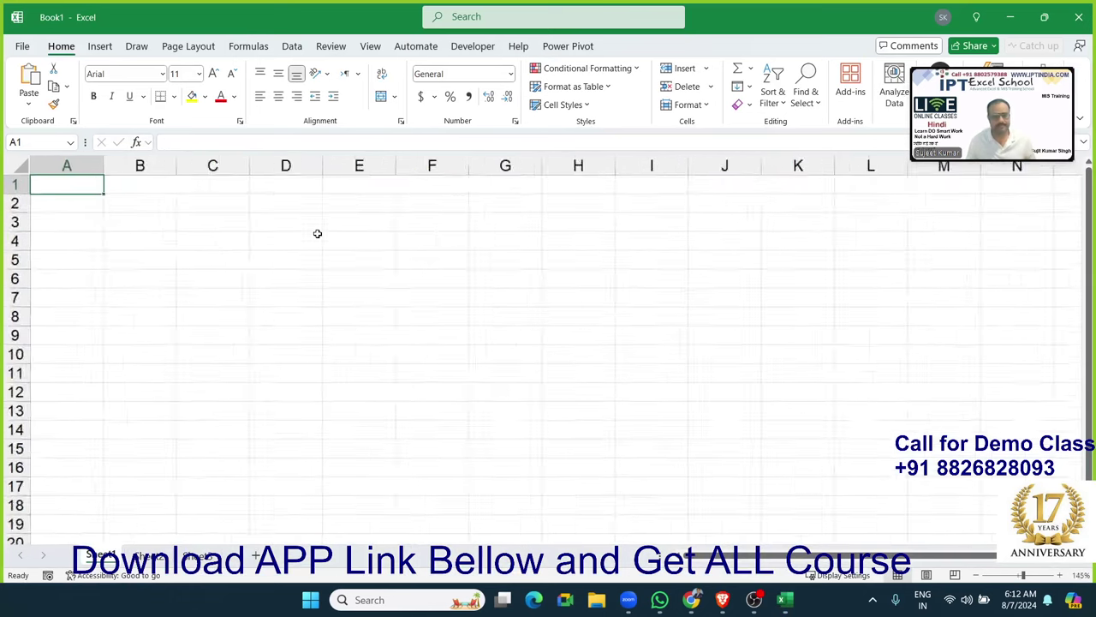
pyautogui.keyDown('ctrl'); pyautogui.scroll(3, 317, 233); pyautogui.keyUp('ctrl')
pyautogui.keyDown('ctrl'); pyautogui.scroll(1, 316, 234); pyautogui.keyUp('ctrl')
pyautogui.keyDown('ctrl'); pyautogui.scroll(2, 317, 234); pyautogui.keyUp('ctrl')
pyautogui.keyDown('ctrl'); pyautogui.scroll(2, 317, 234); pyautogui.keyUp('ctrl')
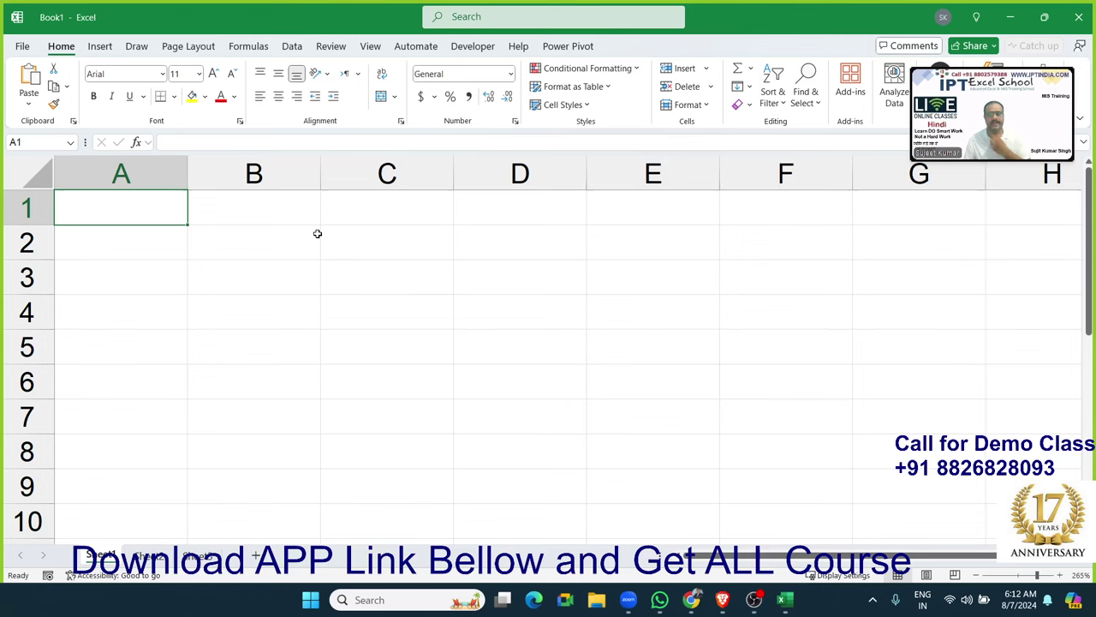
pyautogui.click(283, 271)
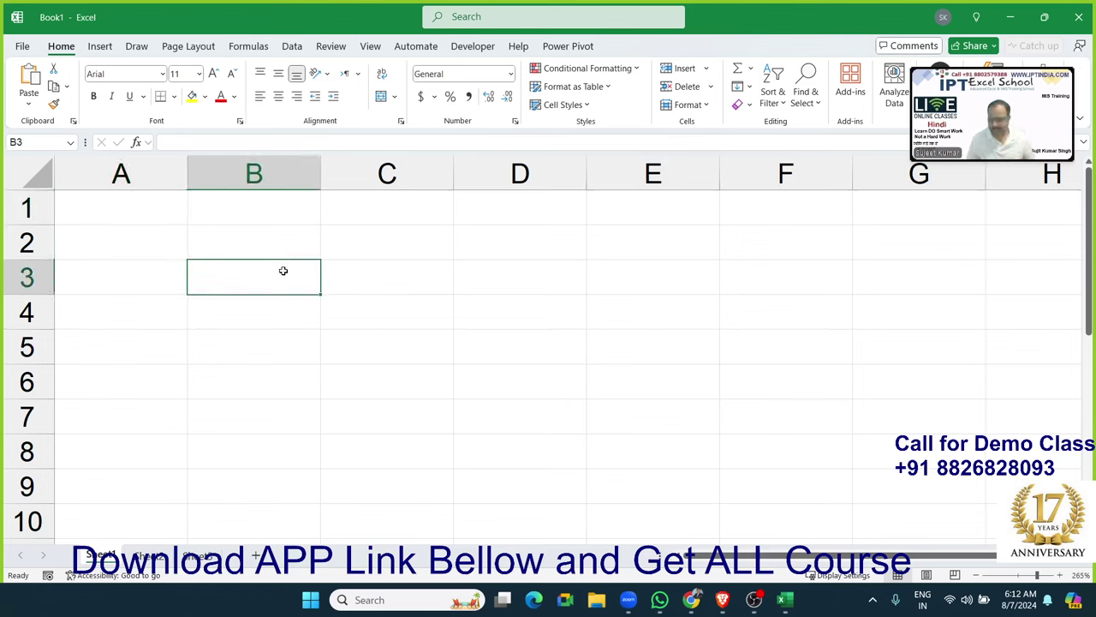
pyautogui.write('20')
pyautogui.click(469, 275)
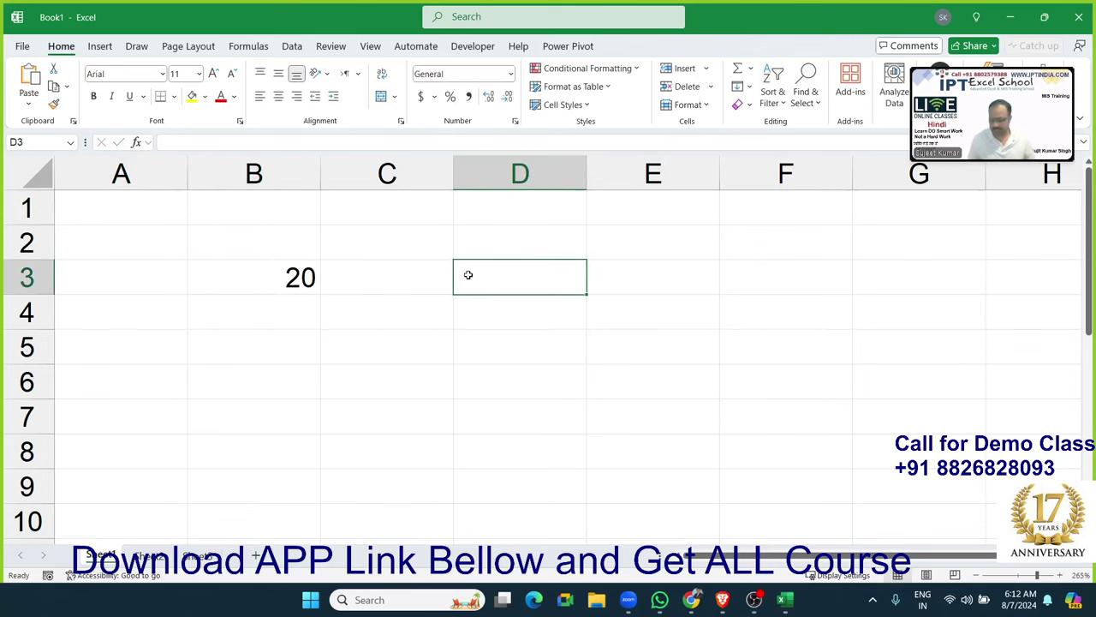
pyautogui.write('30')
pyautogui.press('Return')
# Copy the 20 from B3 and paste it over D3, then undo to restore 30
pyautogui.click(280, 270)
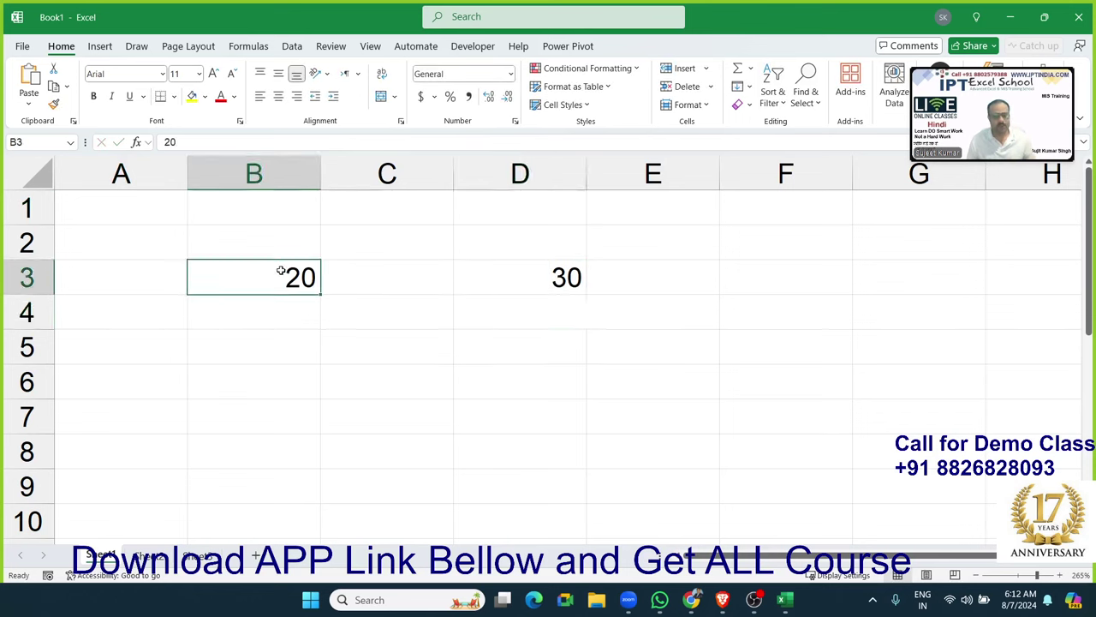
pyautogui.hotkey('ctrl', 'c')
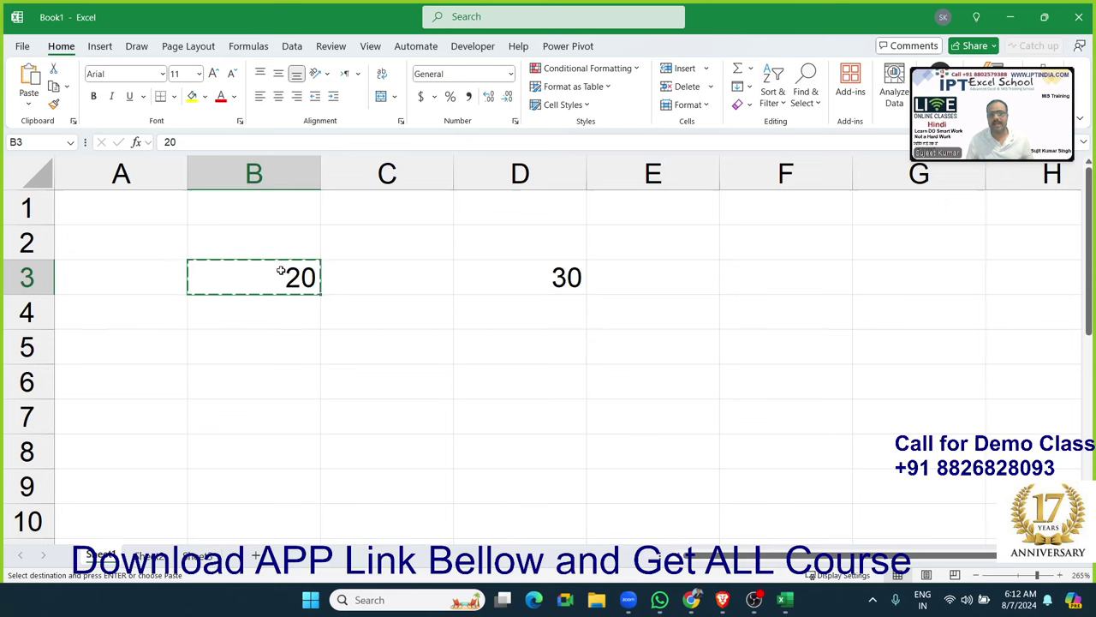
pyautogui.click(567, 278)
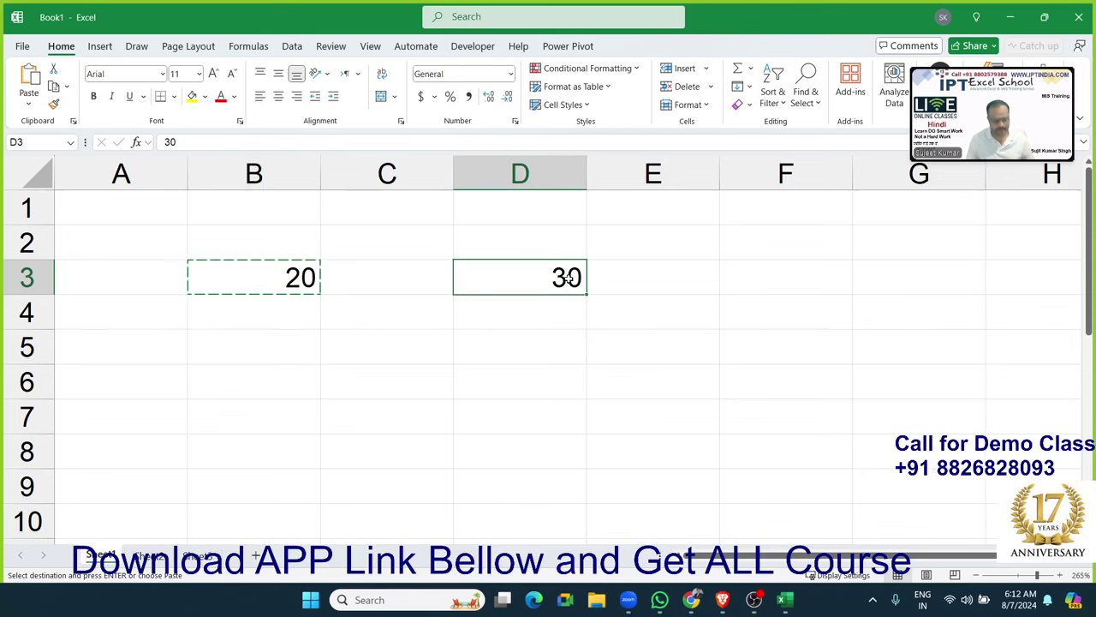
pyautogui.hotkey('ctrl', 'v')
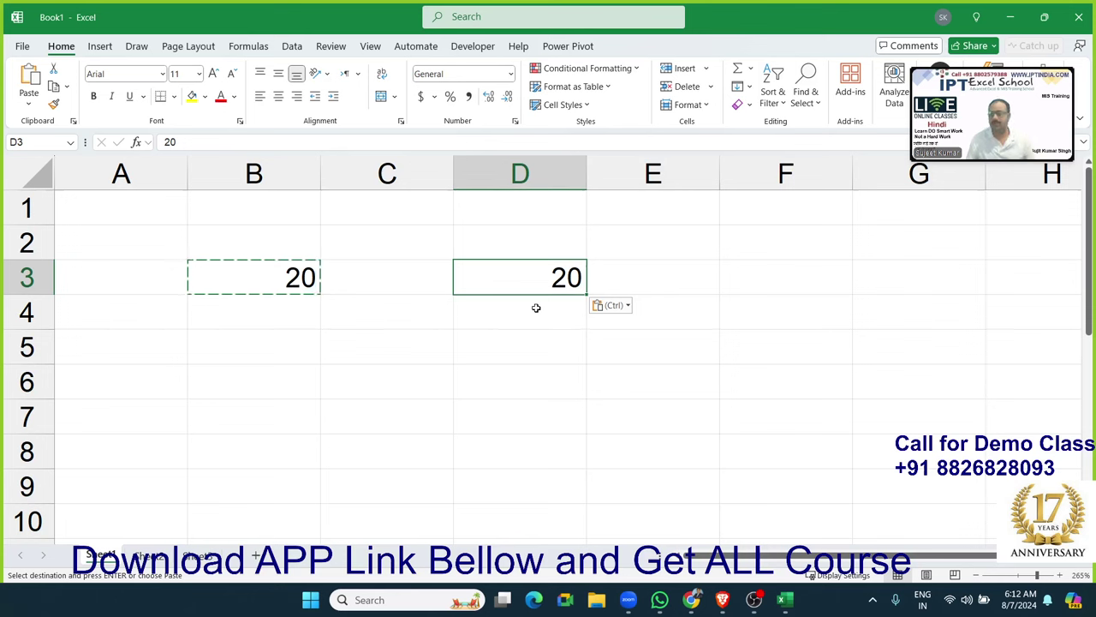
pyautogui.hotkey('ctrl', 'z')
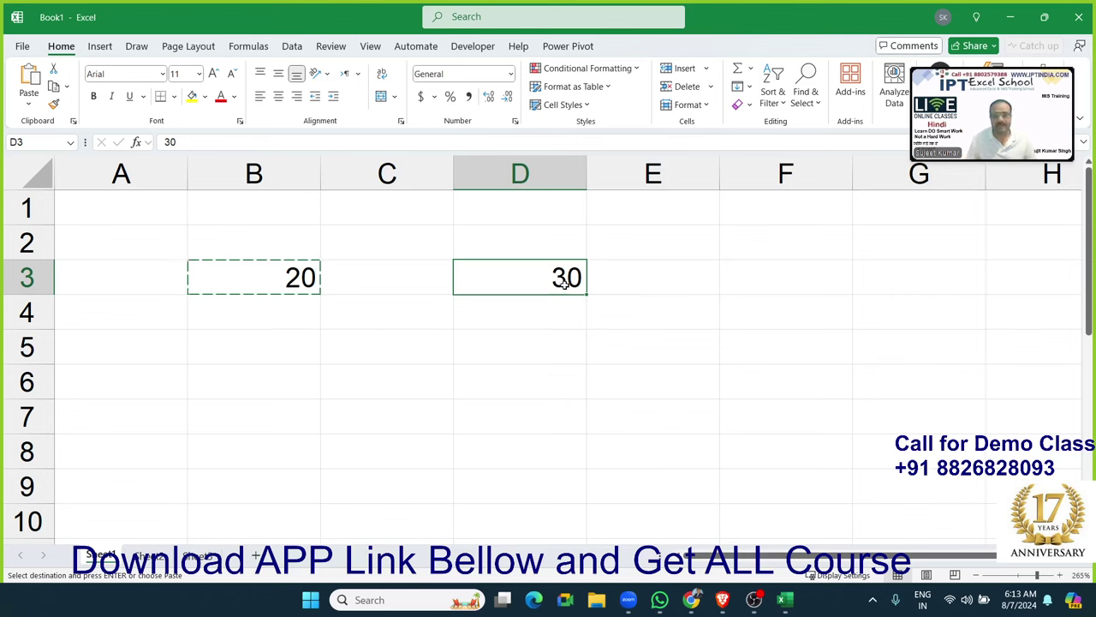
# Paste Special the copied 20 into D3 with the Add operation, making it 50
pyautogui.rightClick(565, 283)
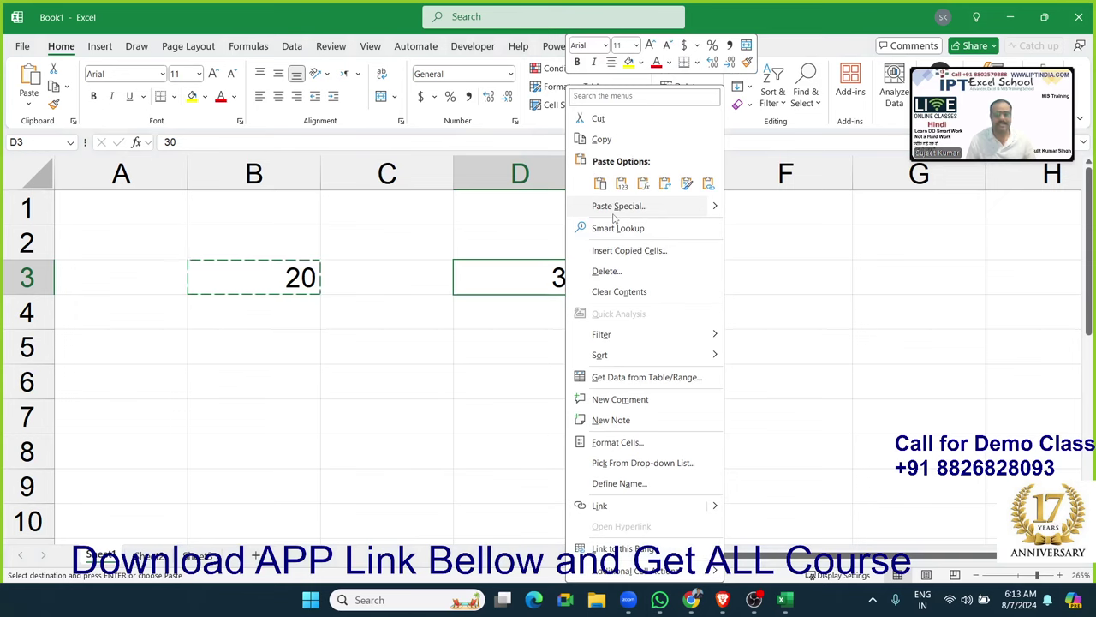
pyautogui.click(613, 213)
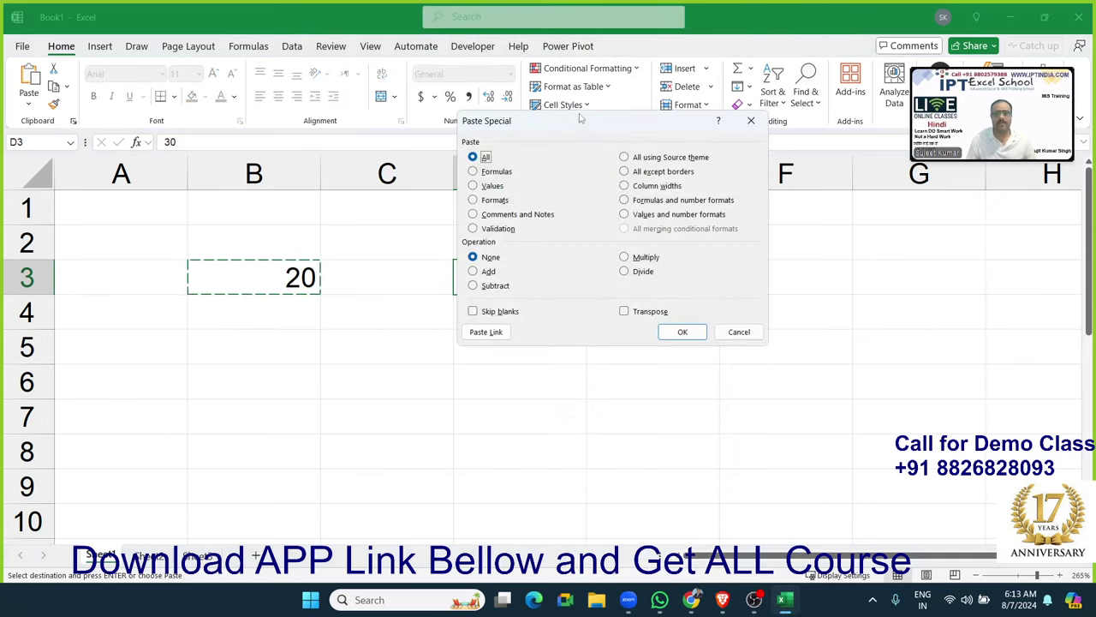
pyautogui.moveTo(580, 118); pyautogui.dragTo(777, 216)
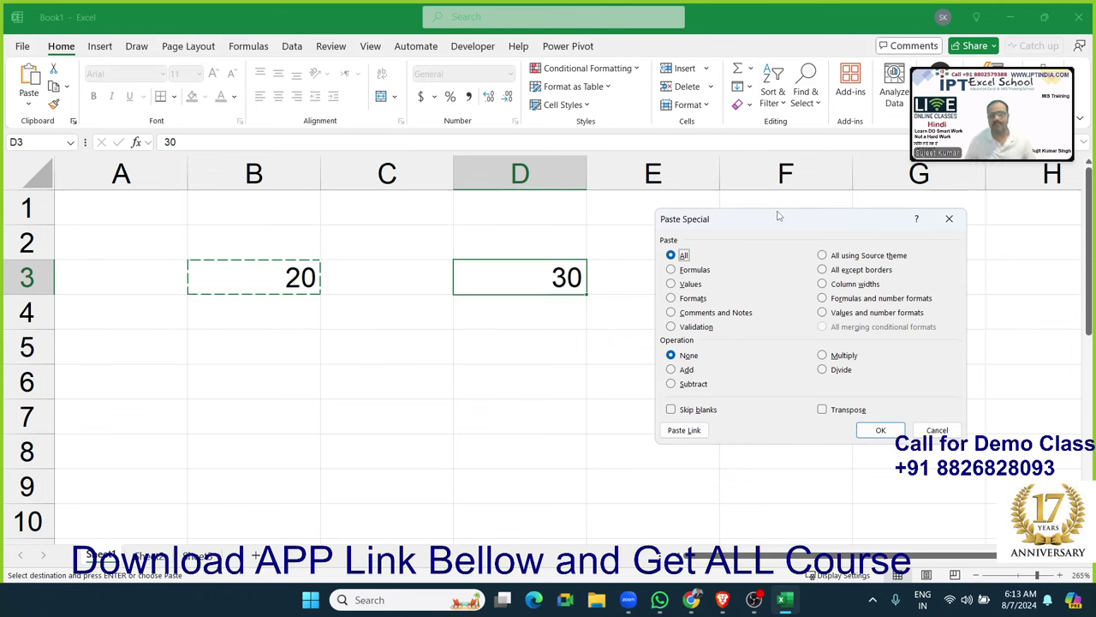
pyautogui.moveTo(762, 228); pyautogui.dragTo(758, 215)
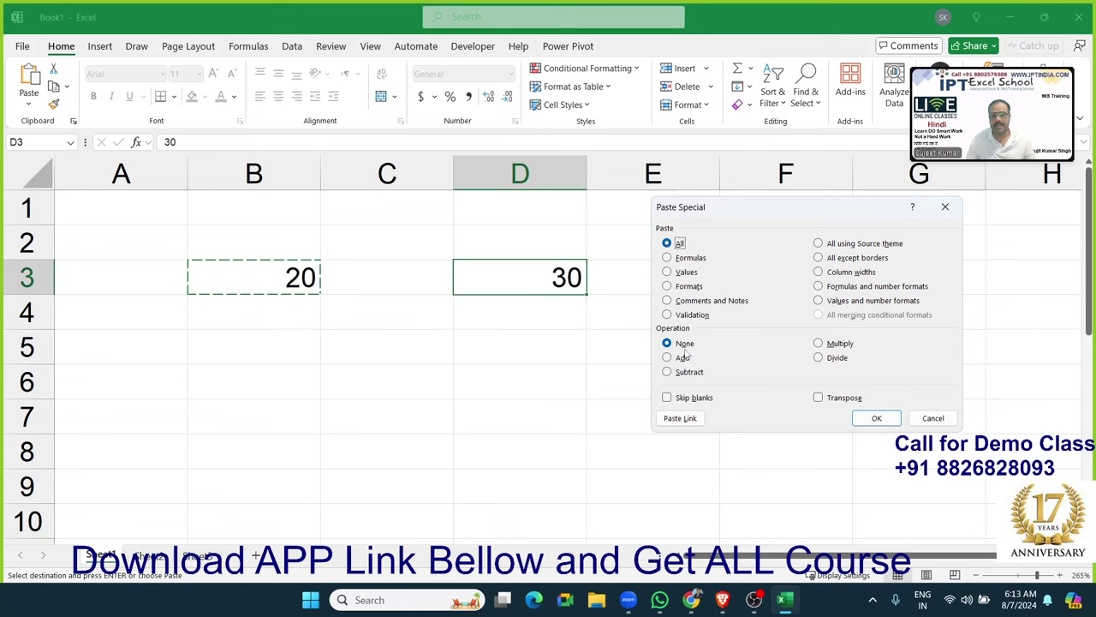
pyautogui.click(685, 359)
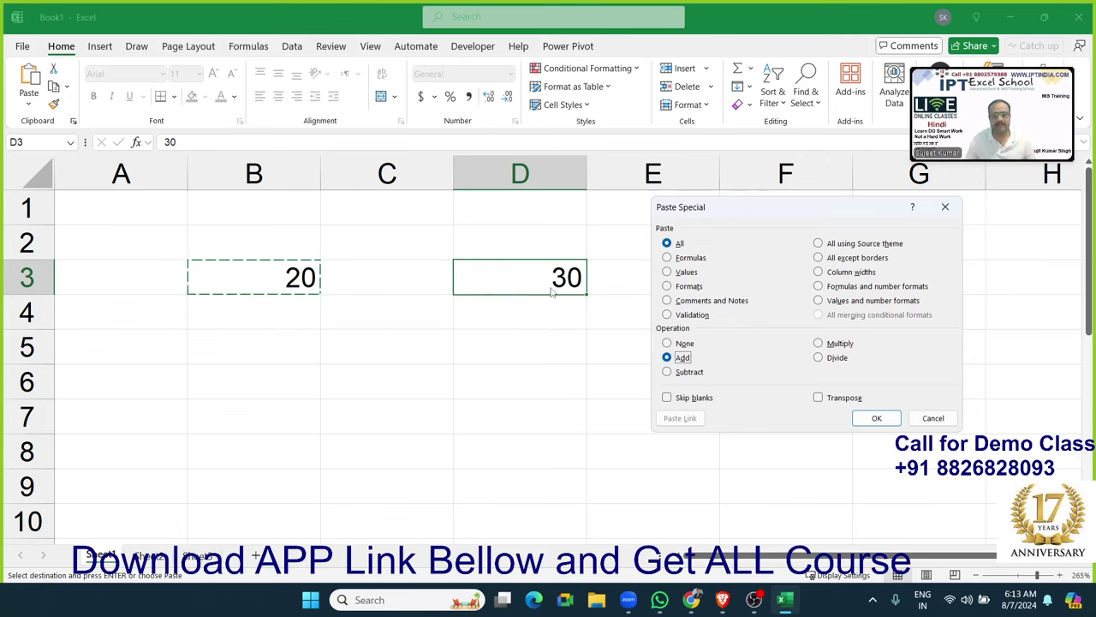
pyautogui.click(551, 290)
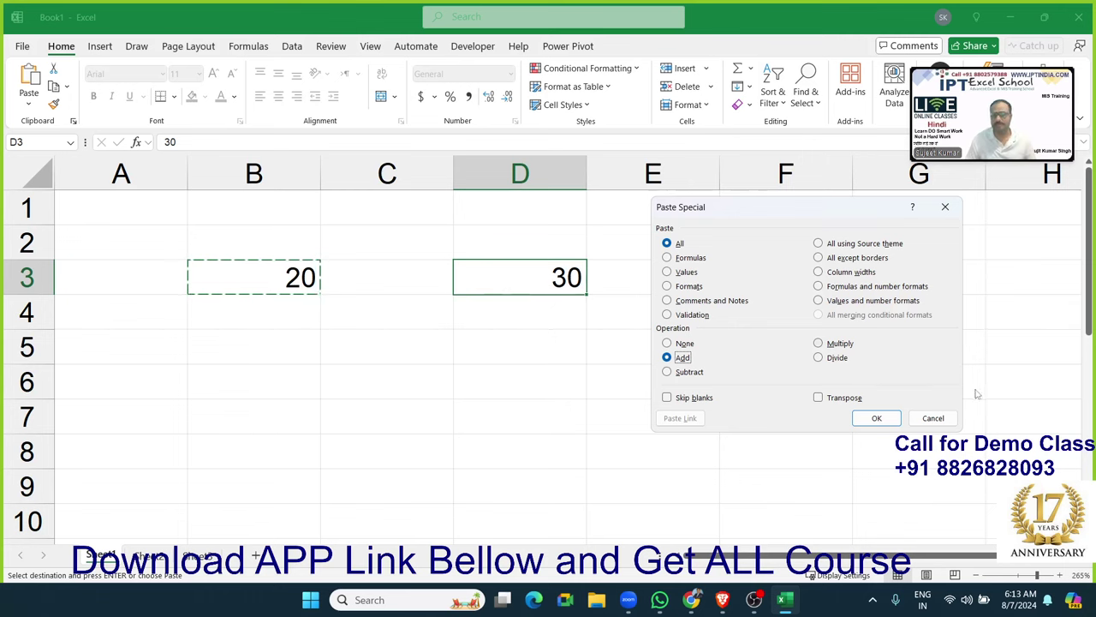
pyautogui.click(877, 418)
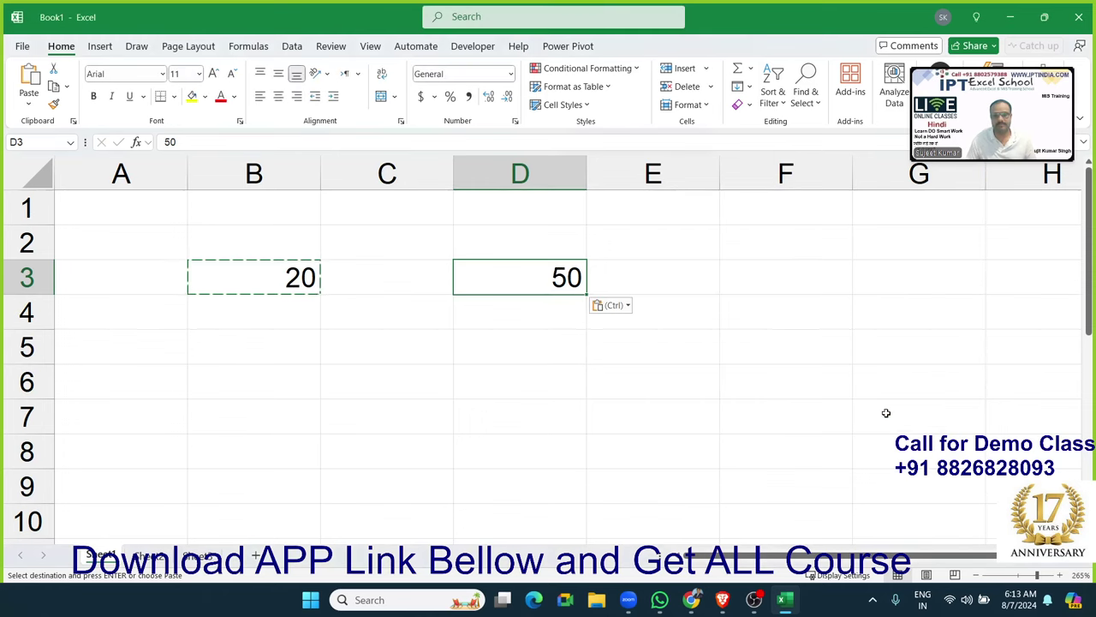
# Use Ctrl+Alt+V Paste Special with Multiply on D3, turning 50 into 1000
pyautogui.rightClick(572, 284)
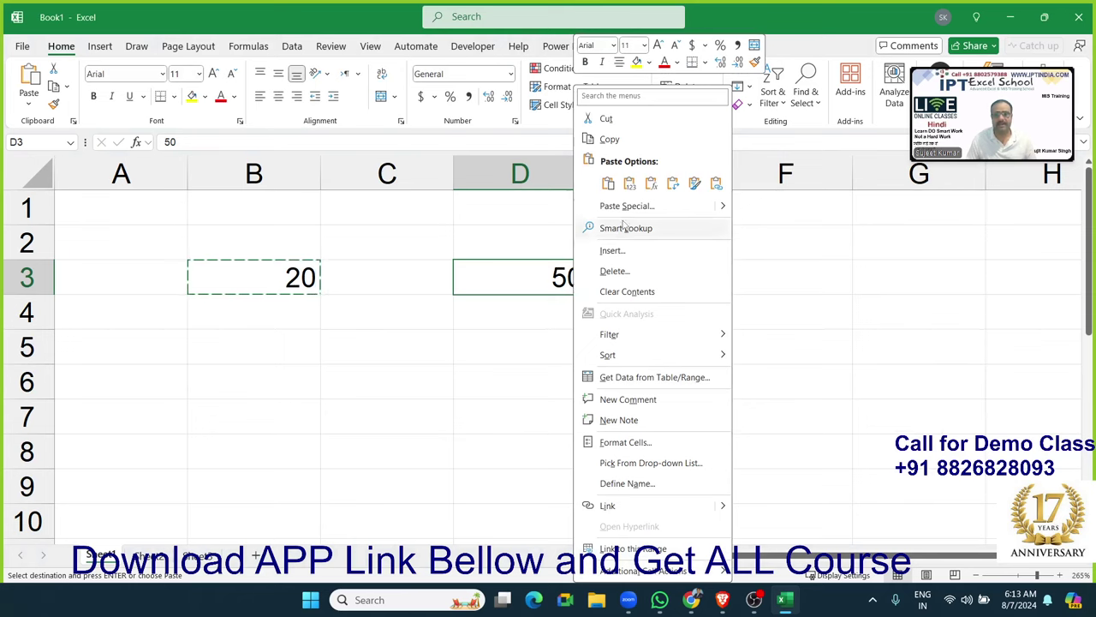
pyautogui.press('Escape')
pyautogui.hotkey('ctrl', 'alt', 'v')
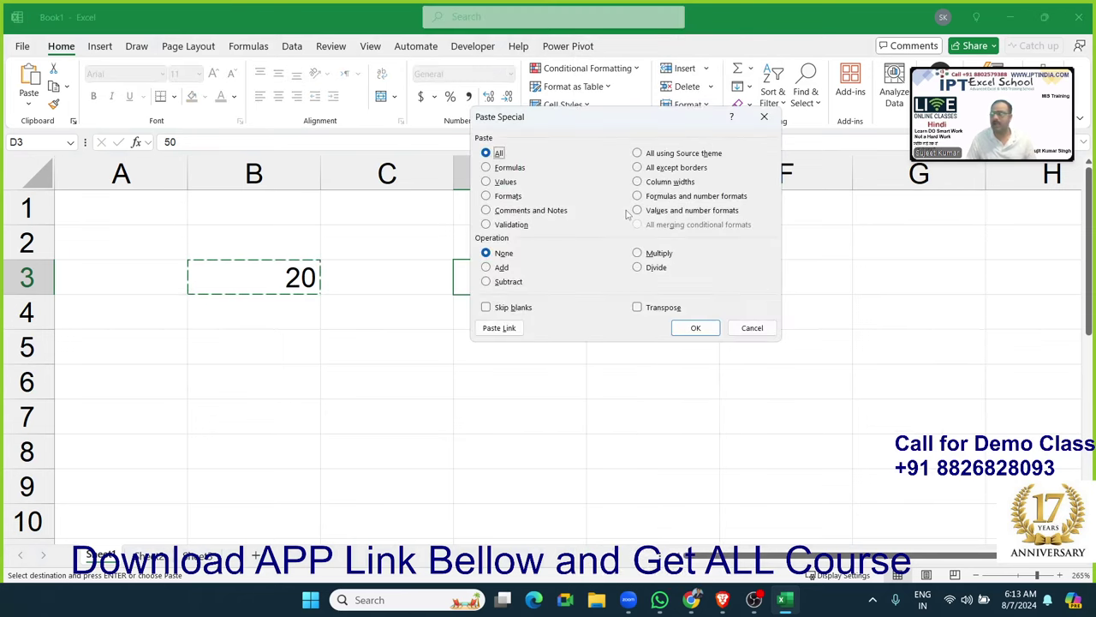
pyautogui.click(636, 254)
pyautogui.moveTo(604, 124); pyautogui.dragTo(749, 213)
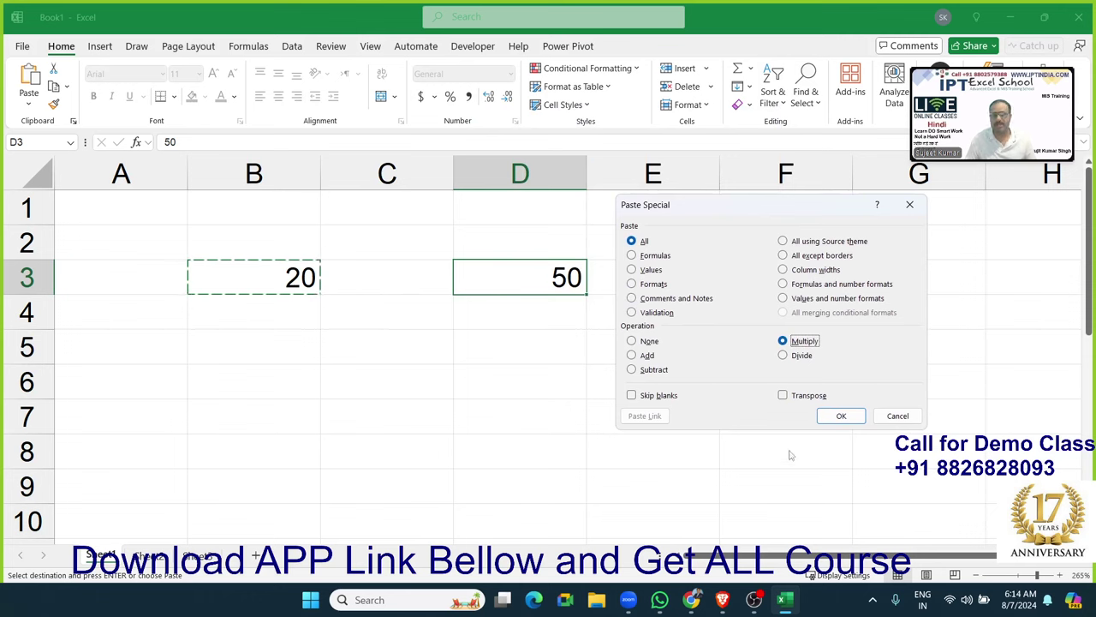
pyautogui.click(843, 416)
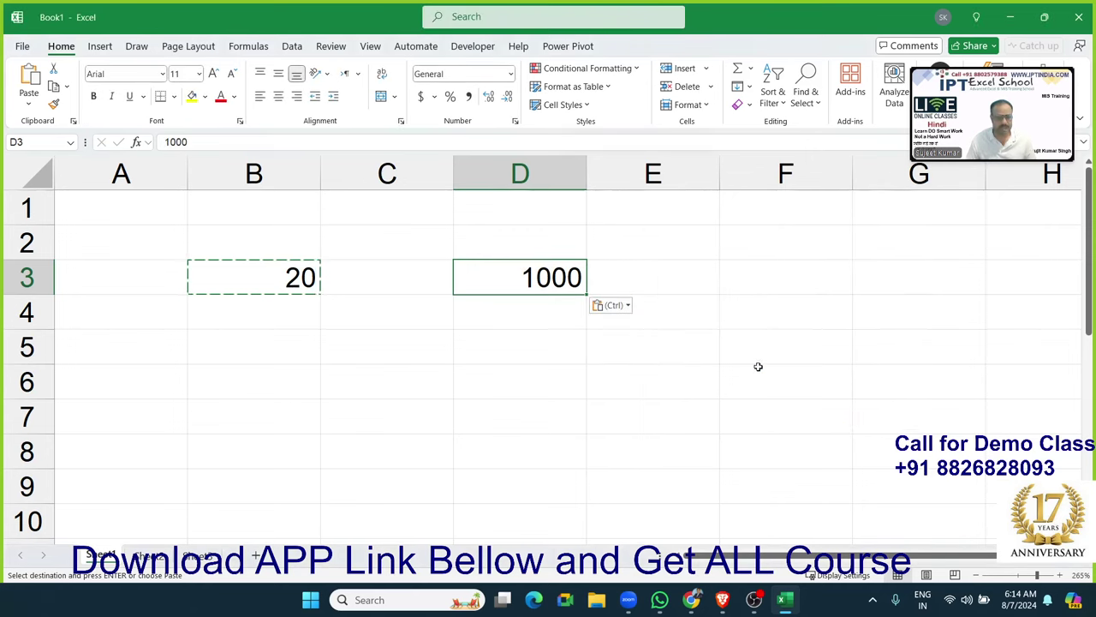
# Paste Special the copied 20 into E2, then switch to the blank Sheet2
pyautogui.rightClick(675, 243)
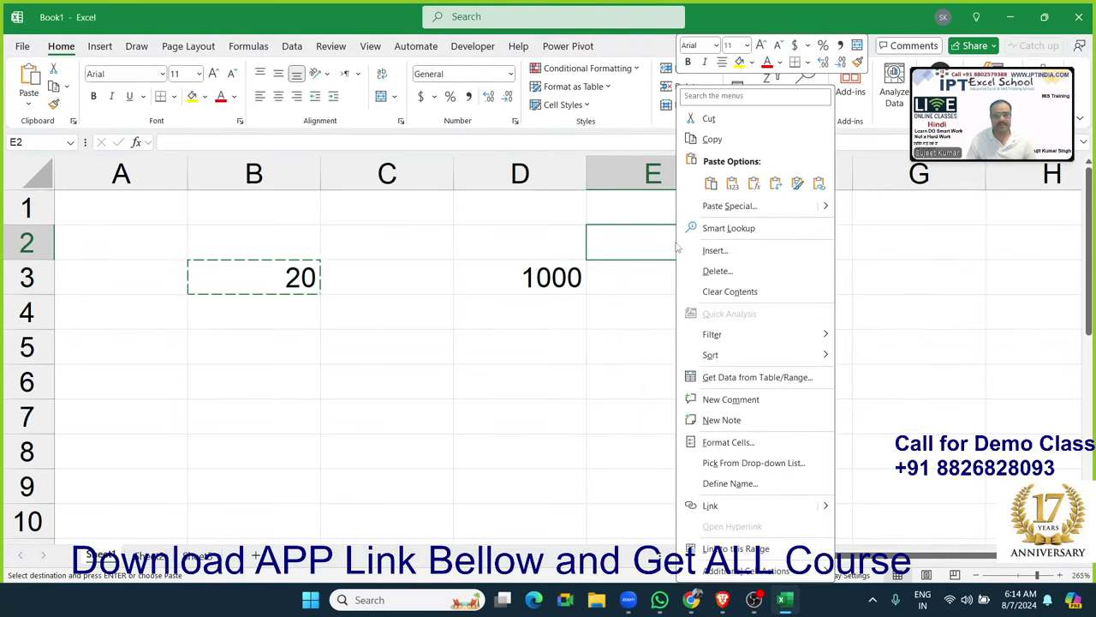
pyautogui.click(703, 210)
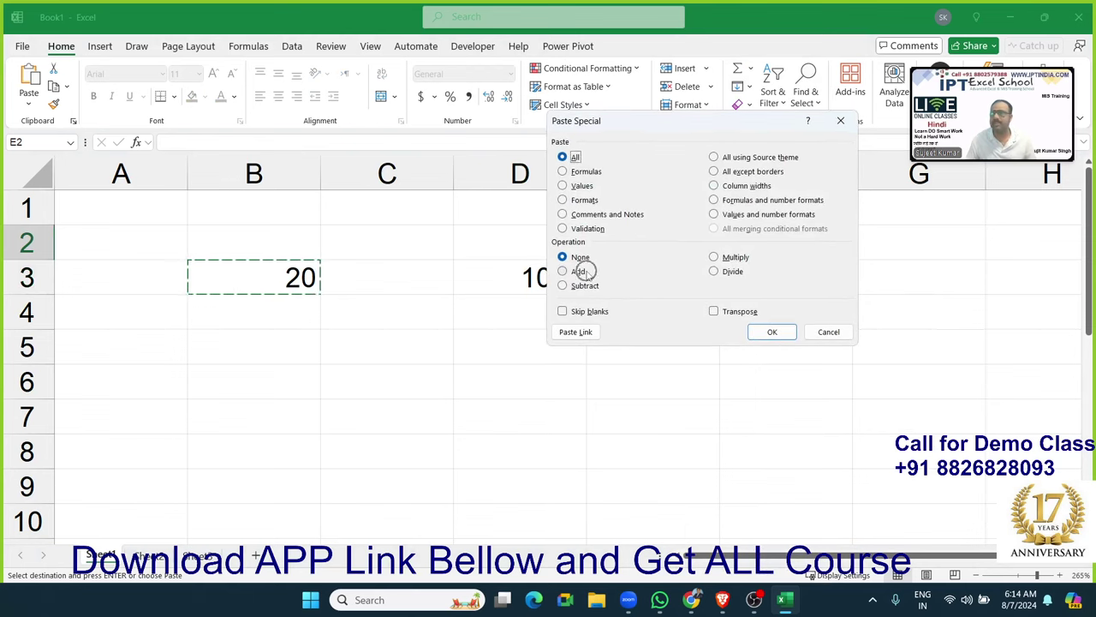
pyautogui.moveTo(625, 118)
pyautogui.mouseDown()
pyautogui.moveTo(644, 137)
pyautogui.moveTo(762, 161)
pyautogui.mouseUp()
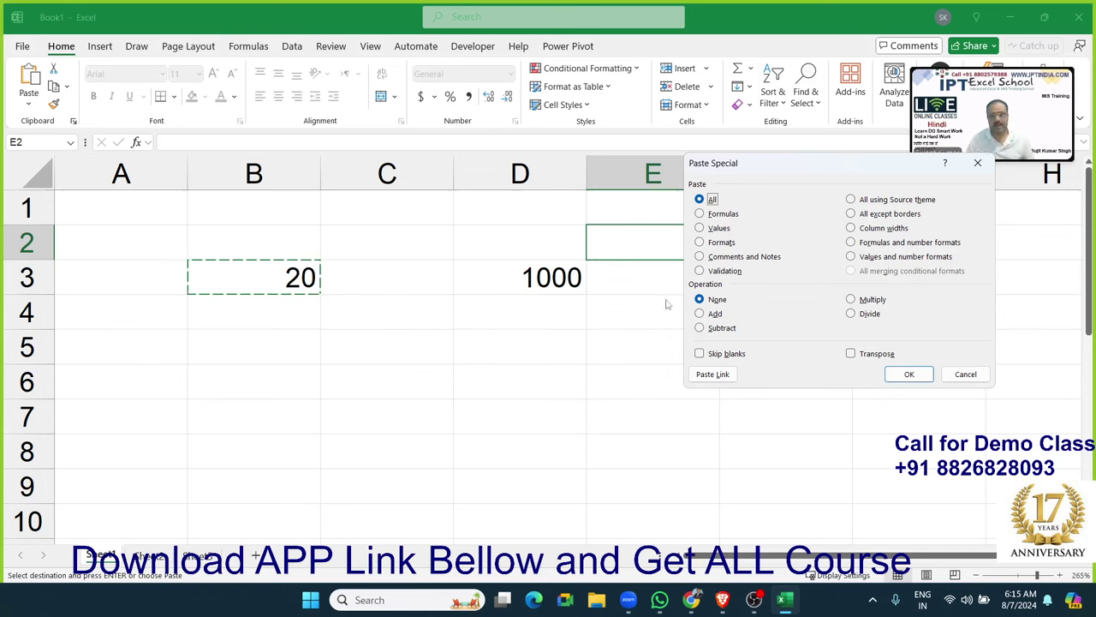
pyautogui.click(907, 375)
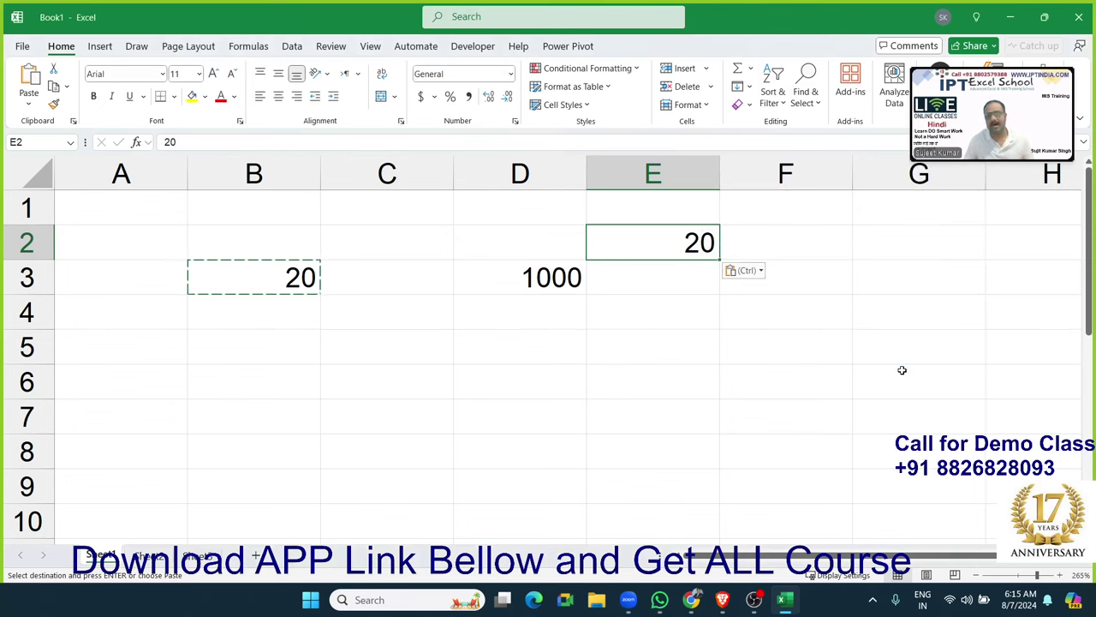
pyautogui.click(150, 555)
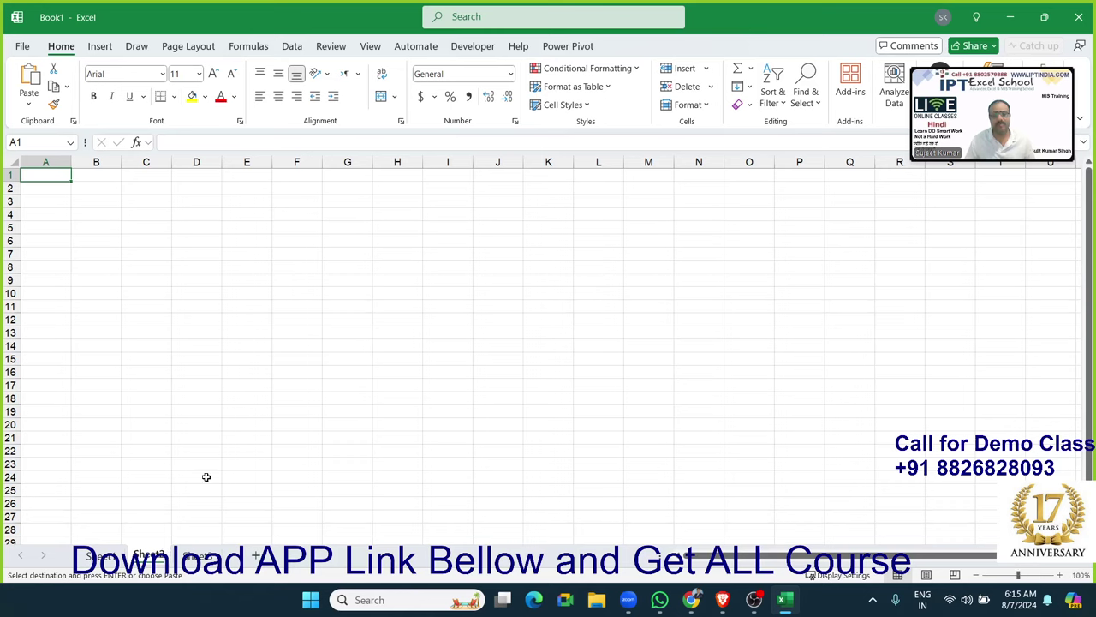
# Enter 20% in A1 and 20 in B1, applying Percent Style so B1 shows 2000%
pyautogui.keyDown('ctrl'); pyautogui.scroll(6, 205, 476); pyautogui.keyUp('ctrl')
pyautogui.keyDown('ctrl'); pyautogui.scroll(1, 206, 476); pyautogui.keyUp('ctrl')
pyautogui.keyDown('ctrl'); pyautogui.scroll(3, 206, 476); pyautogui.keyUp('ctrl')
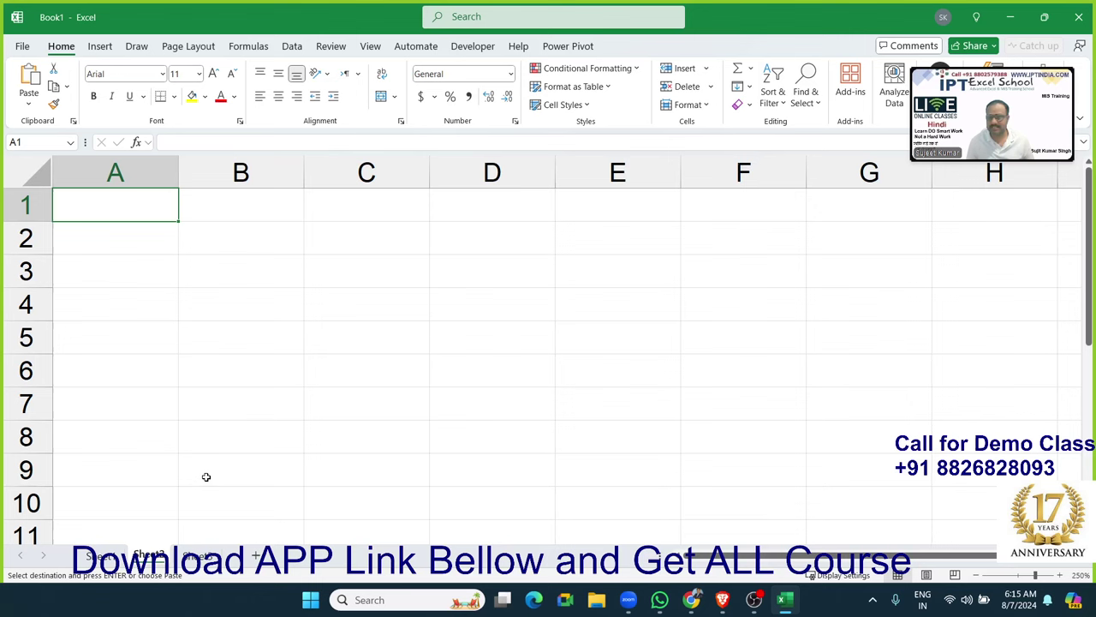
pyautogui.write('2')
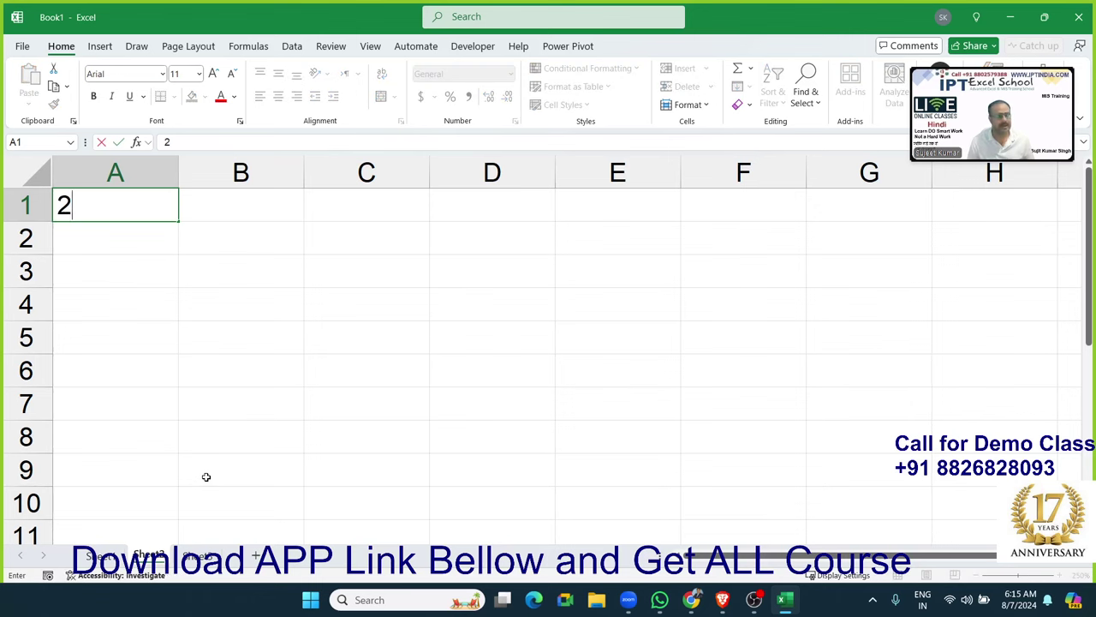
pyautogui.write('0%')
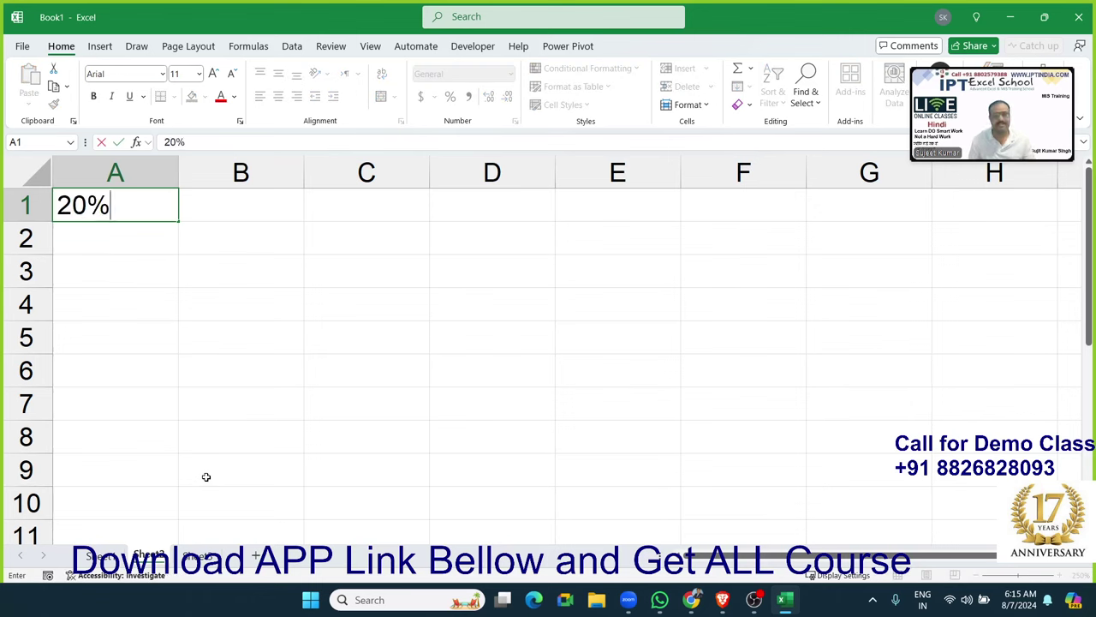
pyautogui.press('Return')
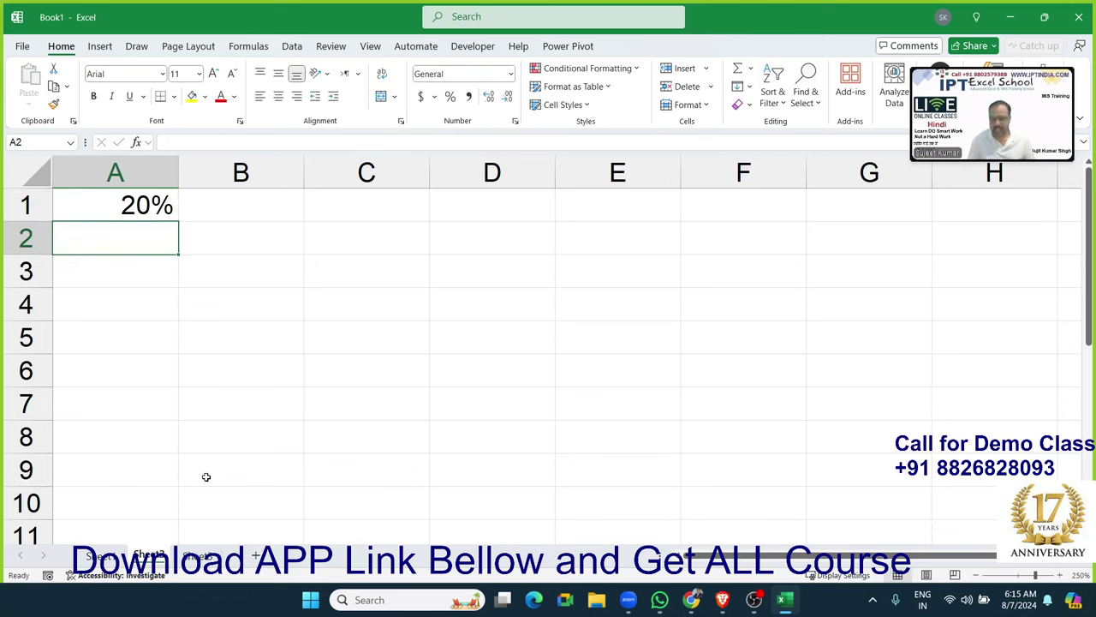
pyautogui.press('Up')
pyautogui.press('Right')
pyautogui.write('20')
pyautogui.press('Return')
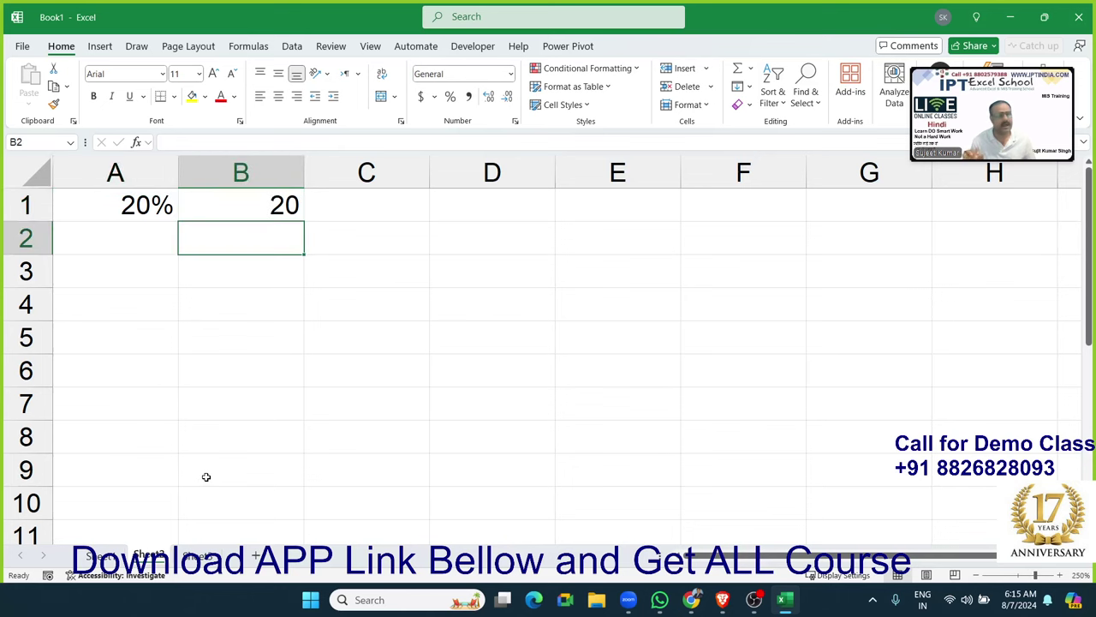
pyautogui.press('Up')
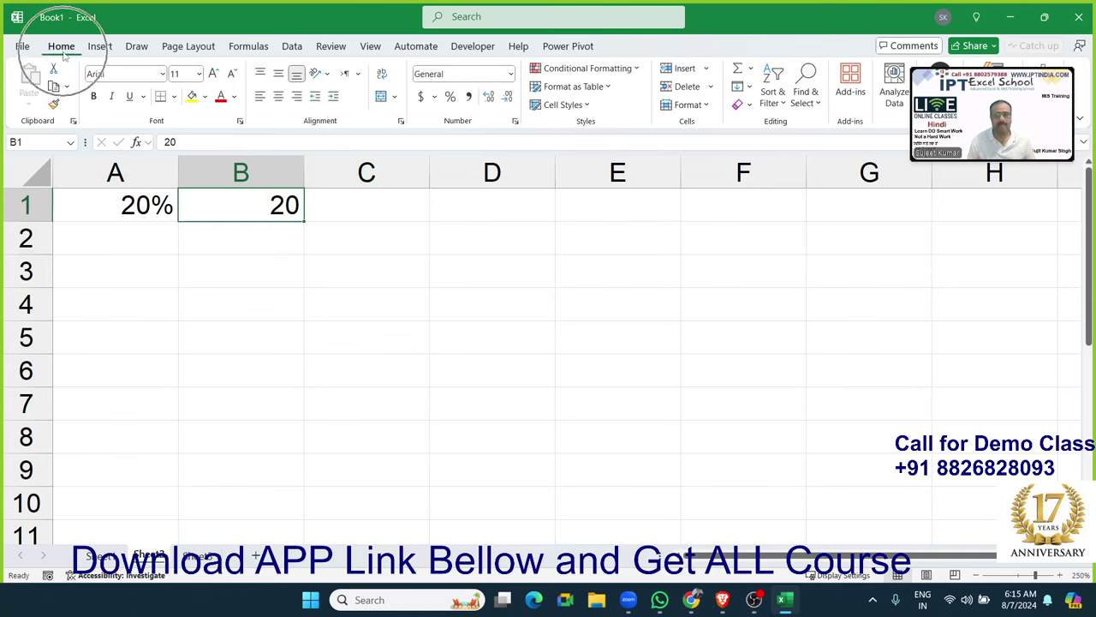
pyautogui.click(452, 97)
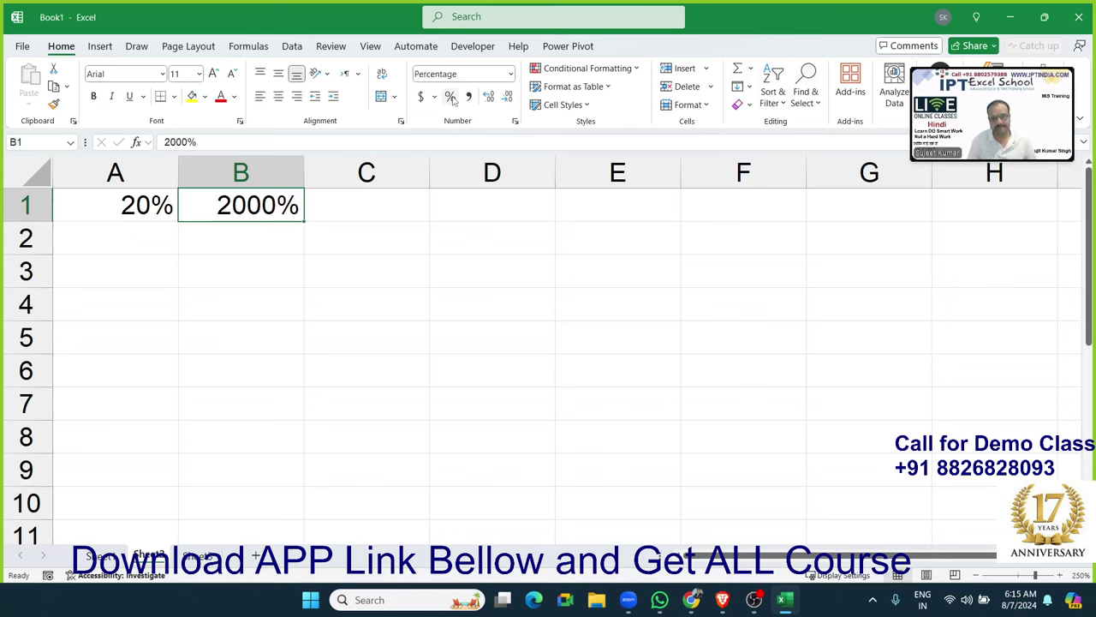
# Add the note 1=100% in B2 and show 0.20 in C1 as 20% with Percent Style
pyautogui.press('Return')
pyautogui.write('1')
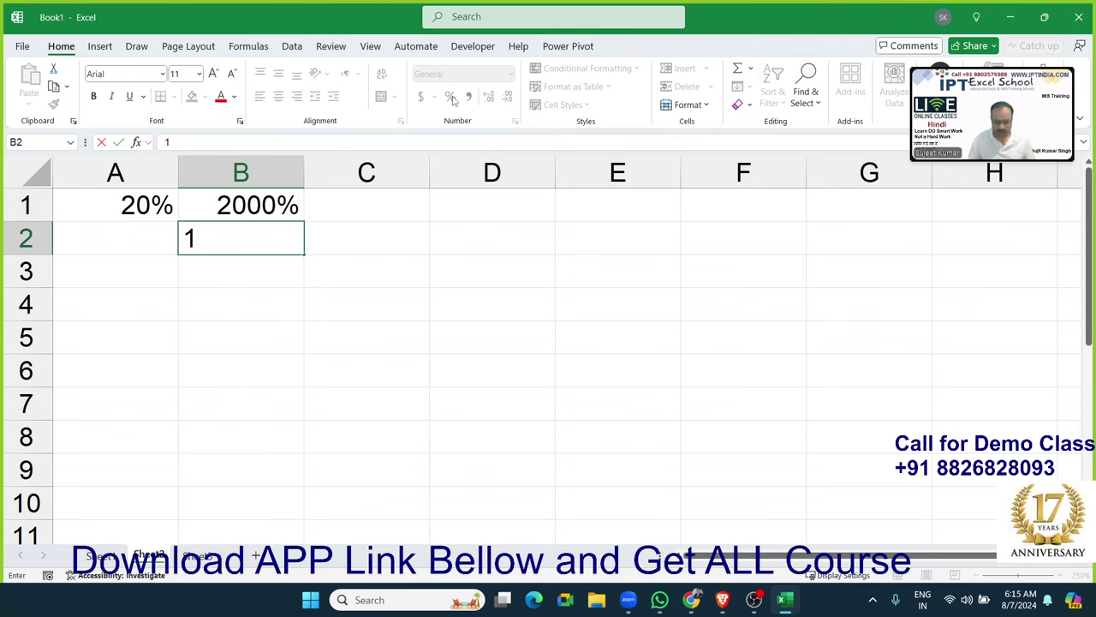
pyautogui.write('=100')
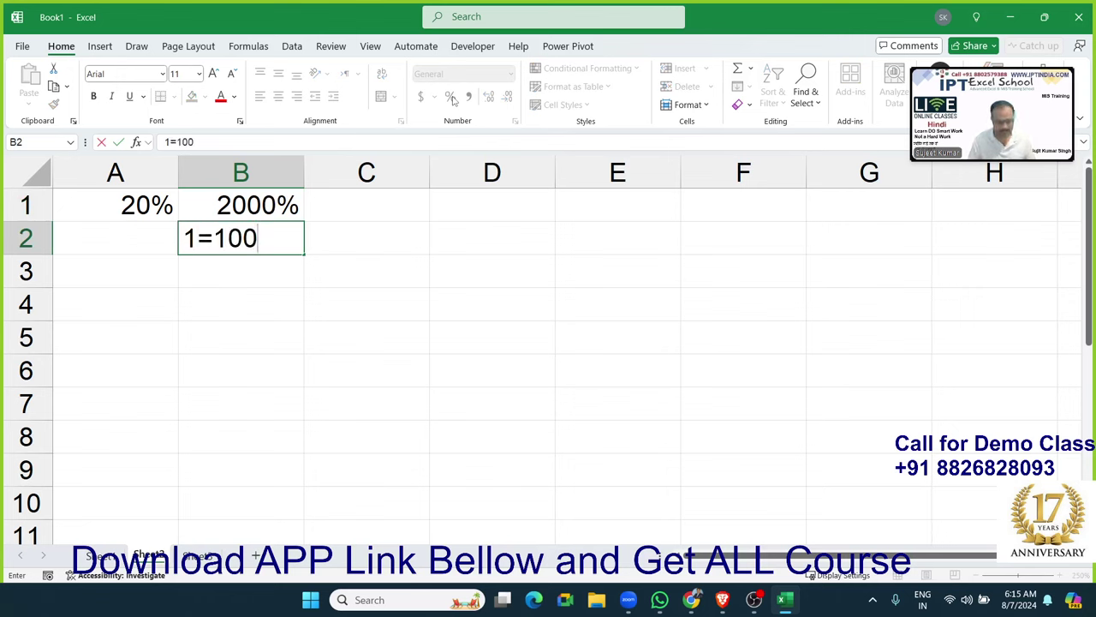
pyautogui.write('%')
pyautogui.press('Return')
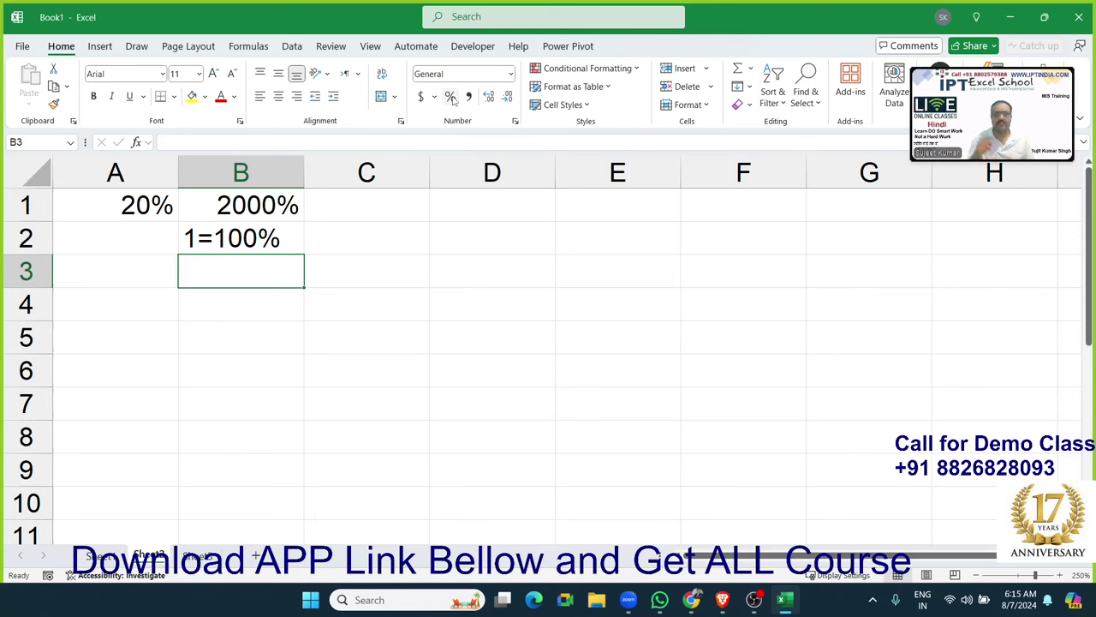
pyautogui.press('Up')
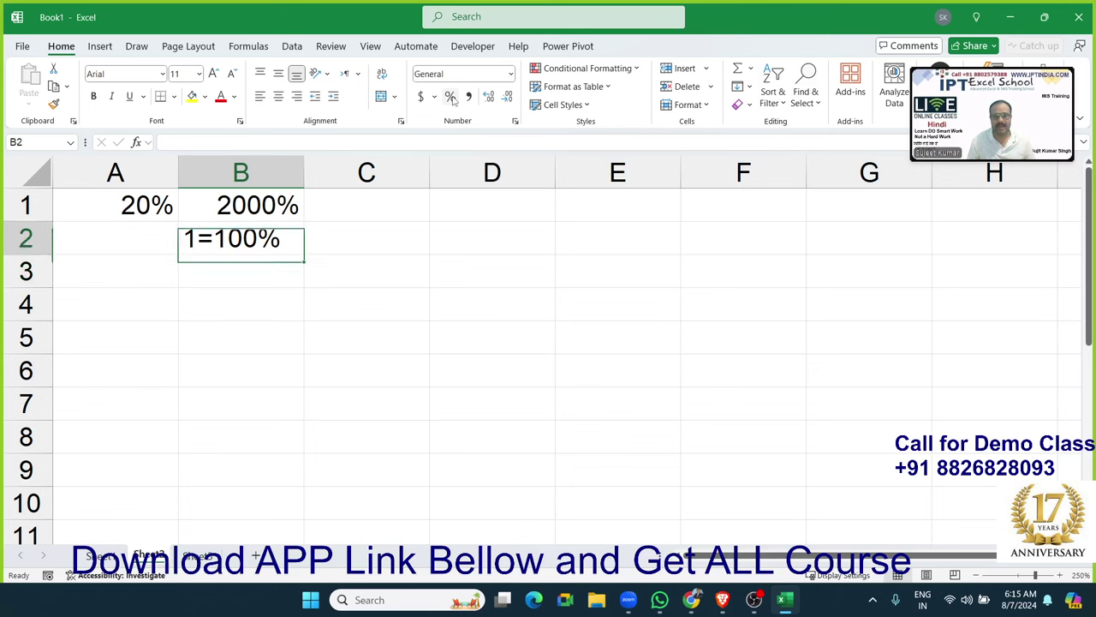
pyautogui.press('Up')
pyautogui.press('Right')
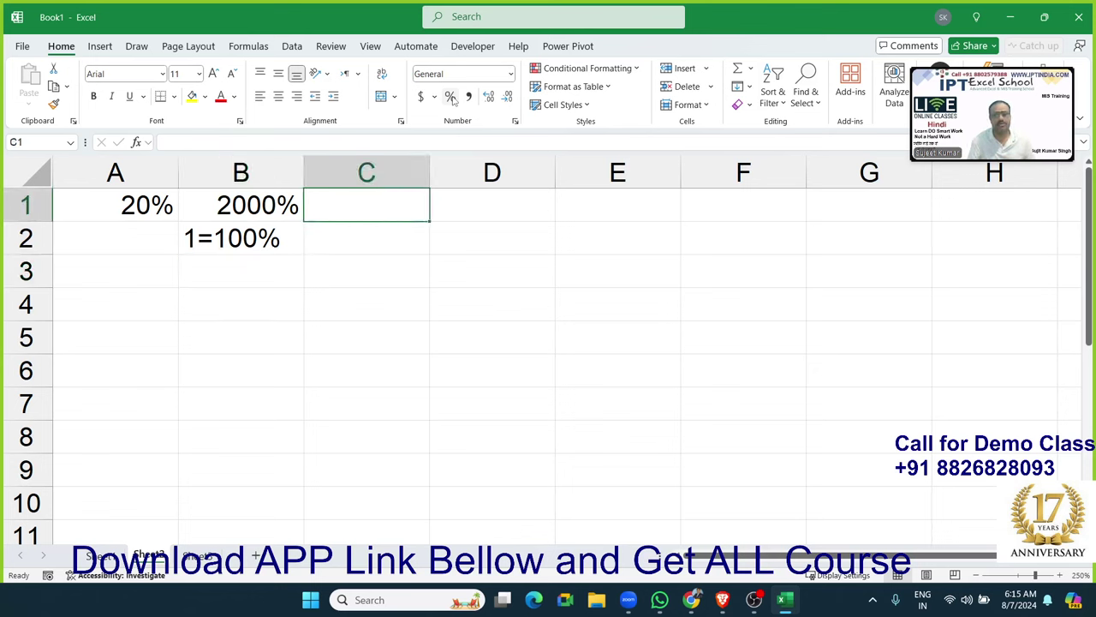
pyautogui.write('0.2')
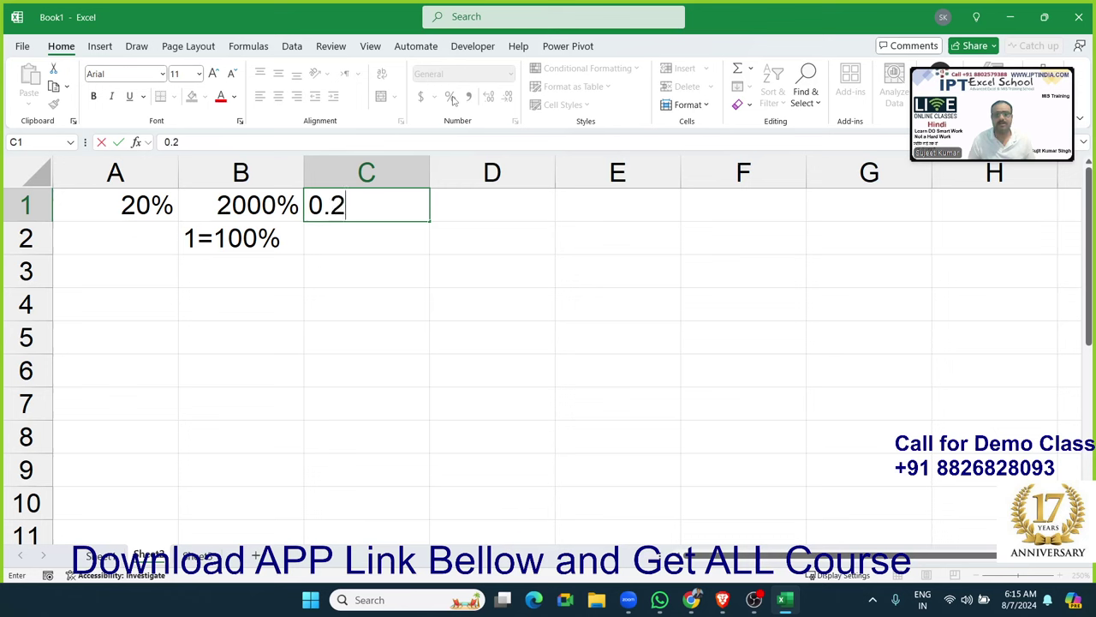
pyautogui.write('0')
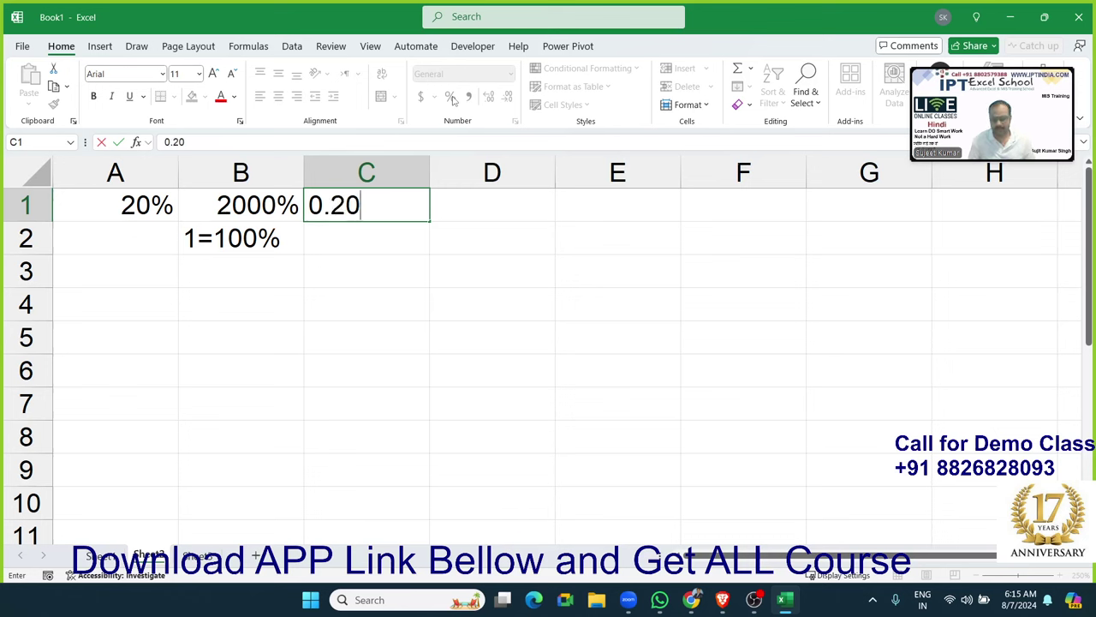
pyautogui.press('Return')
pyautogui.press('Up')
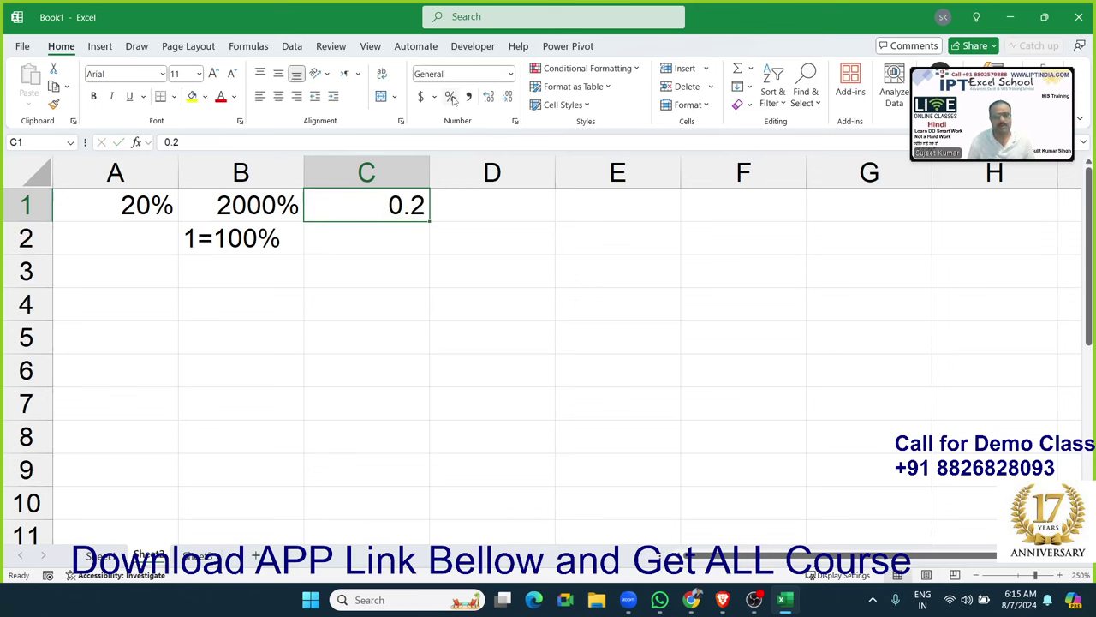
pyautogui.click(453, 98)
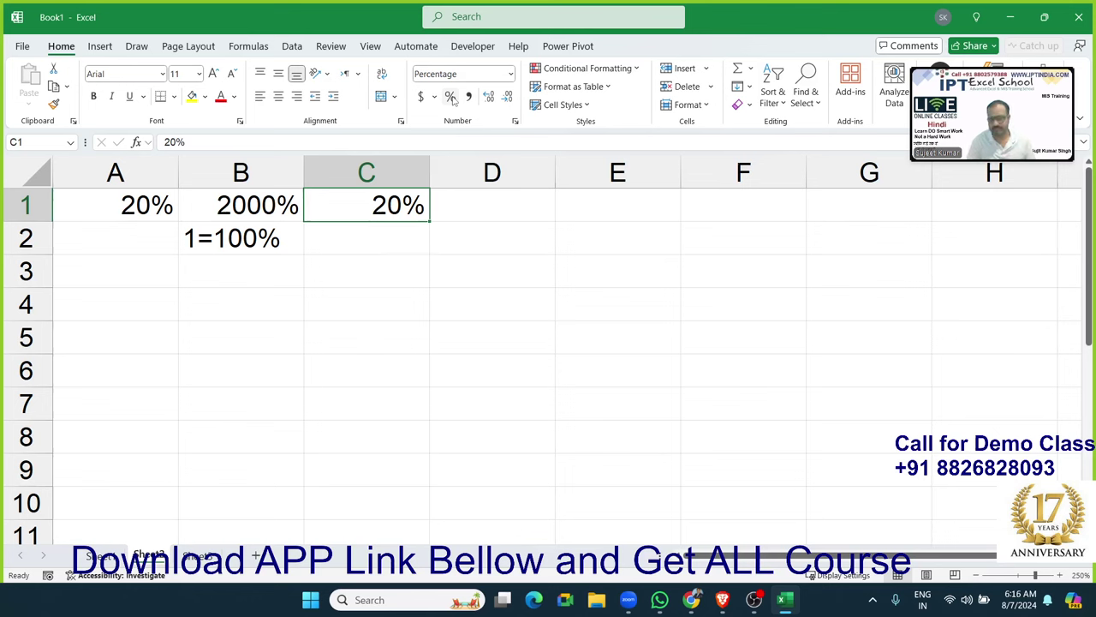
pyautogui.press('Down')
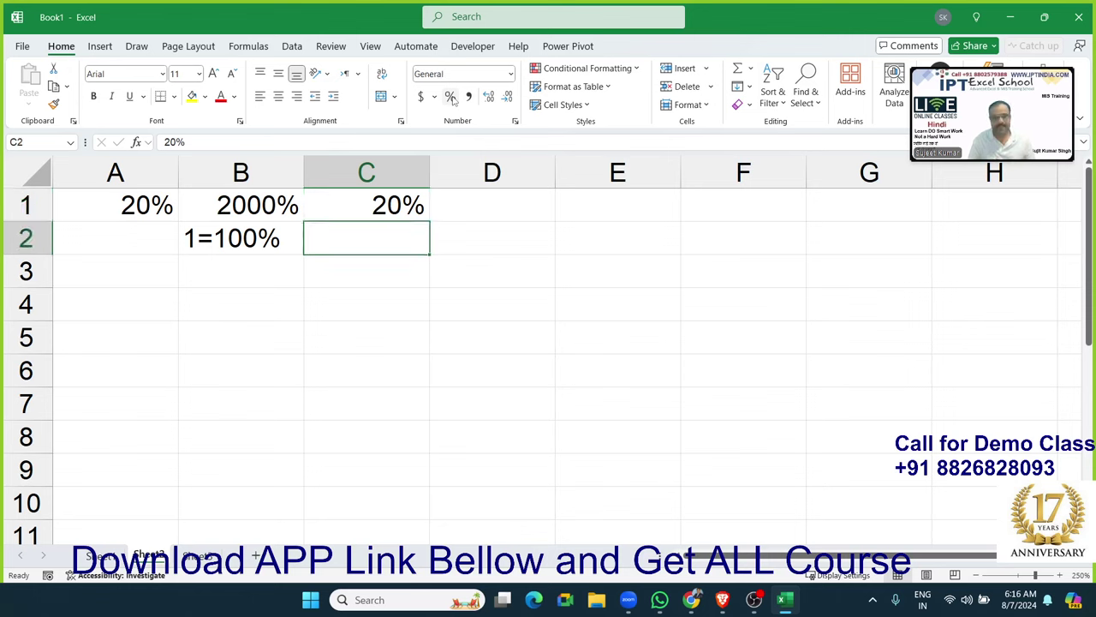
pyautogui.press('Down')
pyautogui.press('Down')
pyautogui.press('Down')
pyautogui.press('Left')
pyautogui.press('Left')
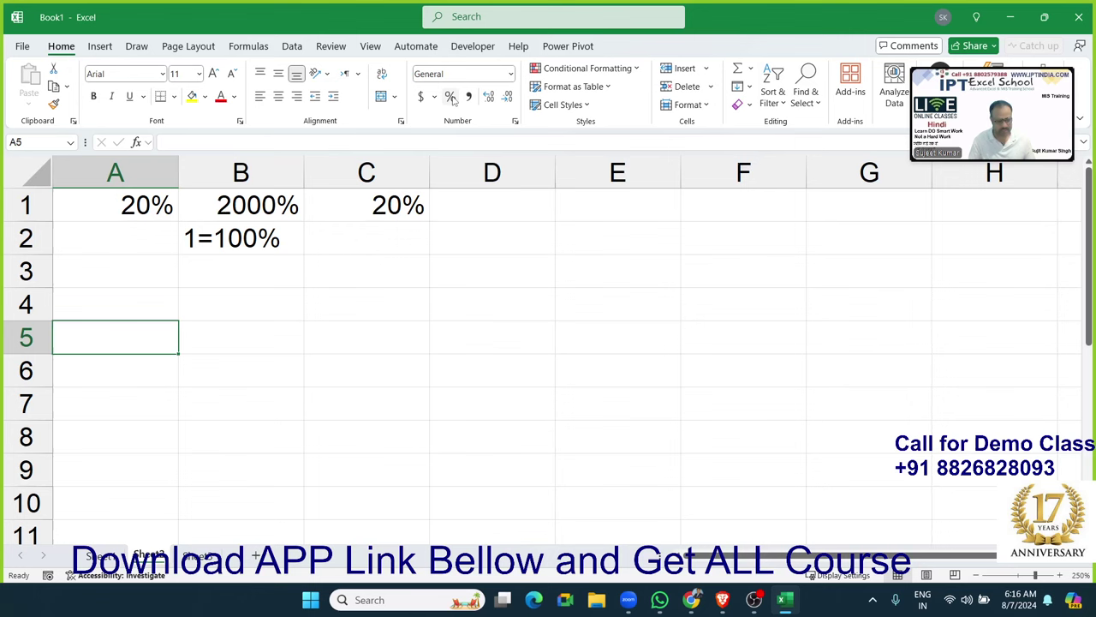
pyautogui.write('%')
pyautogui.press('Return')
pyautogui.write('=ra')
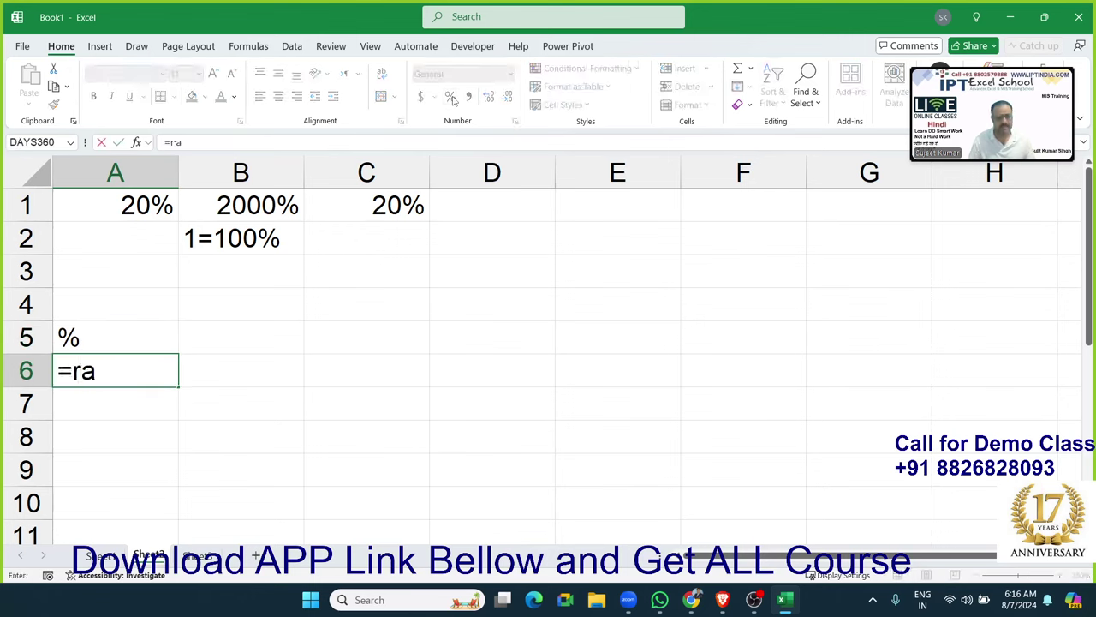
pyautogui.press('Down')
pyautogui.press('Down')
pyautogui.press('Down')
pyautogui.press('Tab')
pyautogui.write('10')
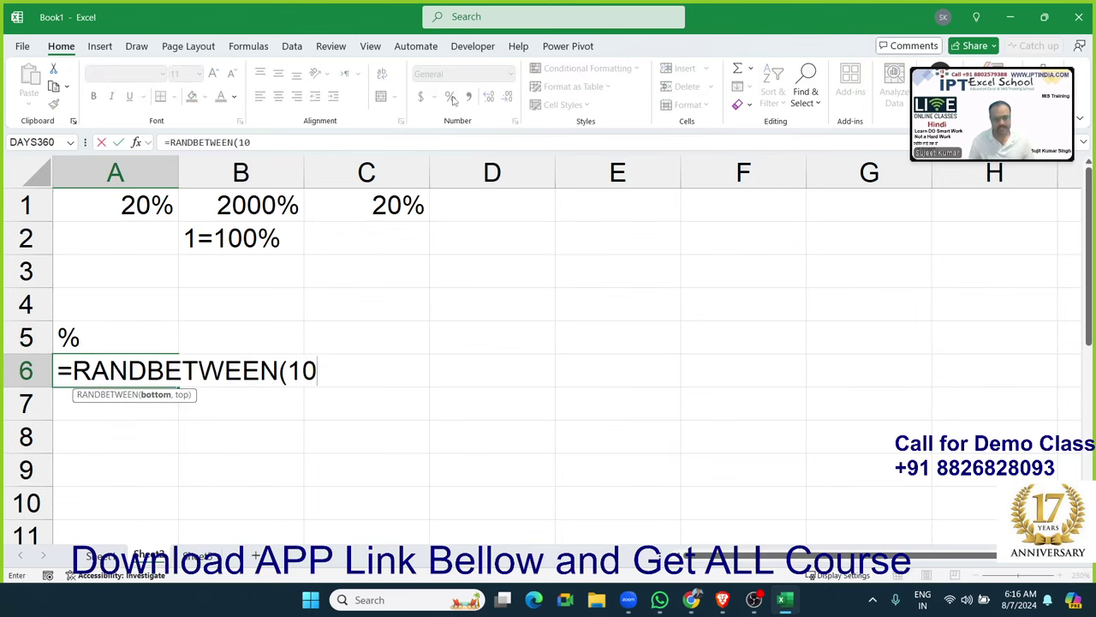
pyautogui.write(',90')
pyautogui.press('Return')
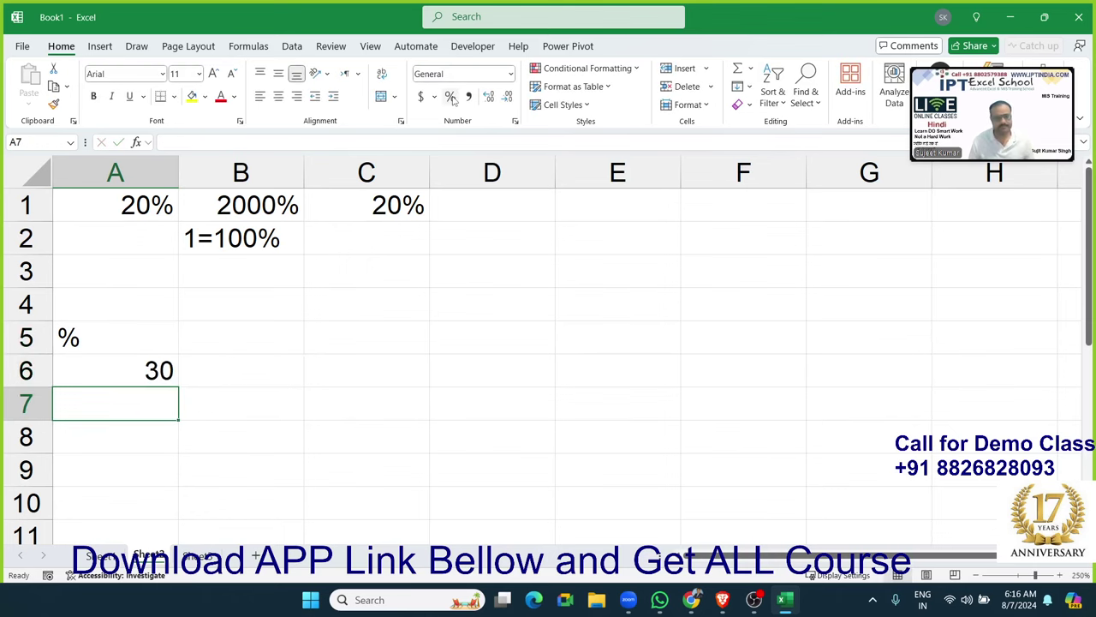
pyautogui.moveTo(134, 369); pyautogui.dragTo(868, 491)
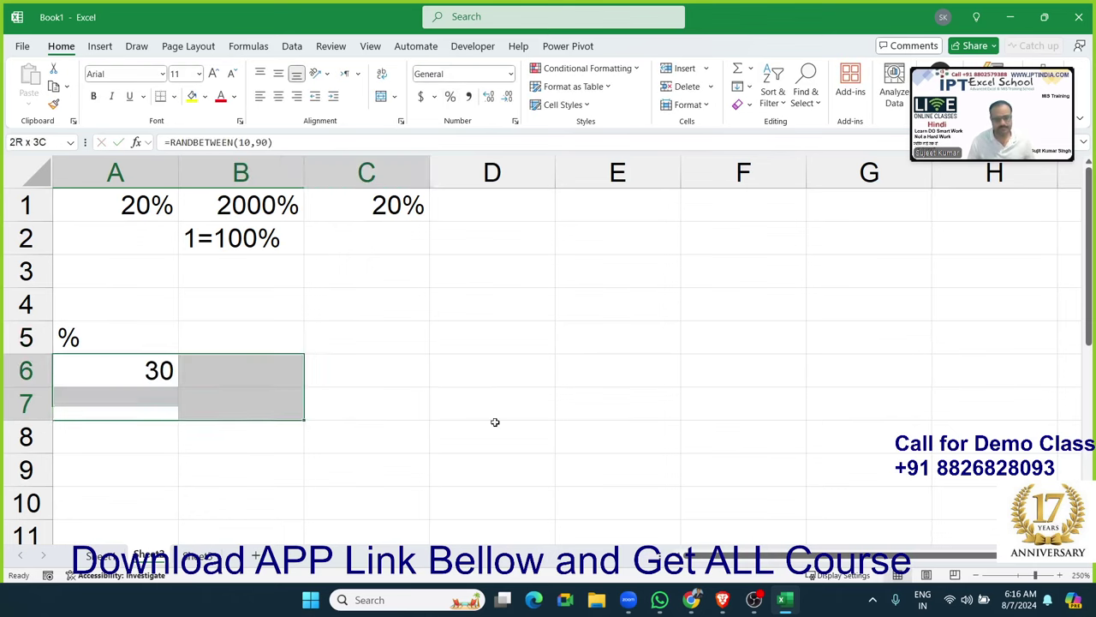
pyautogui.press('F2')
pyautogui.hotkey('ctrl', 'Return')
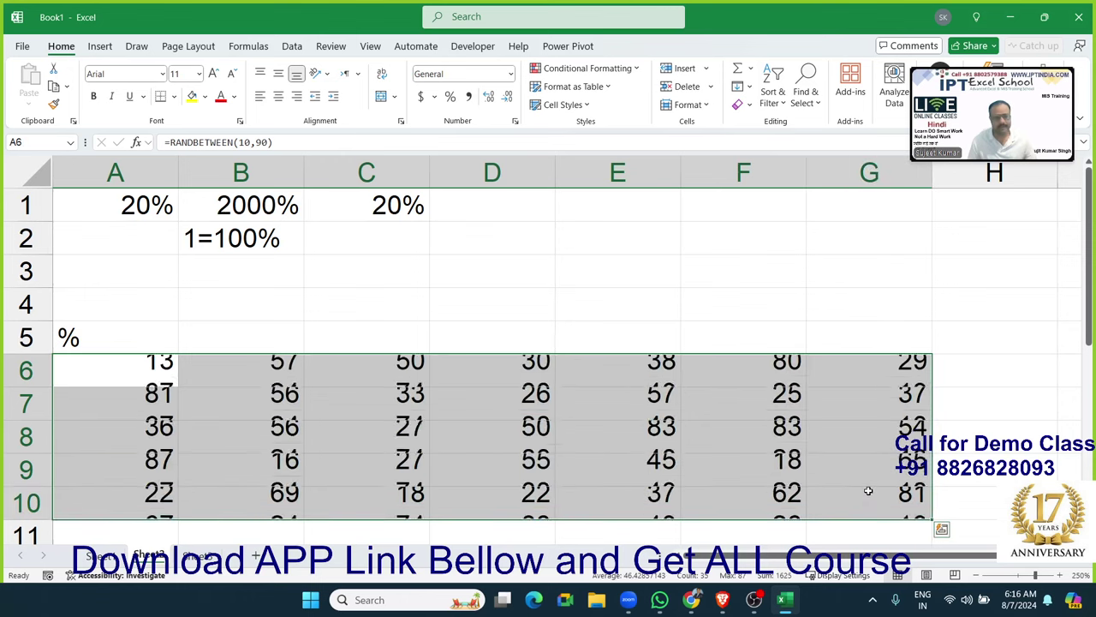
pyautogui.hotkey('ctrl', 'c')
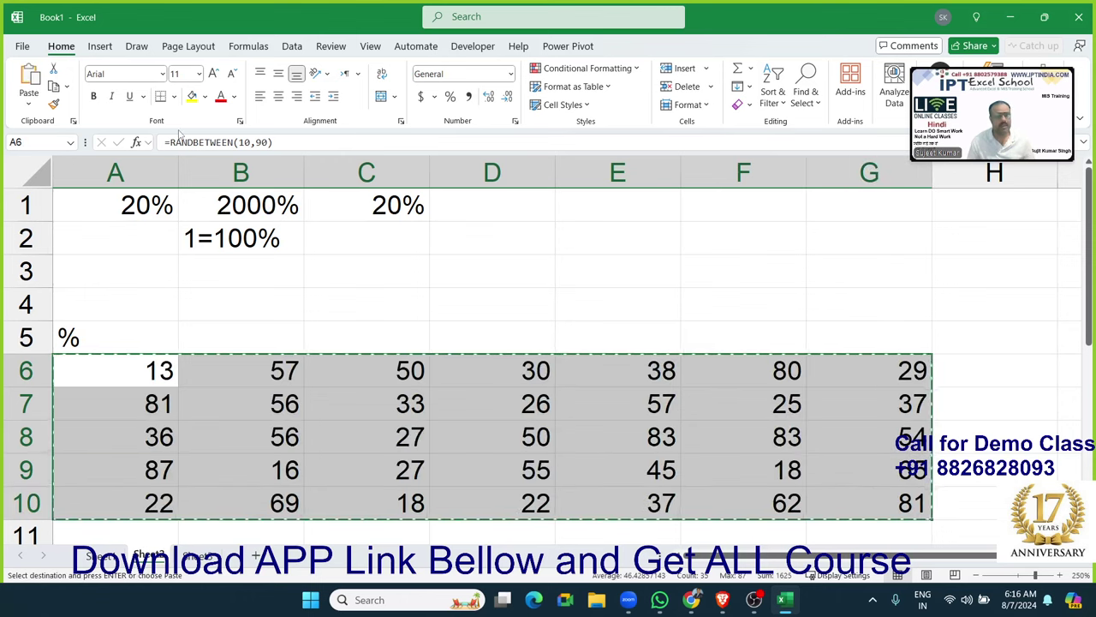
pyautogui.click(29, 103)
pyautogui.click(28, 216)
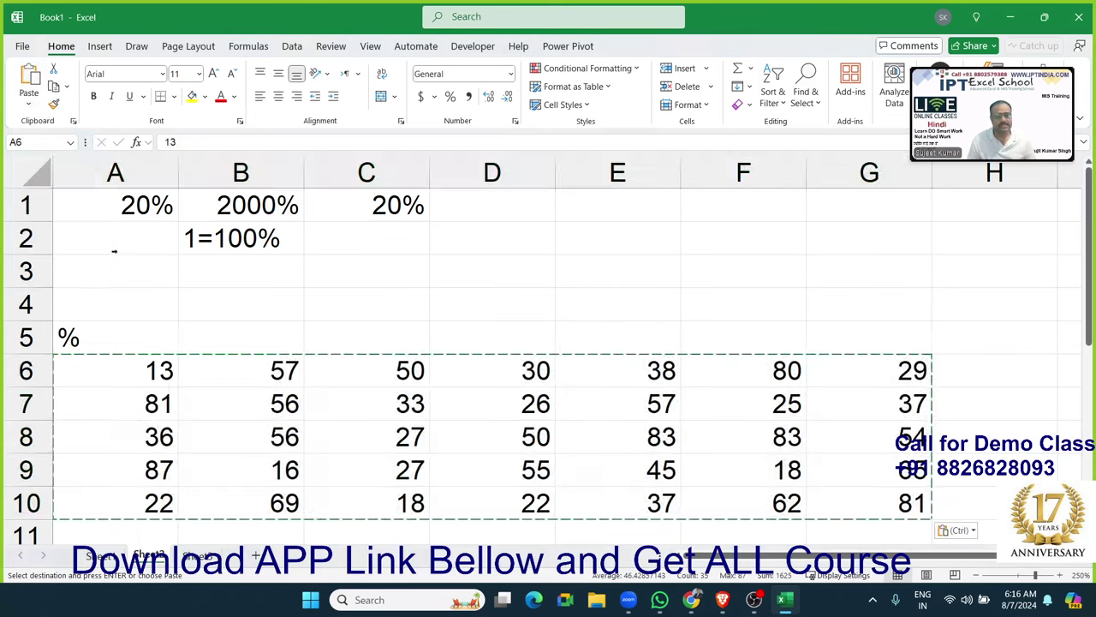
pyautogui.click(171, 303)
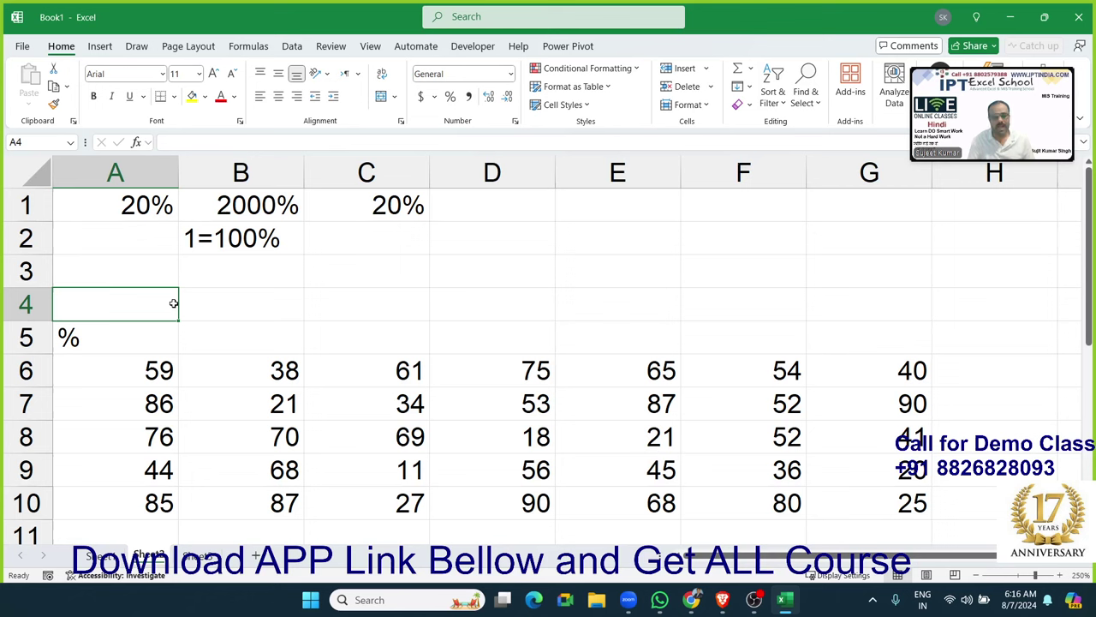
pyautogui.press('Down')
pyautogui.press('Down')
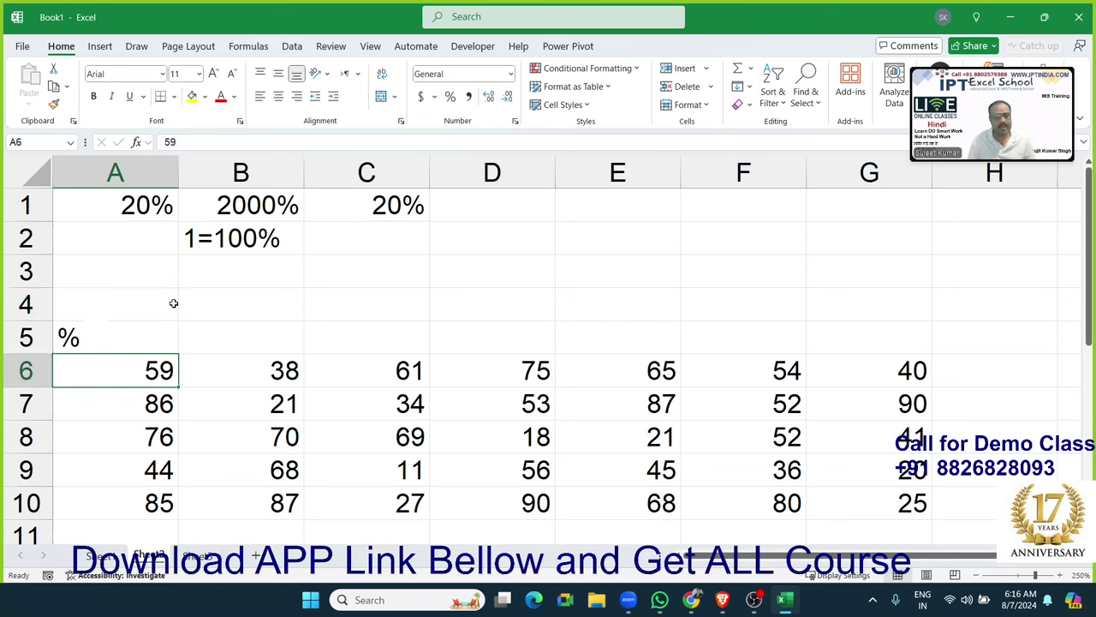
pyautogui.press('Right')
pyautogui.press('Right')
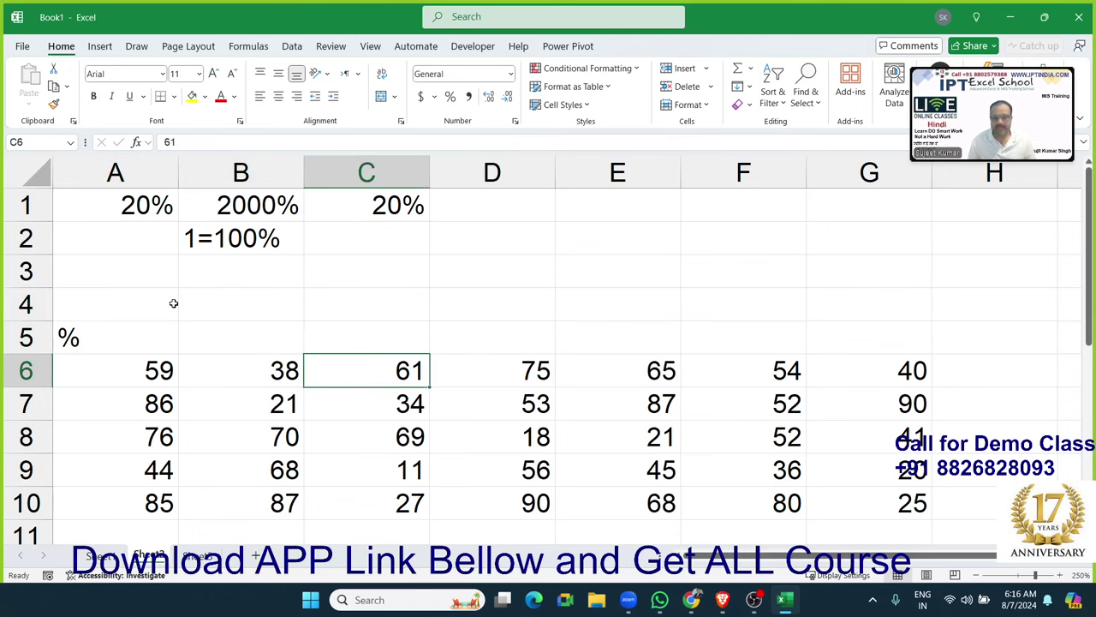
pyautogui.press('Left')
pyautogui.press('Left')
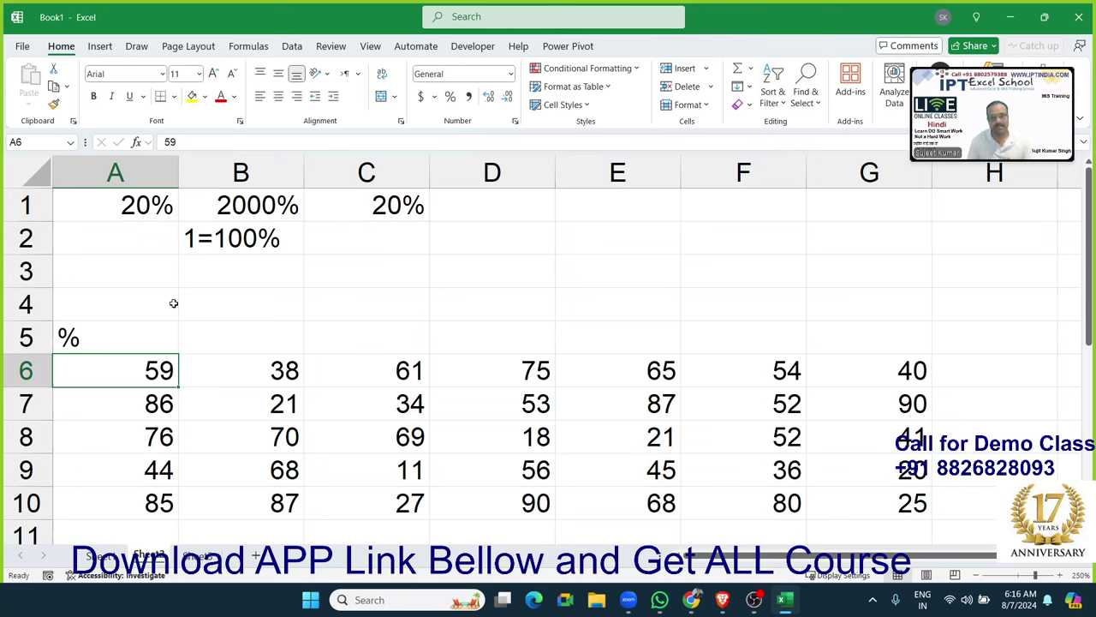
# Enter 500 in D3 and 59% in E3, and compute =D3*E3 in F3 giving 295
pyautogui.press('Up')
pyautogui.press('Right')
pyautogui.press('Up')
pyautogui.press('Up')
pyautogui.press('Right')
pyautogui.press('Right')
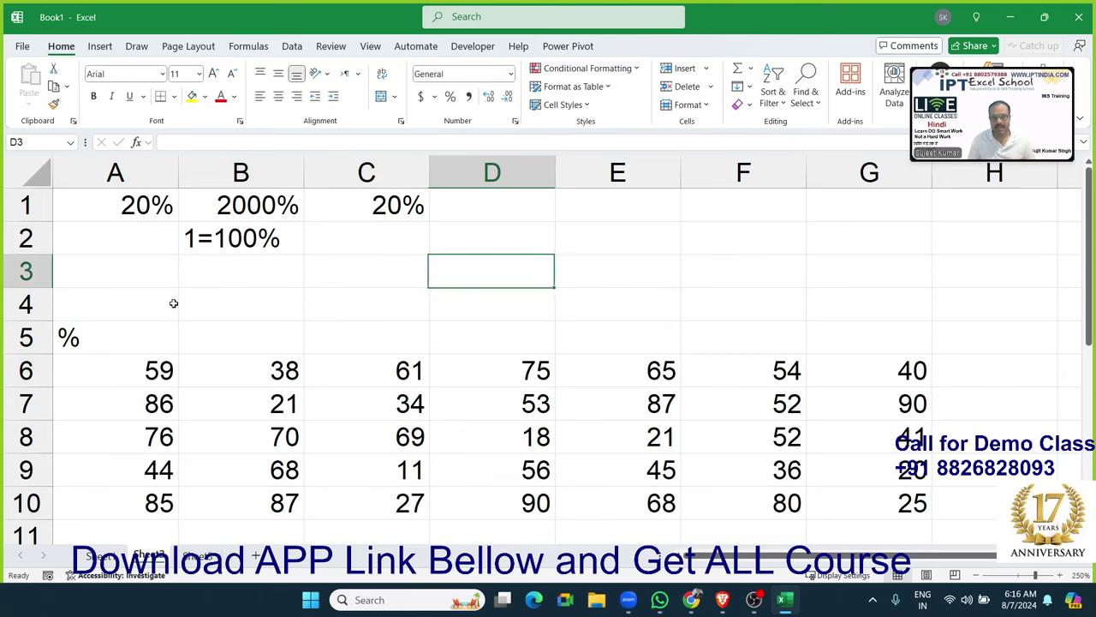
pyautogui.write('500')
pyautogui.press('Right')
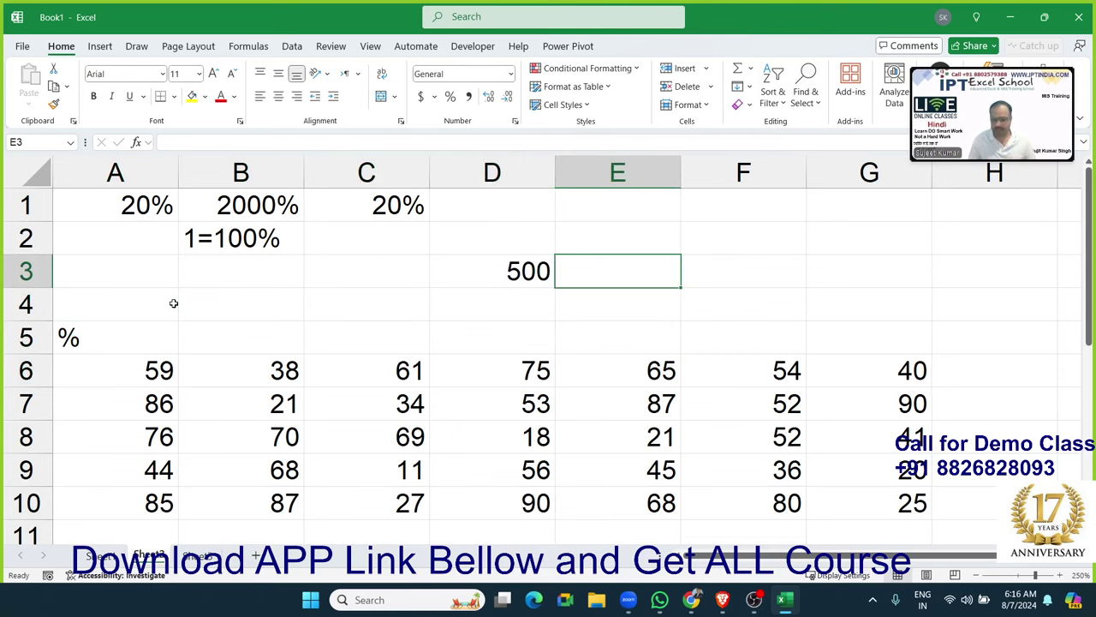
pyautogui.write('59%')
pyautogui.press('Return')
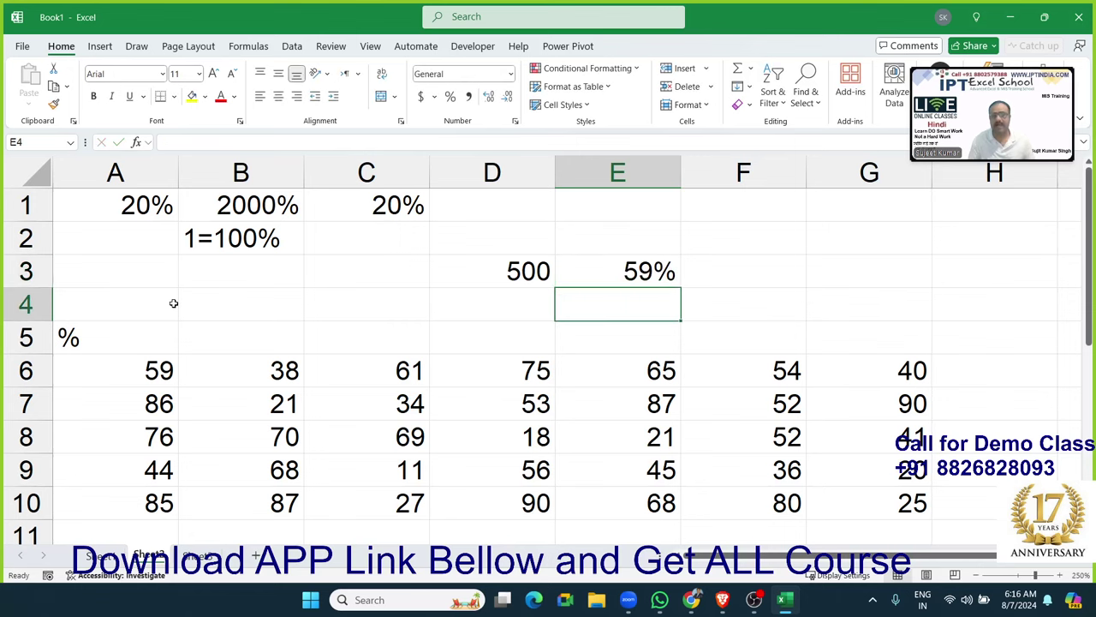
pyautogui.press('Up')
pyautogui.press('Right')
pyautogui.write('=')
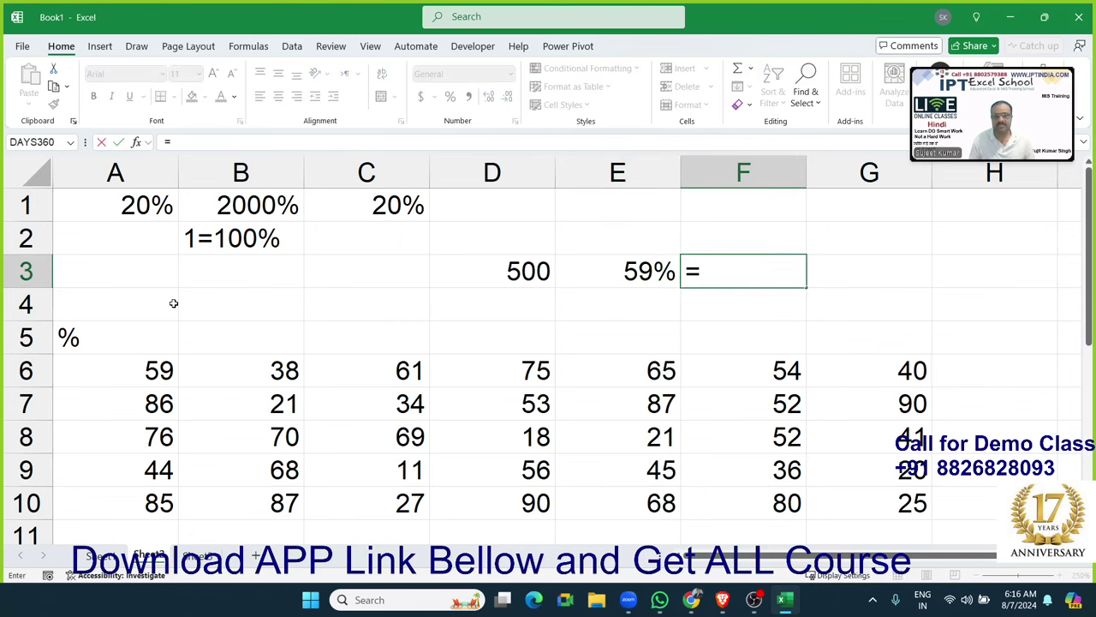
pyautogui.press('Left')
pyautogui.press('Left')
pyautogui.write('*')
pyautogui.press('Left')
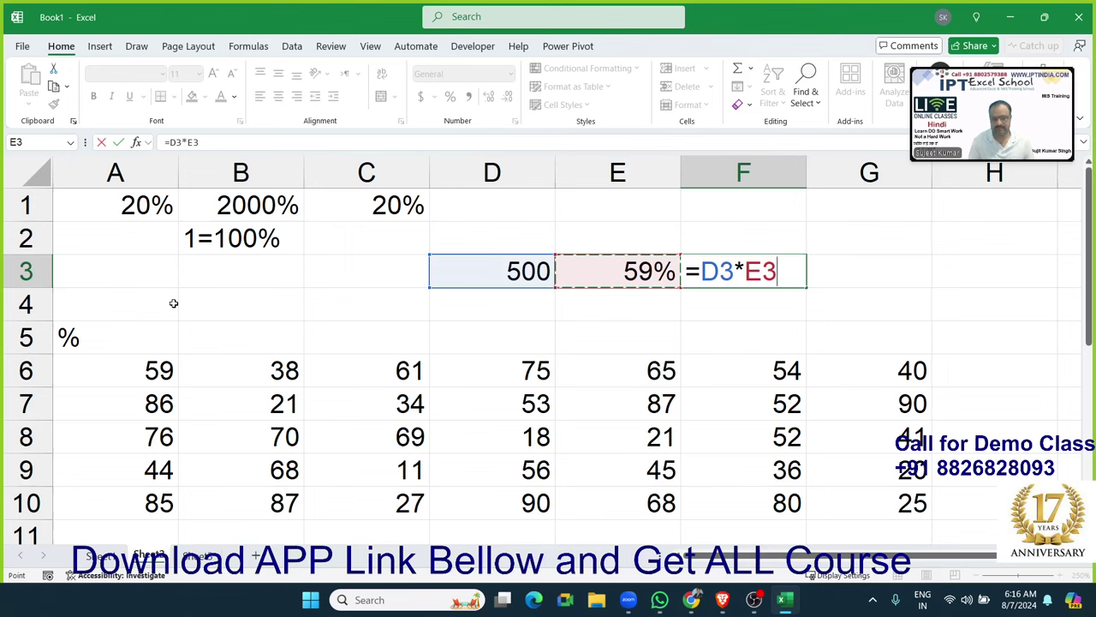
pyautogui.press('Return')
# Enter 59 in E4 and the formula =D3*E4/100 in F4, also giving 295
pyautogui.press('Left')
pyautogui.write('59')
pyautogui.press('Tab')
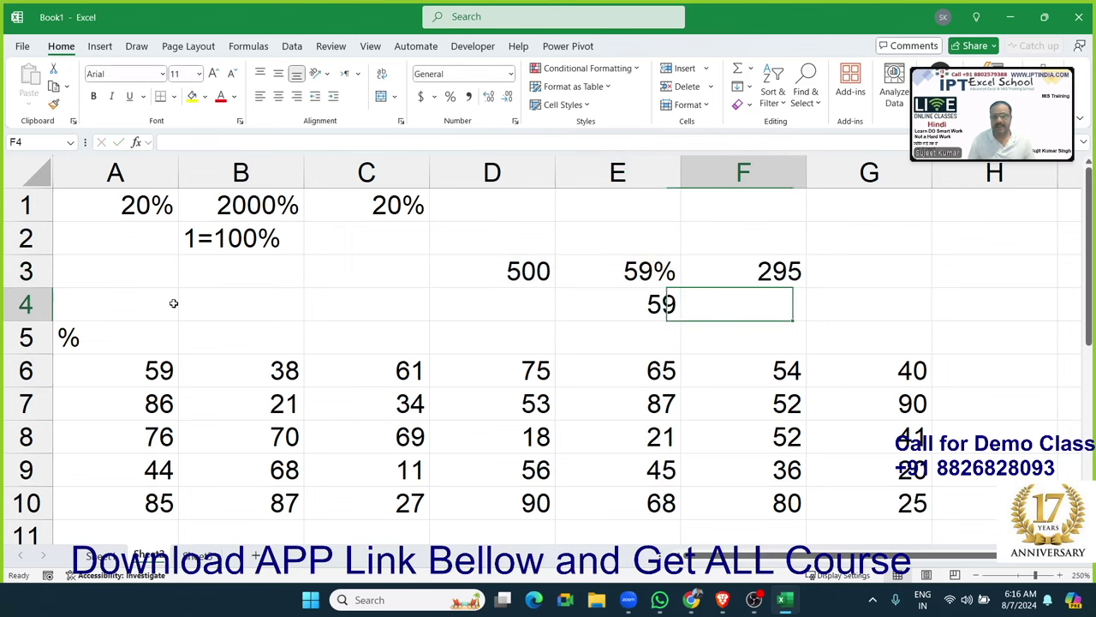
pyautogui.write('=')
pyautogui.press('Left')
pyautogui.press('Left')
pyautogui.press('Up')
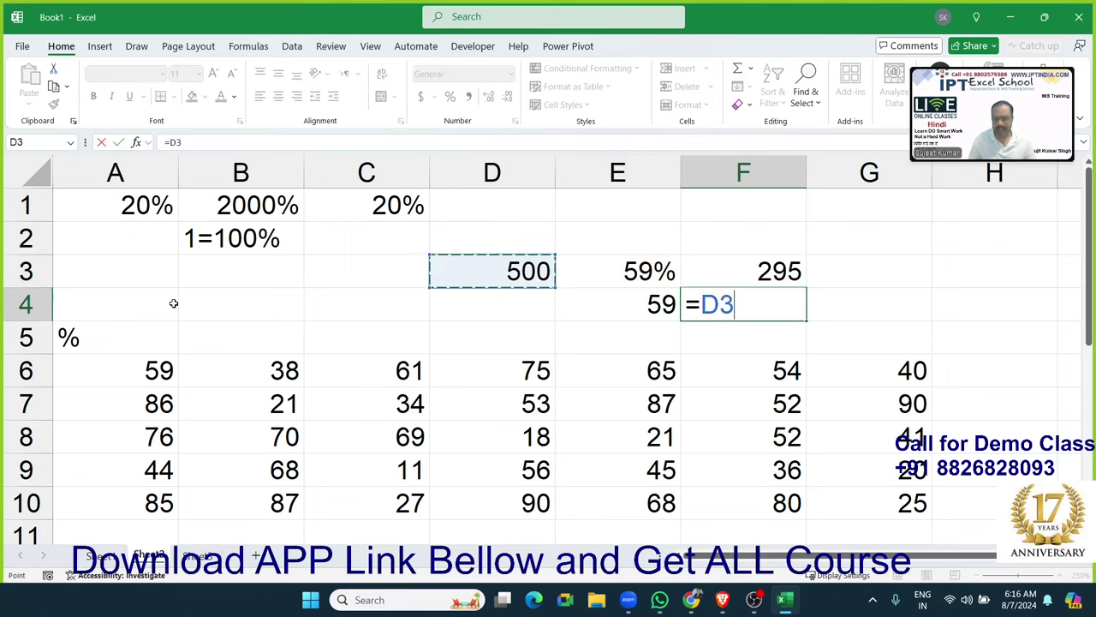
pyautogui.write('*')
pyautogui.press('Left')
pyautogui.press('Return')
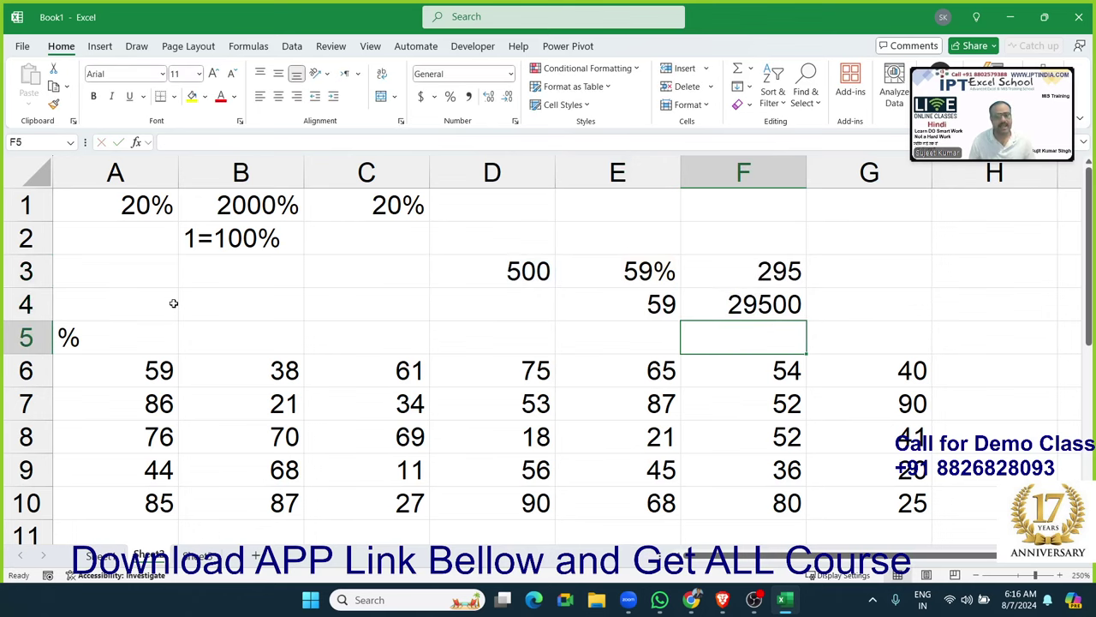
pyautogui.press('Up')
pyautogui.press('F2')
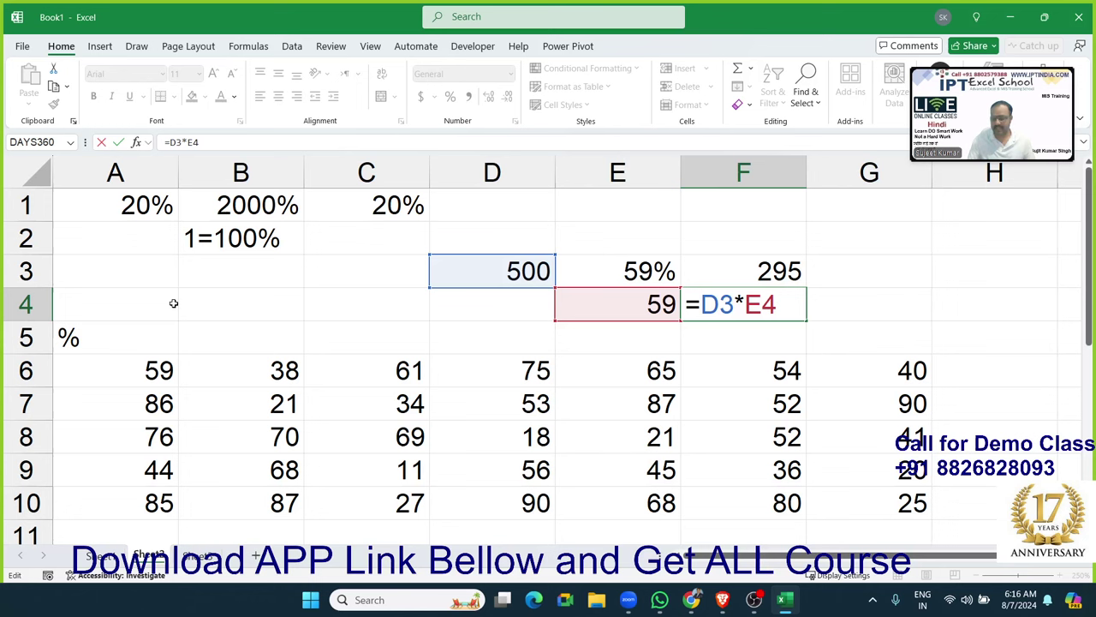
pyautogui.write('/100')
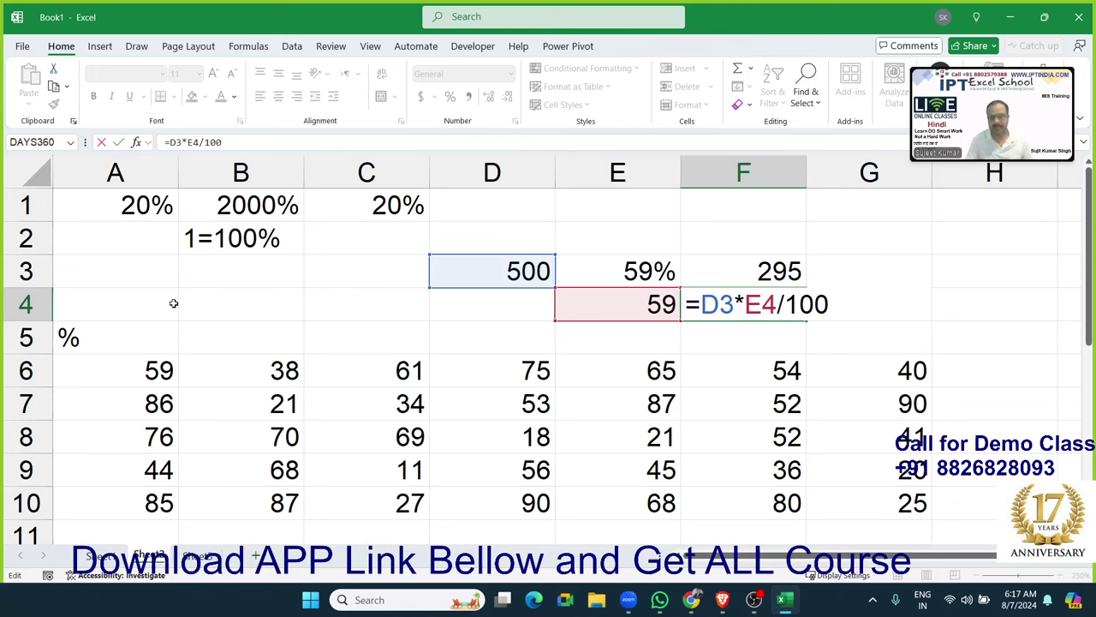
pyautogui.press('Return')
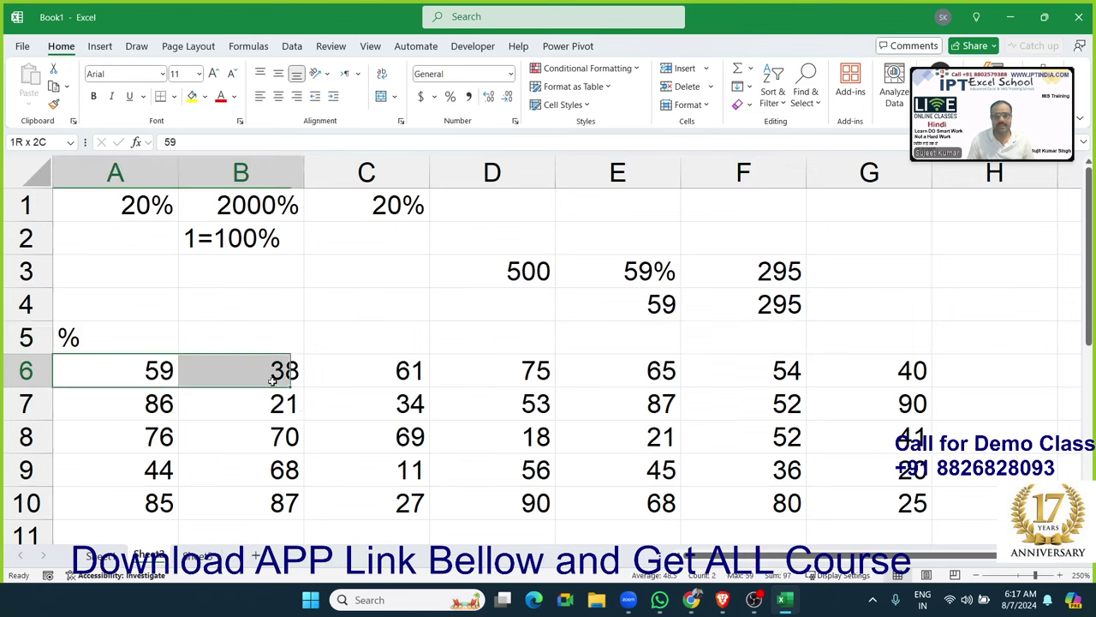
pyautogui.moveTo(145, 372)
pyautogui.mouseDown()
pyautogui.moveTo(694, 431)
pyautogui.moveTo(868, 497)
pyautogui.mouseUp()
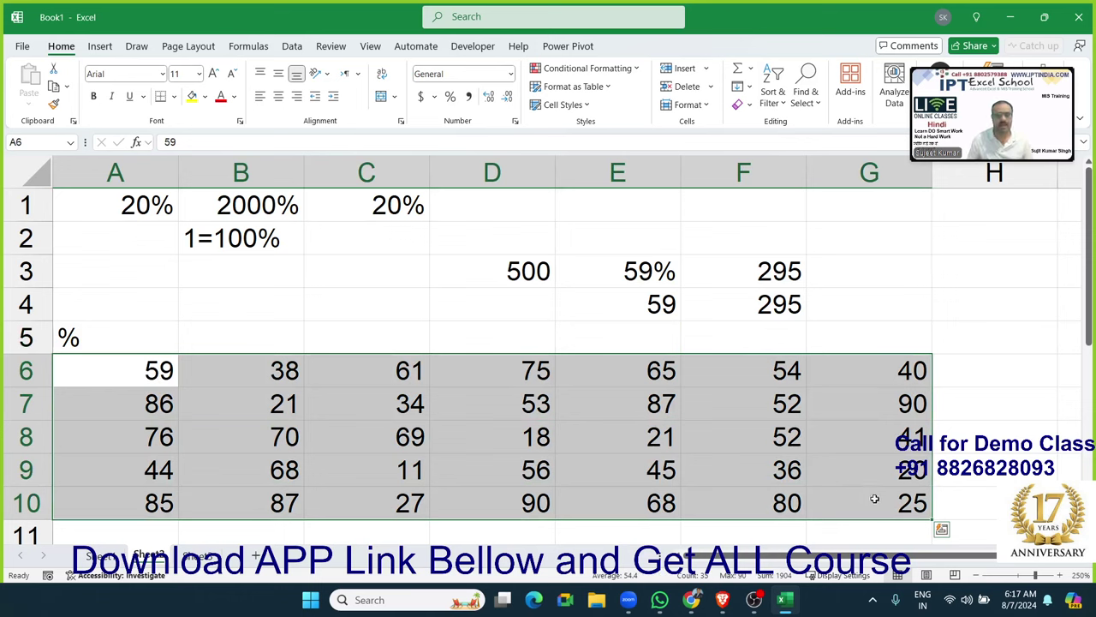
pyautogui.click(450, 97)
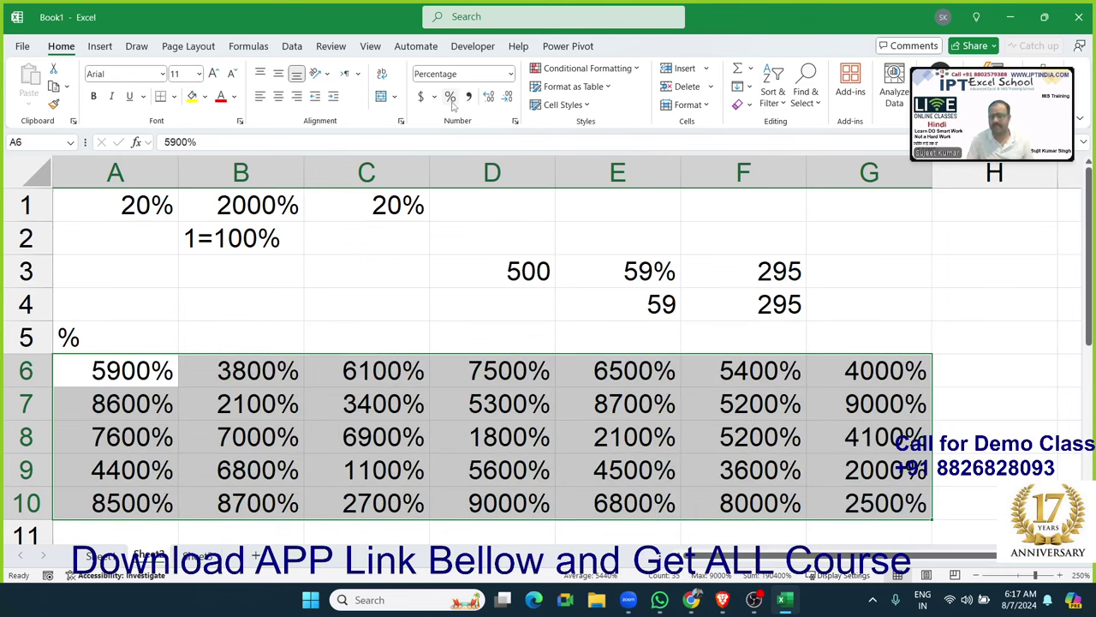
pyautogui.hotkey('ctrl', 'z')
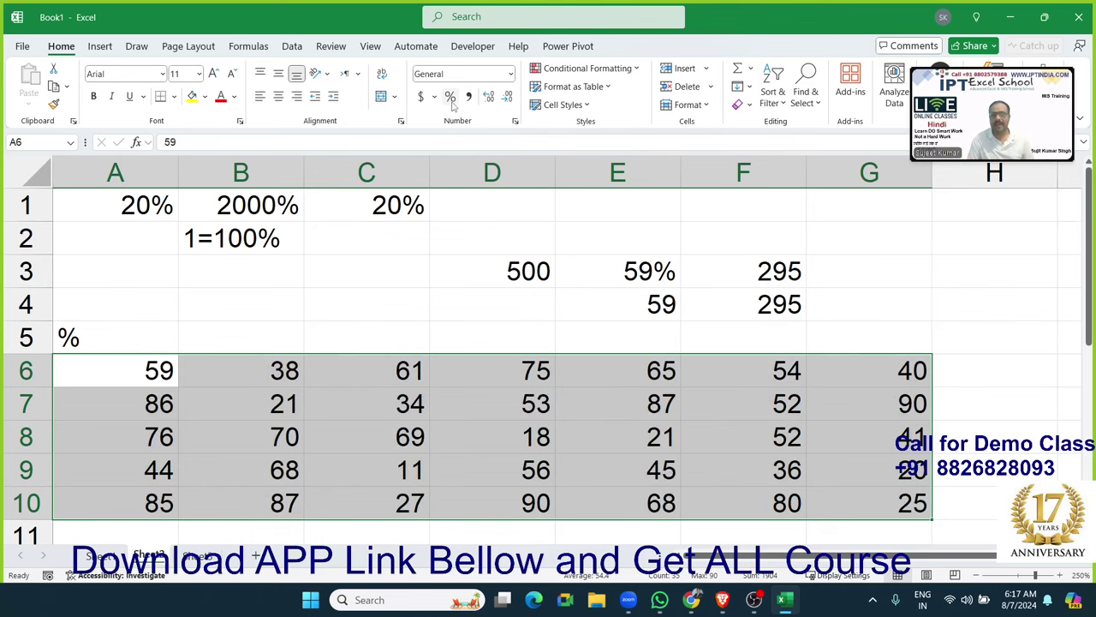
pyautogui.press('Down')
pyautogui.press('Up')
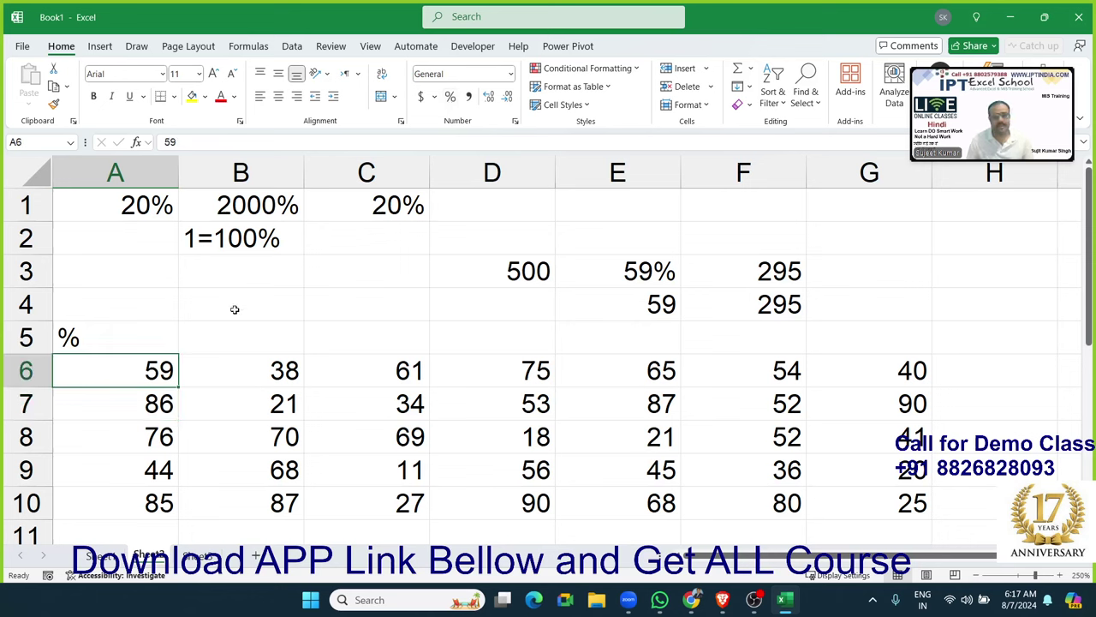
# Append % to A6 so it reads 59%, leaving A7 unchanged at 86
pyautogui.doubleClick(167, 366)
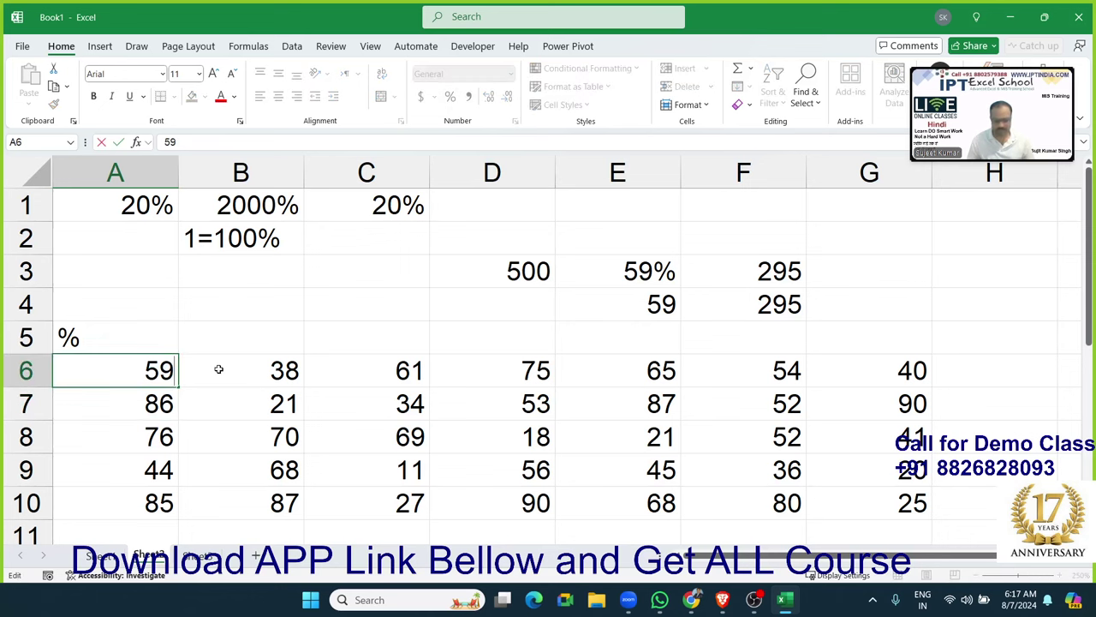
pyautogui.write('%')
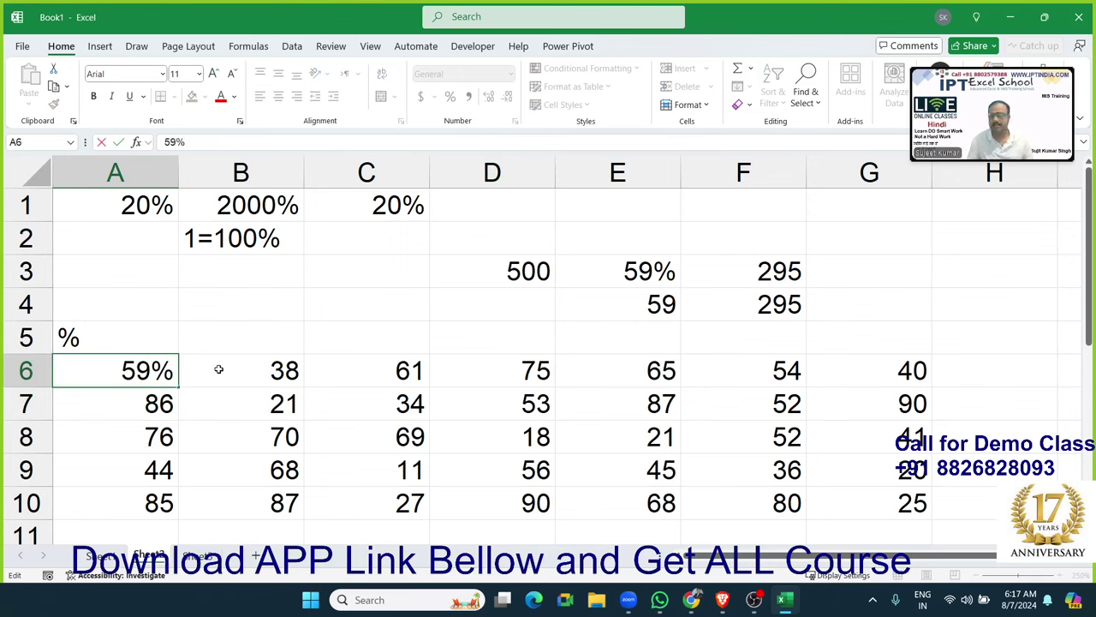
pyautogui.press('Return')
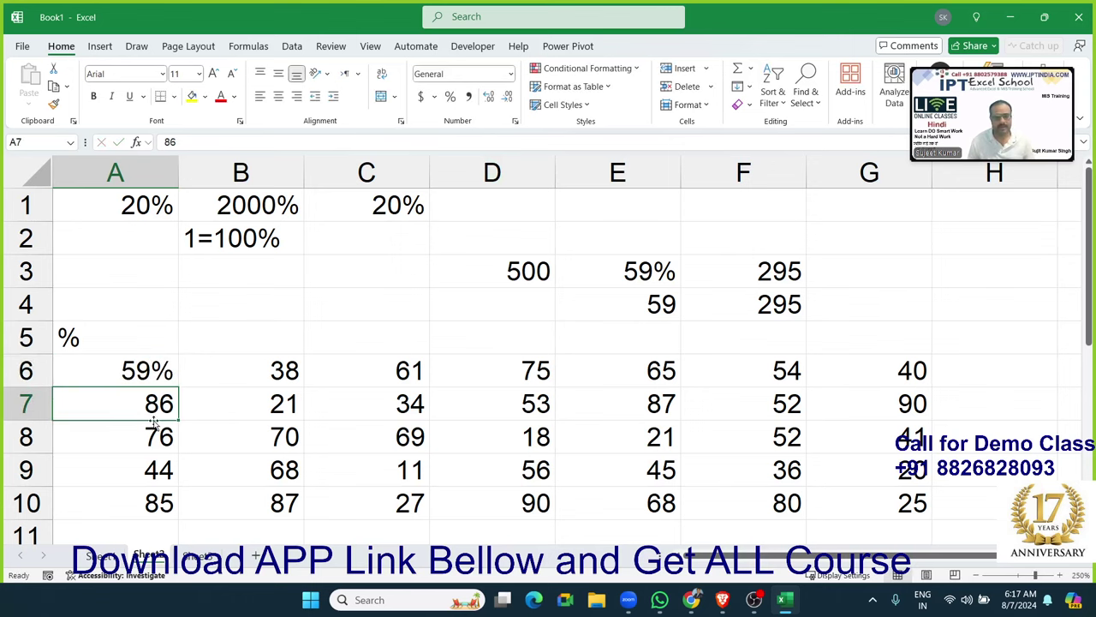
pyautogui.doubleClick(172, 407)
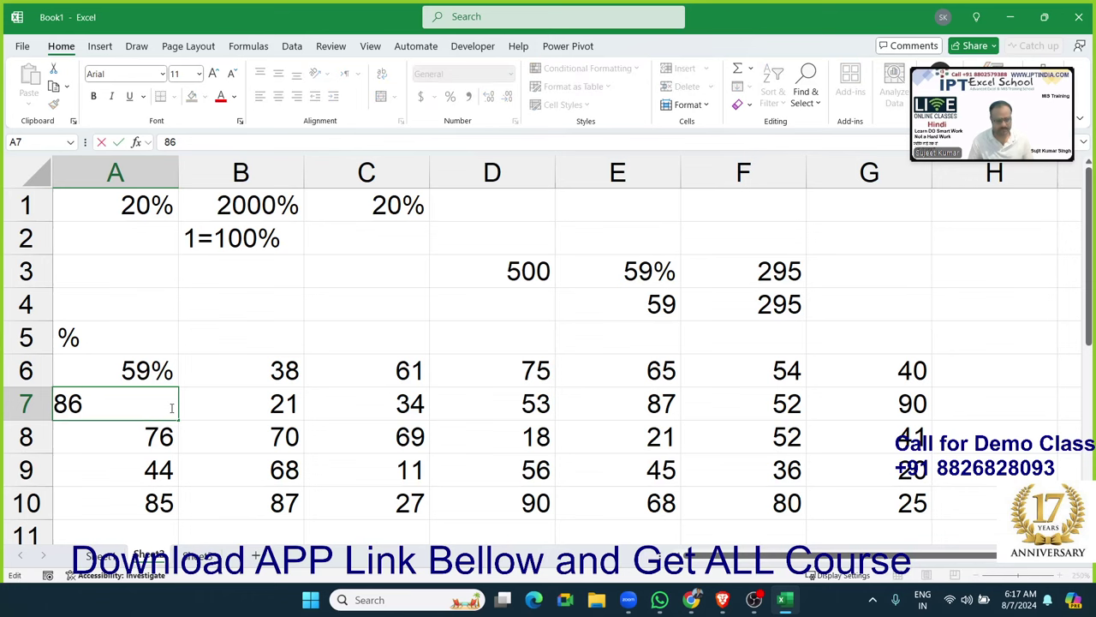
pyautogui.write('%')
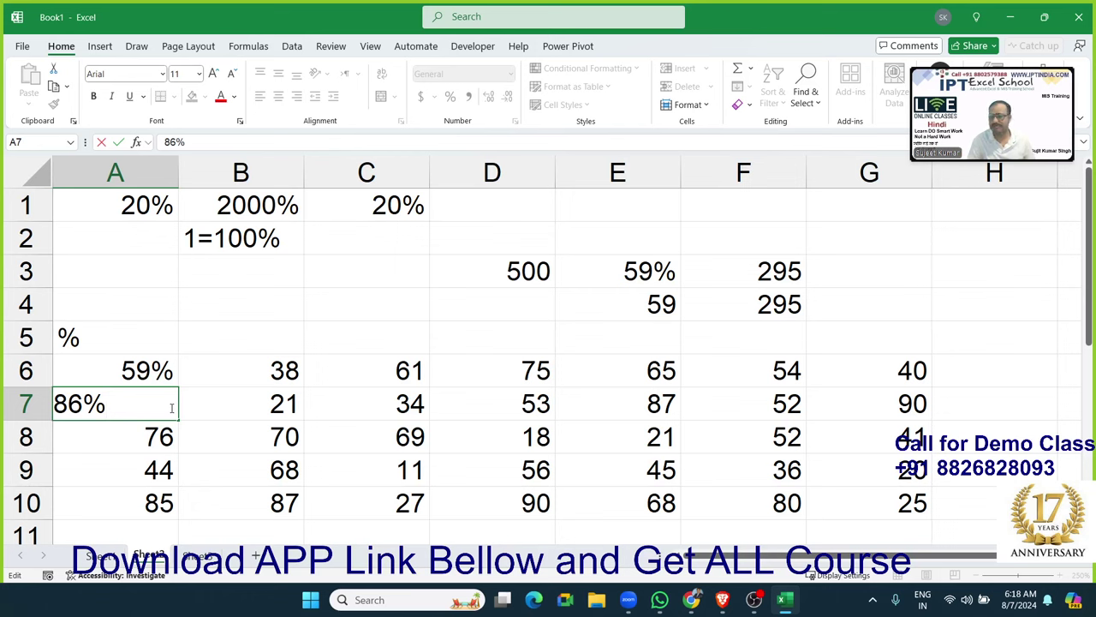
pyautogui.hotkey('ctrl', 'Return')
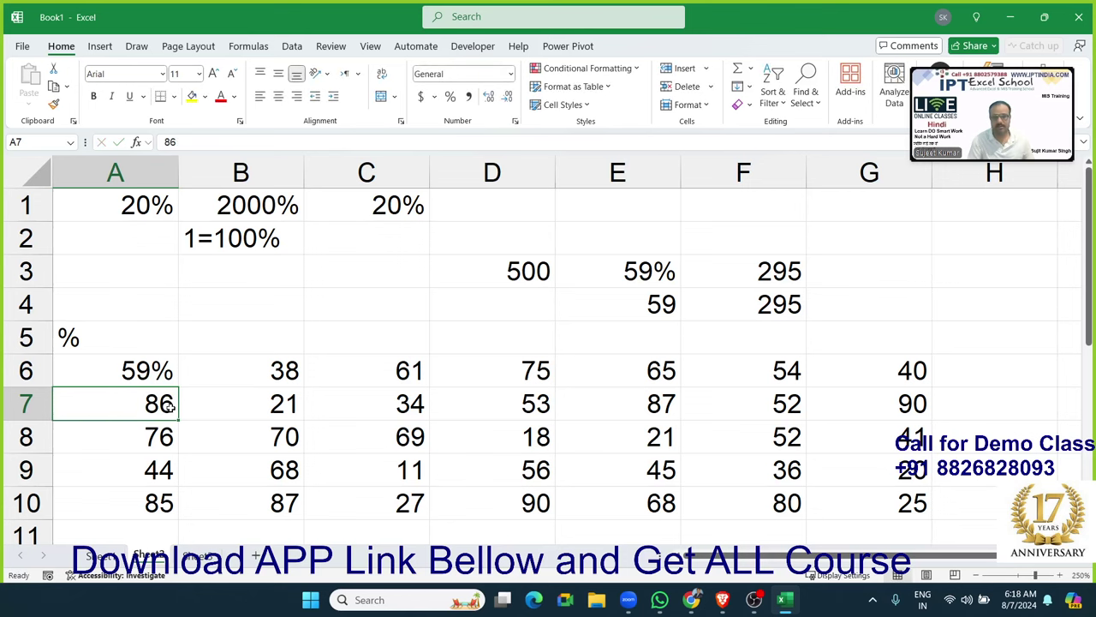
# Fill A6's 59% down with Ctrl+D, then undo to restore 86, 76, 44 and 85
pyautogui.press('Up')
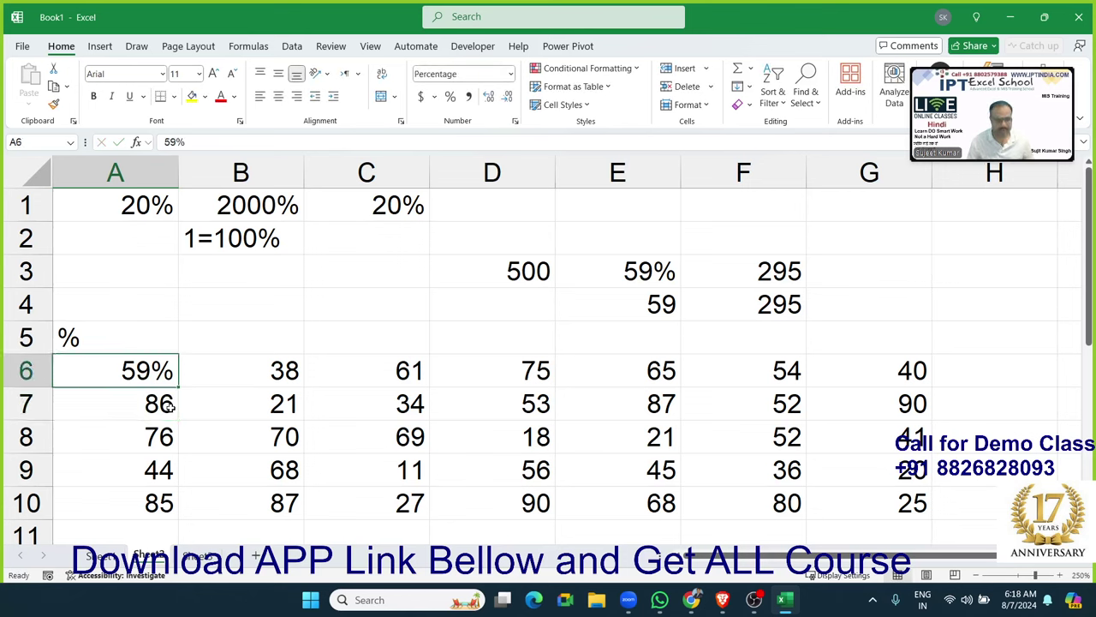
pyautogui.press('Down')
pyautogui.press('Right')
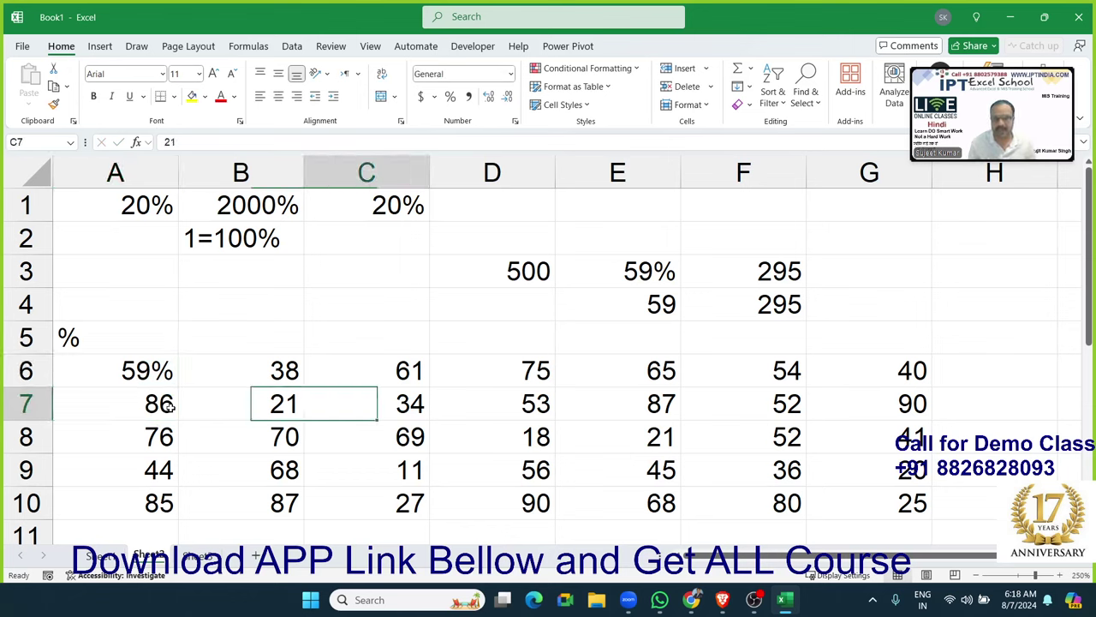
pyautogui.press('Right')
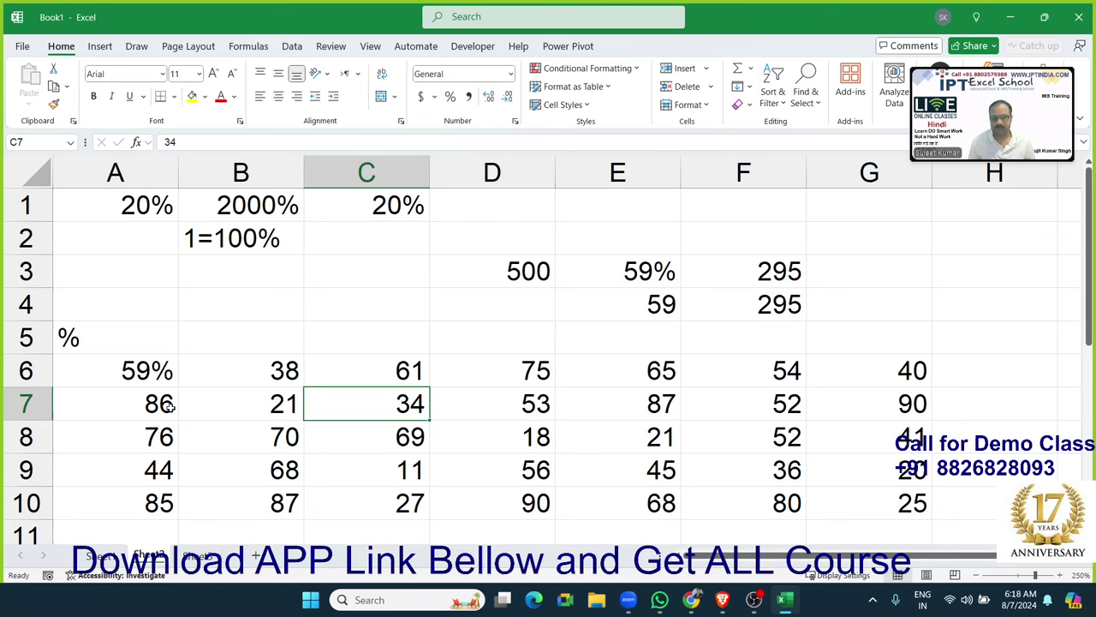
pyautogui.press('Left')
pyautogui.press('Left')
pyautogui.press('Down')
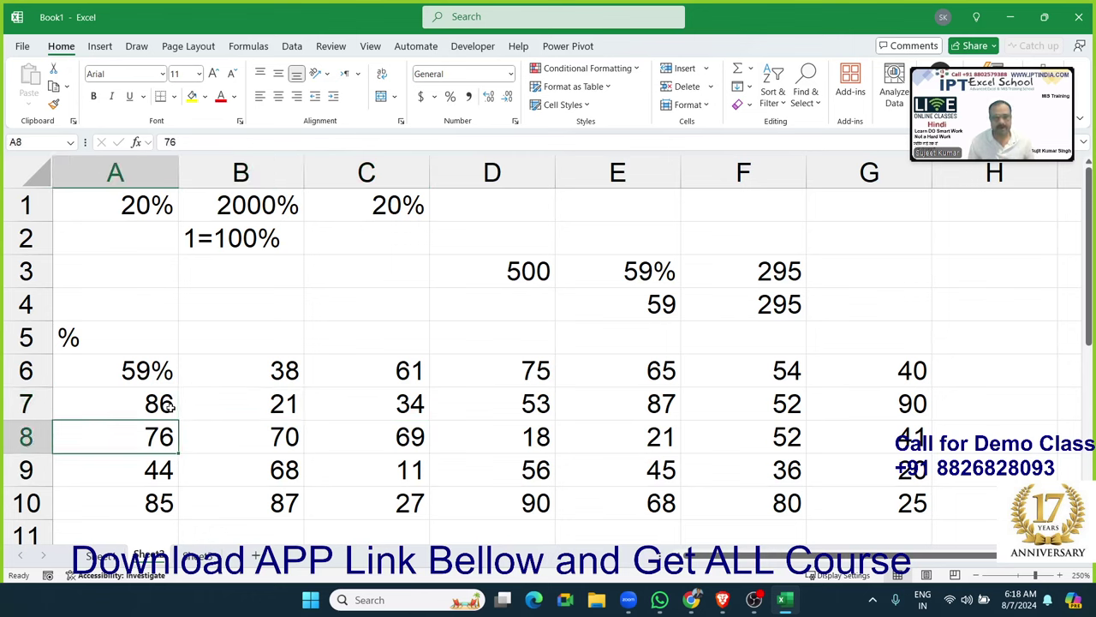
pyautogui.press('Down')
pyautogui.press('Down')
pyautogui.press('Up')
pyautogui.press('Up')
pyautogui.press('Up')
pyautogui.press('F2')
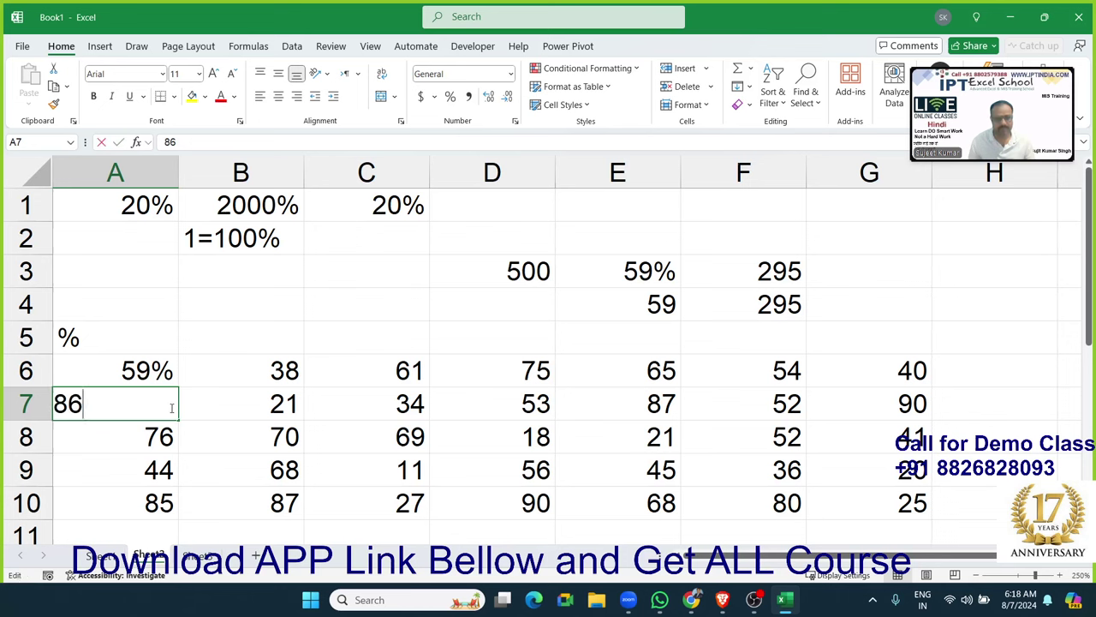
pyautogui.press('Escape')
pyautogui.press('Up')
pyautogui.hotkey('shift', 'Down')
pyautogui.hotkey('shift', 'Down')
pyautogui.hotkey('shift', 'Down')
pyautogui.hotkey('shift', 'Down')
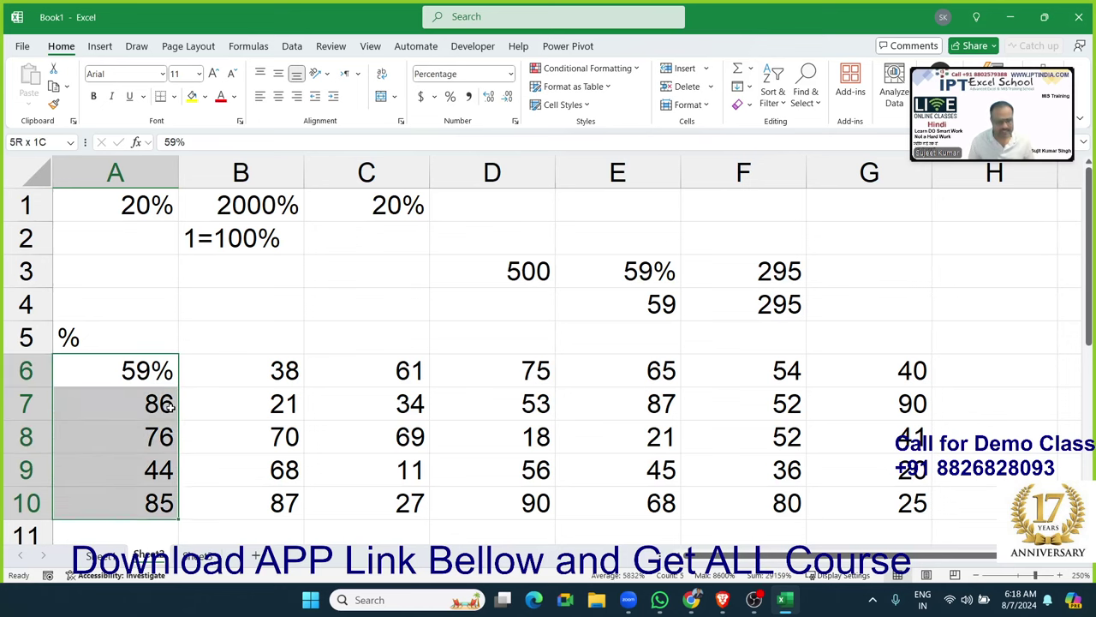
pyautogui.hotkey('ctrl', 'd')
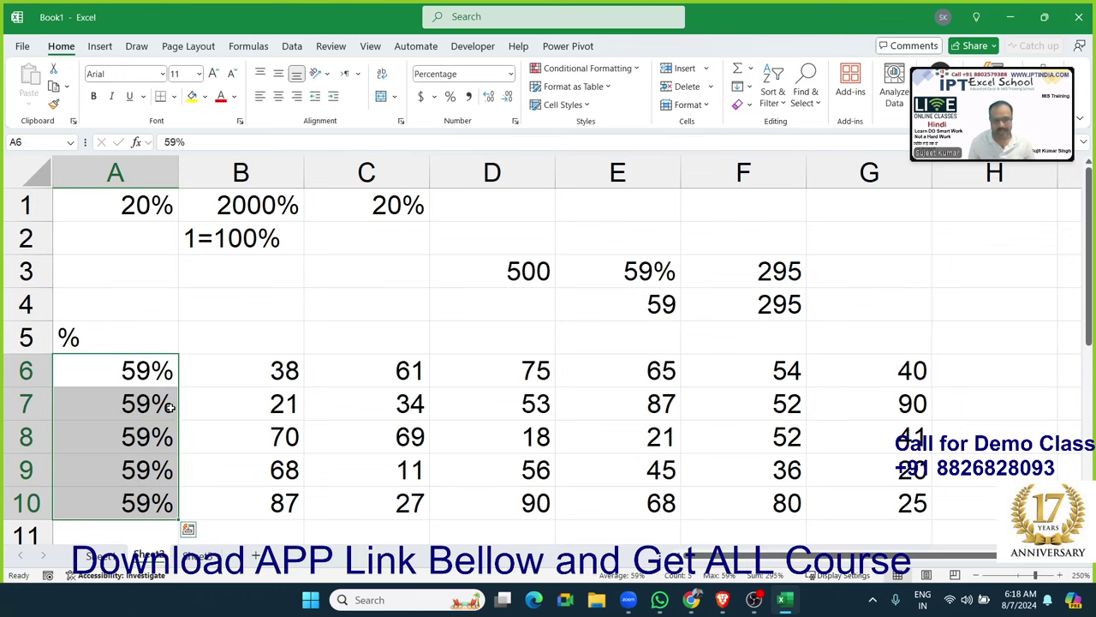
pyautogui.hotkey('ctrl', 'z')
# Undo the percent entry so A6 holds the plain General number 59 again
pyautogui.press('Up')
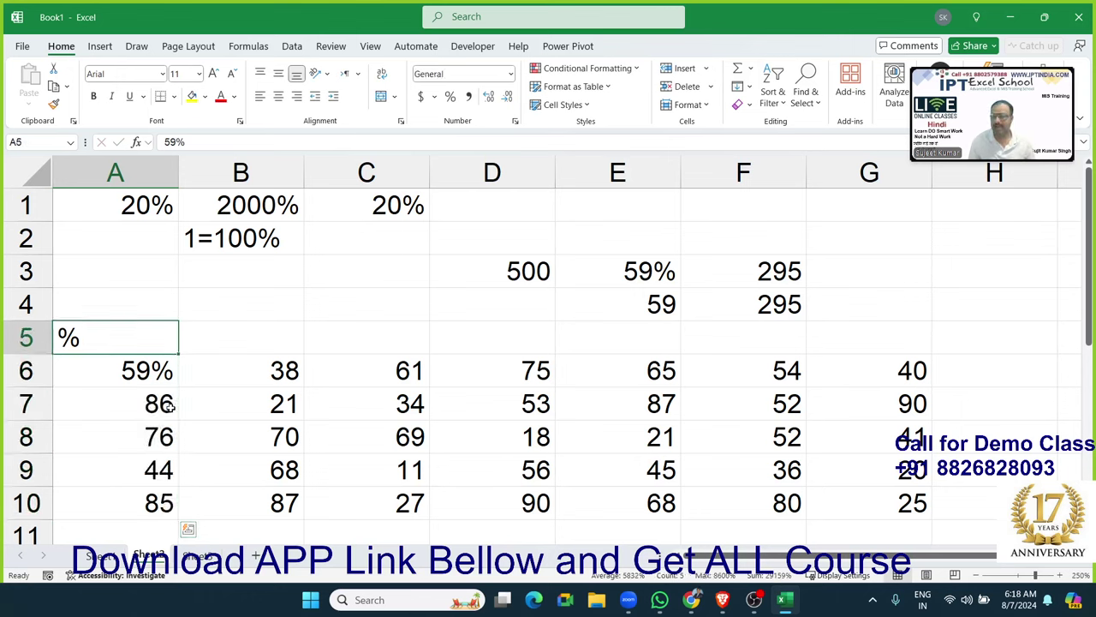
pyautogui.press('Down')
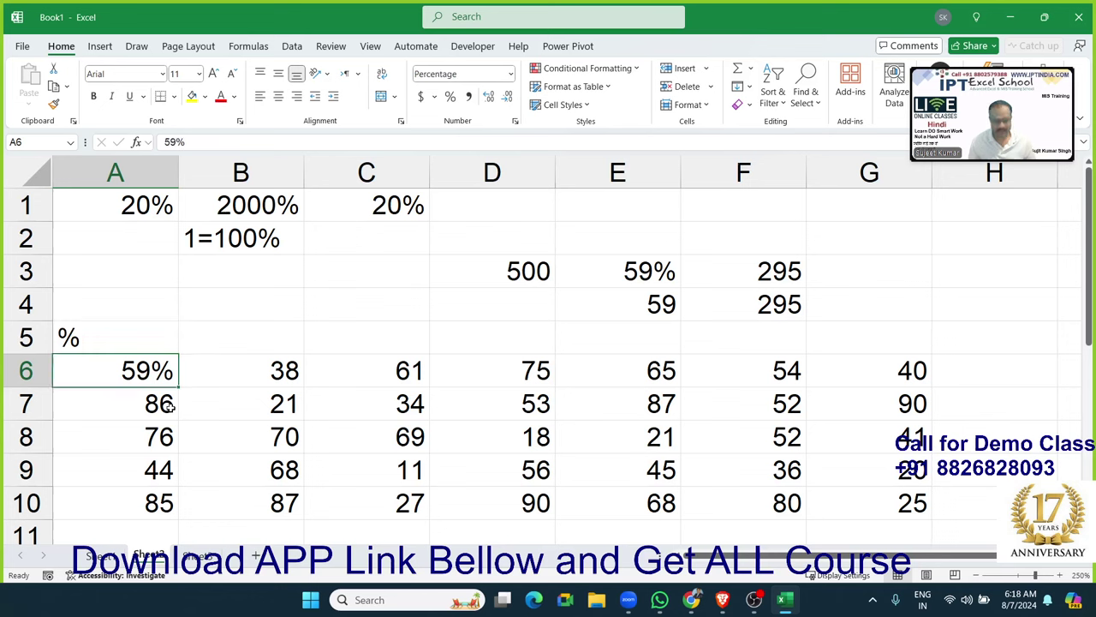
pyautogui.hotkey('ctrl', 'z')
pyautogui.press('Right')
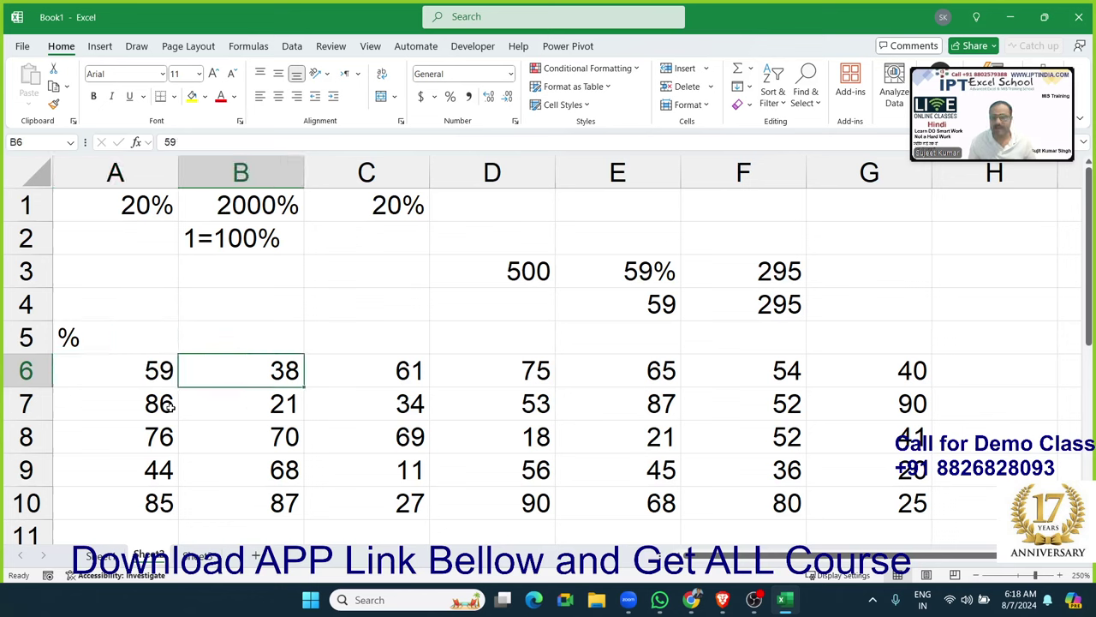
pyautogui.press('Down')
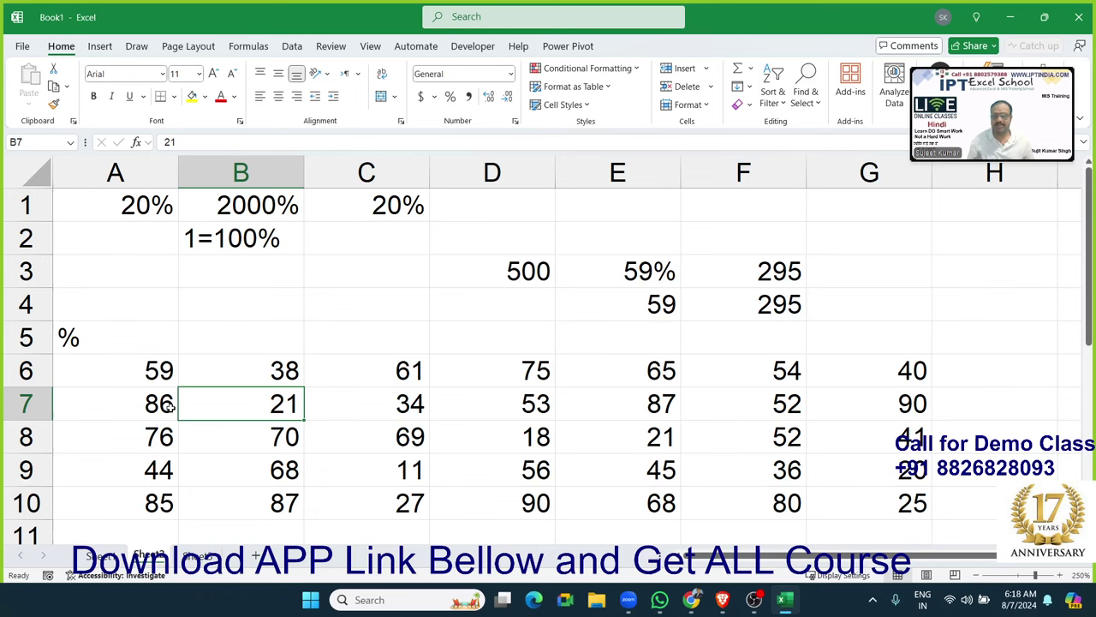
pyautogui.press('Up')
pyautogui.press('Left')
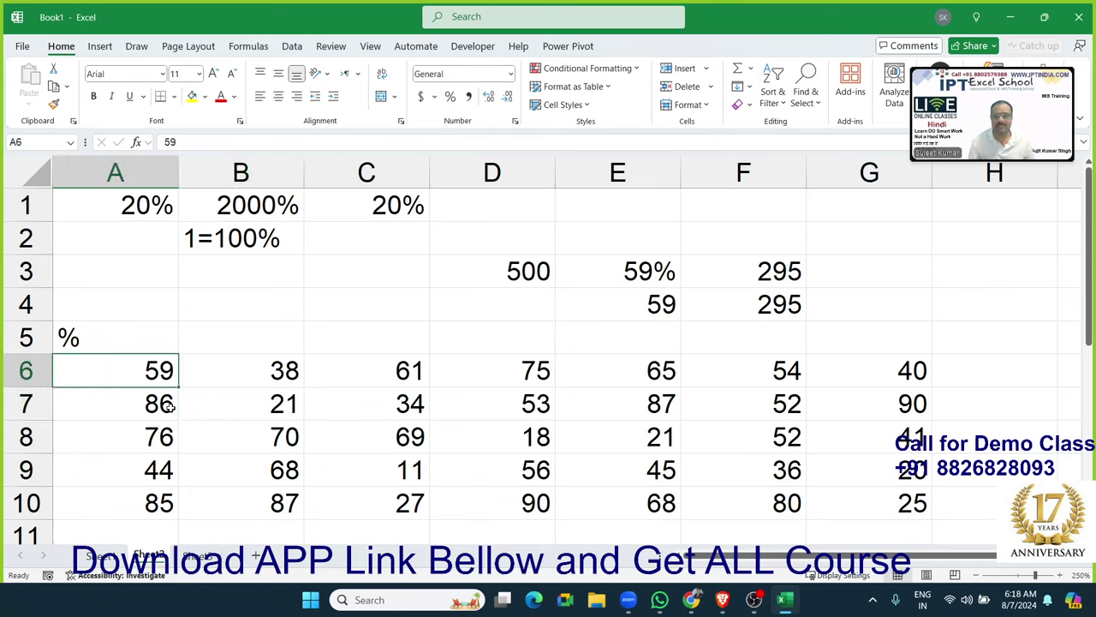
pyautogui.write('0.')
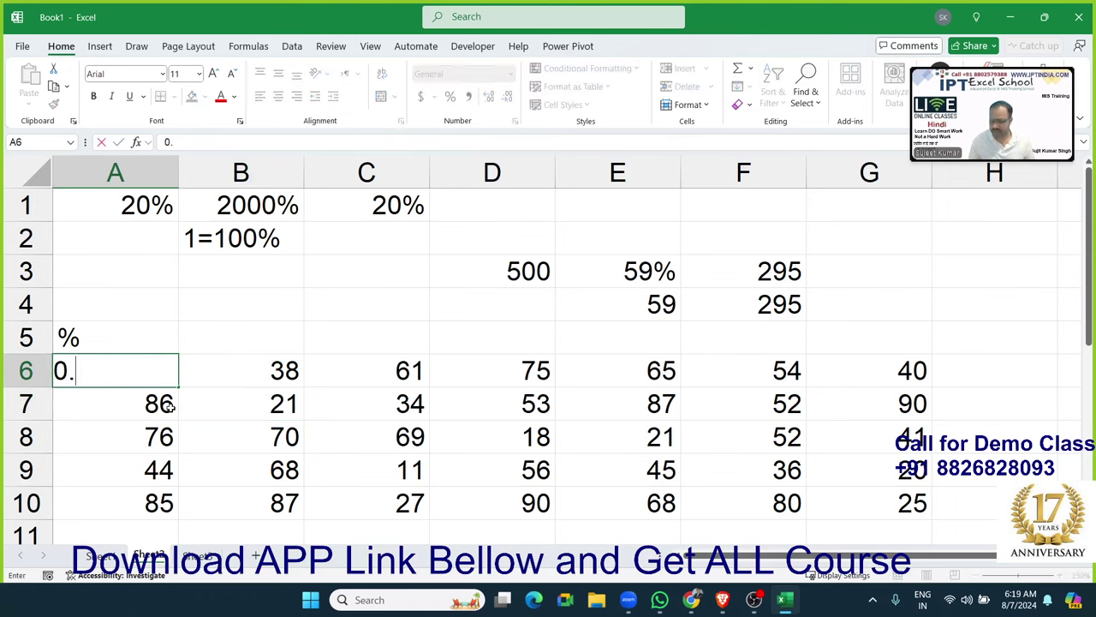
pyautogui.write('59')
pyautogui.press('Return')
pyautogui.write('0.')
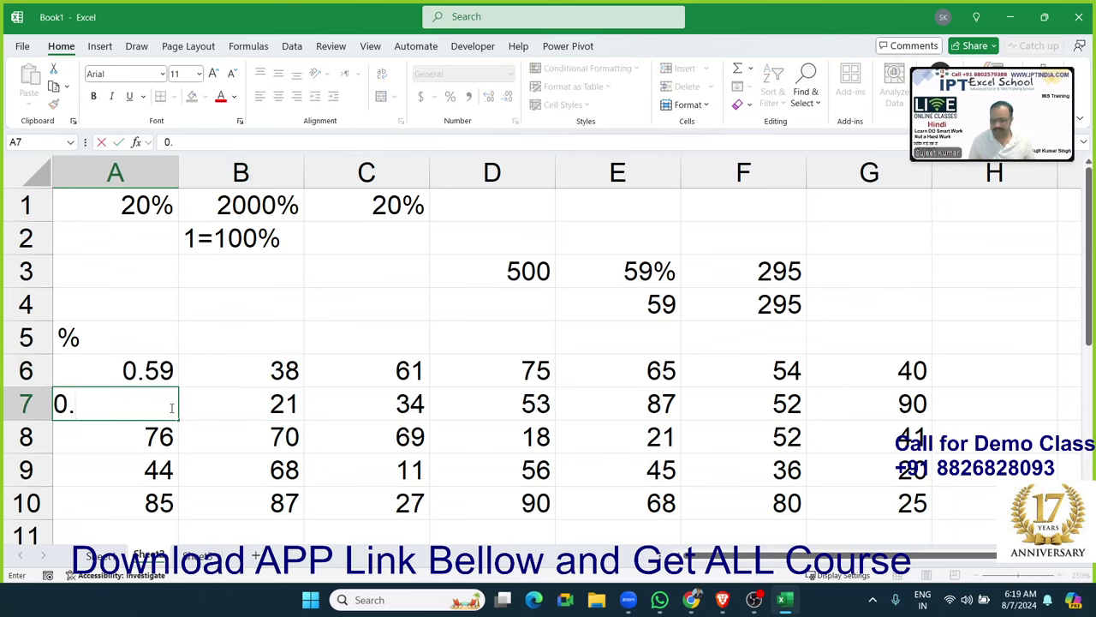
pyautogui.write('86')
pyautogui.press('Return')
pyautogui.moveTo(171, 408); pyautogui.dragTo(158, 377)
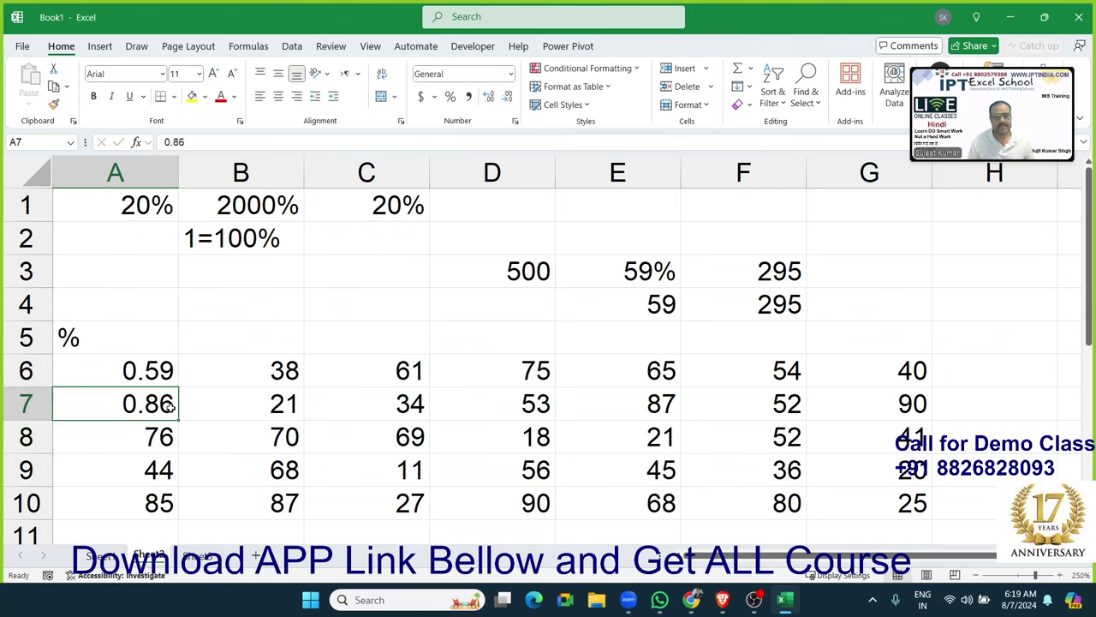
pyautogui.click(450, 96)
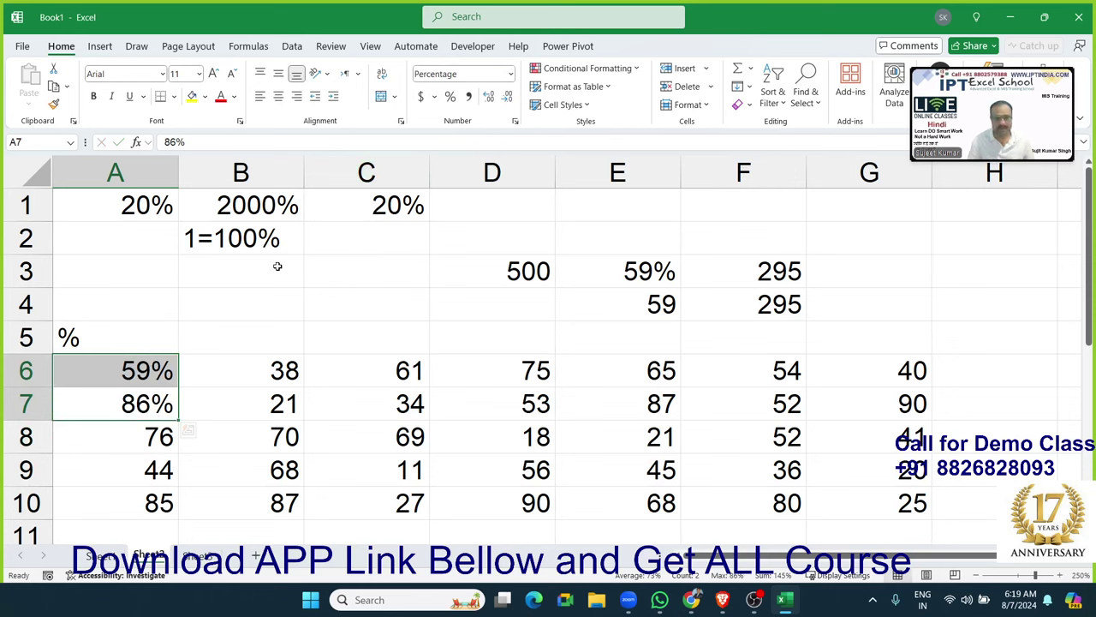
pyautogui.hotkey('ctrl', 'z')
pyautogui.hotkey('ctrl', 'z')
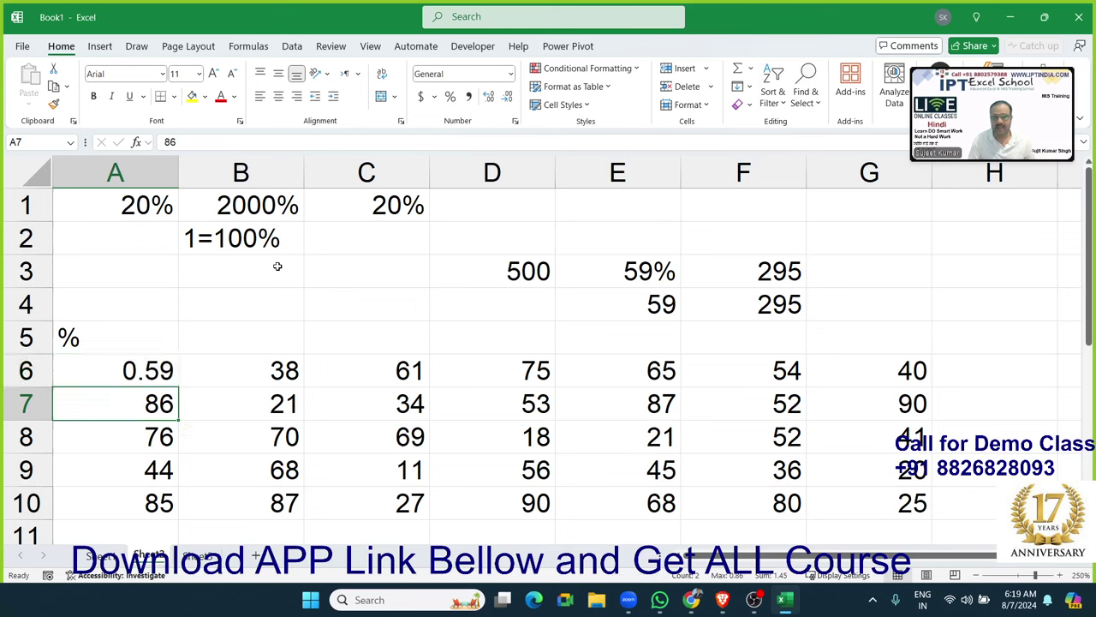
pyautogui.hotkey('ctrl', 'z')
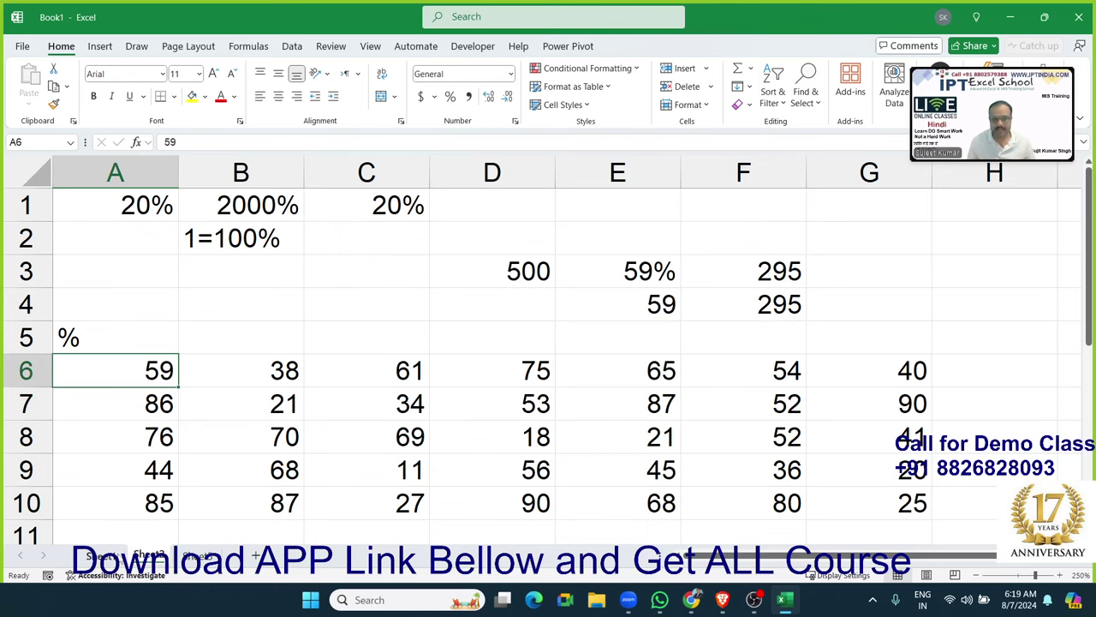
pyautogui.click(120, 557)
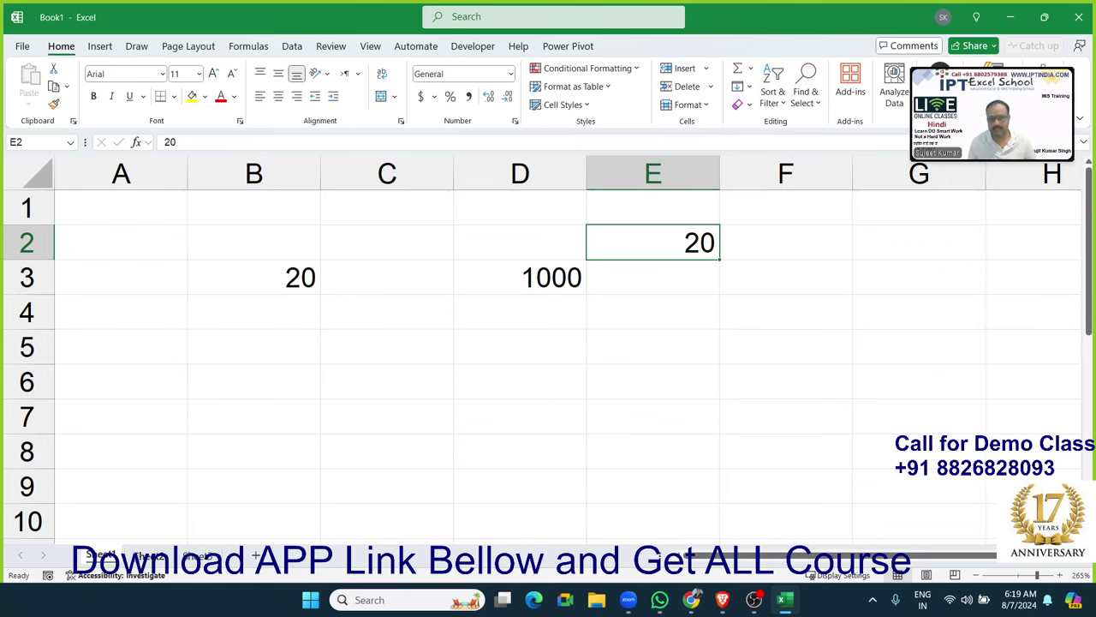
pyautogui.click(140, 557)
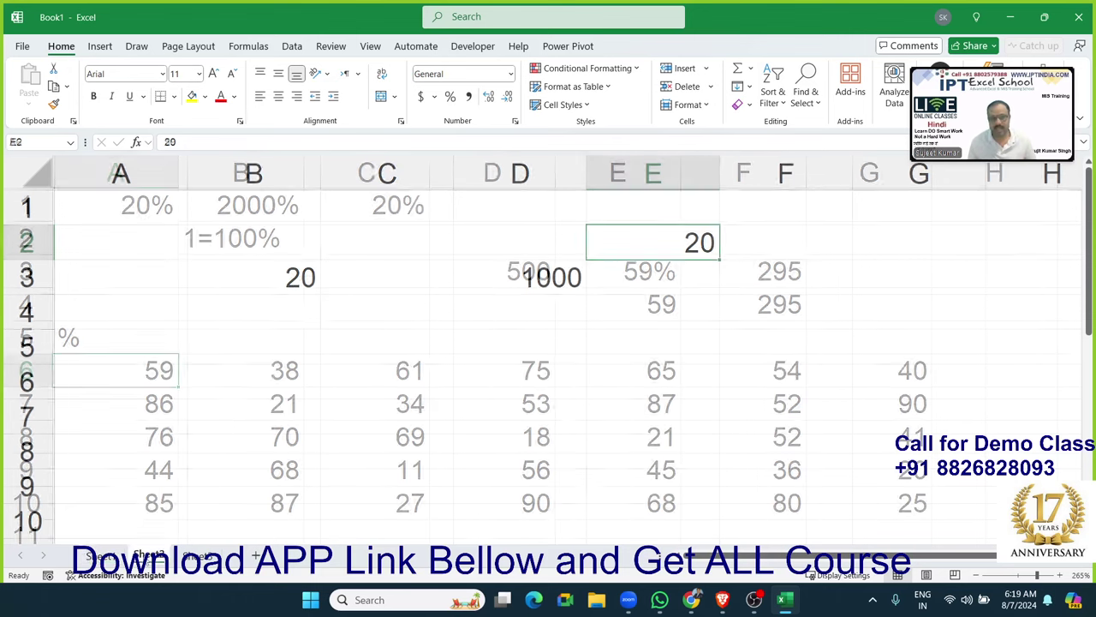
# Enter 100 in cell G1 and copy it
pyautogui.click(850, 210)
pyautogui.write('100')
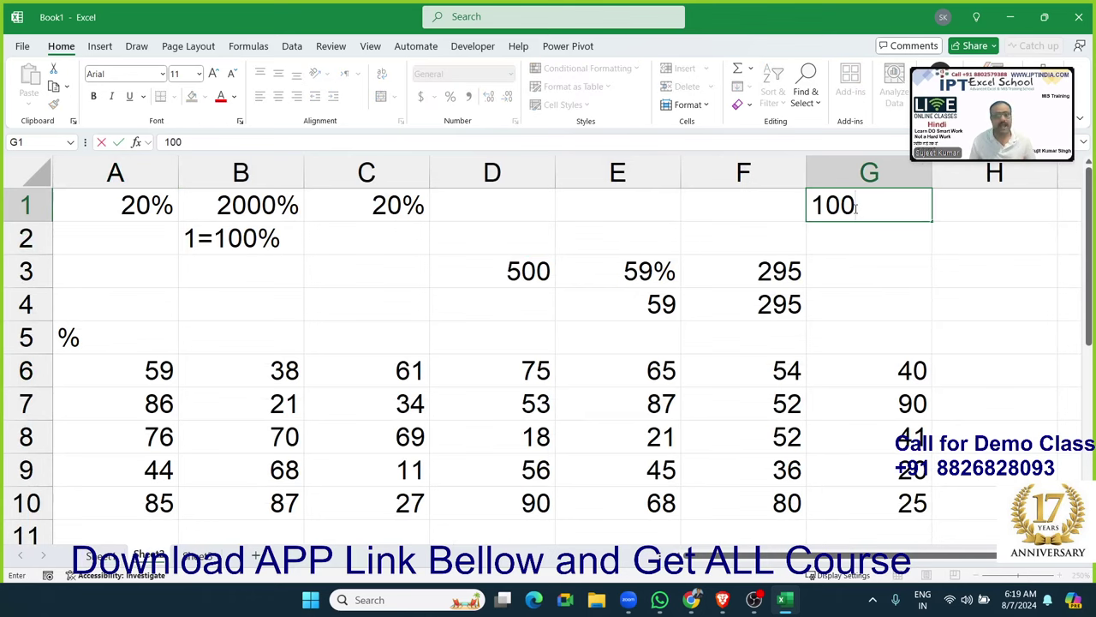
pyautogui.press('Return')
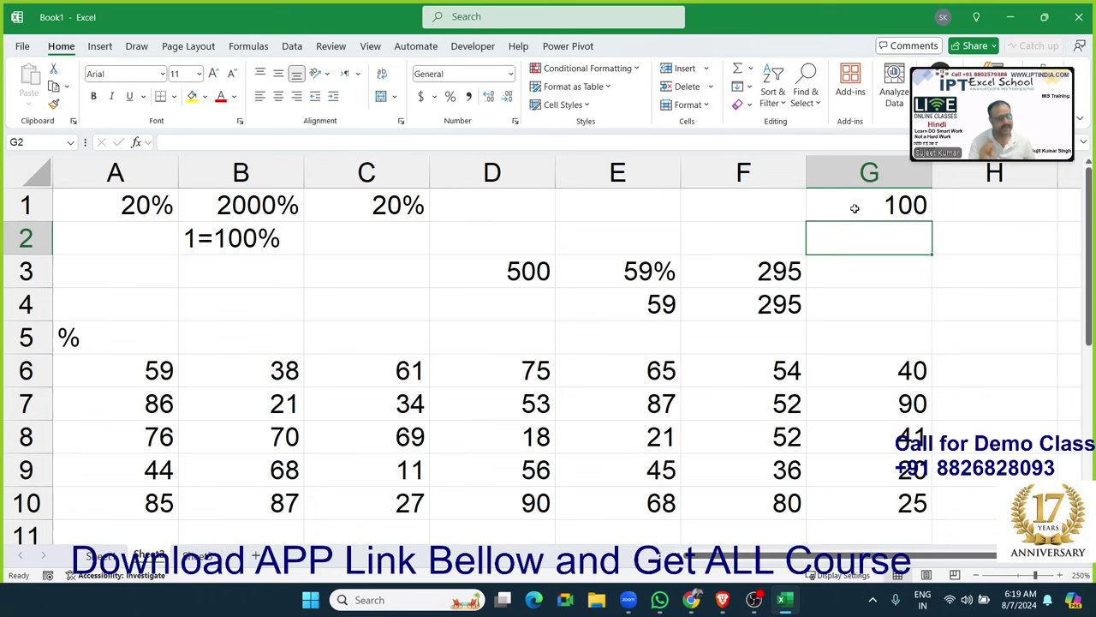
pyautogui.click(855, 208)
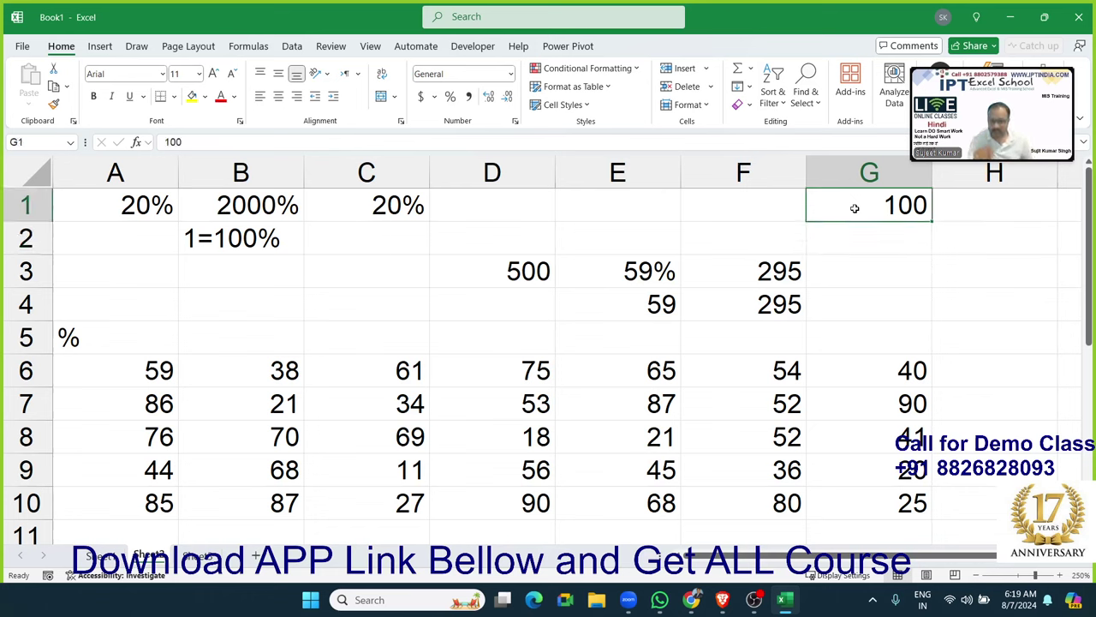
pyautogui.hotkey('ctrl', 'c')
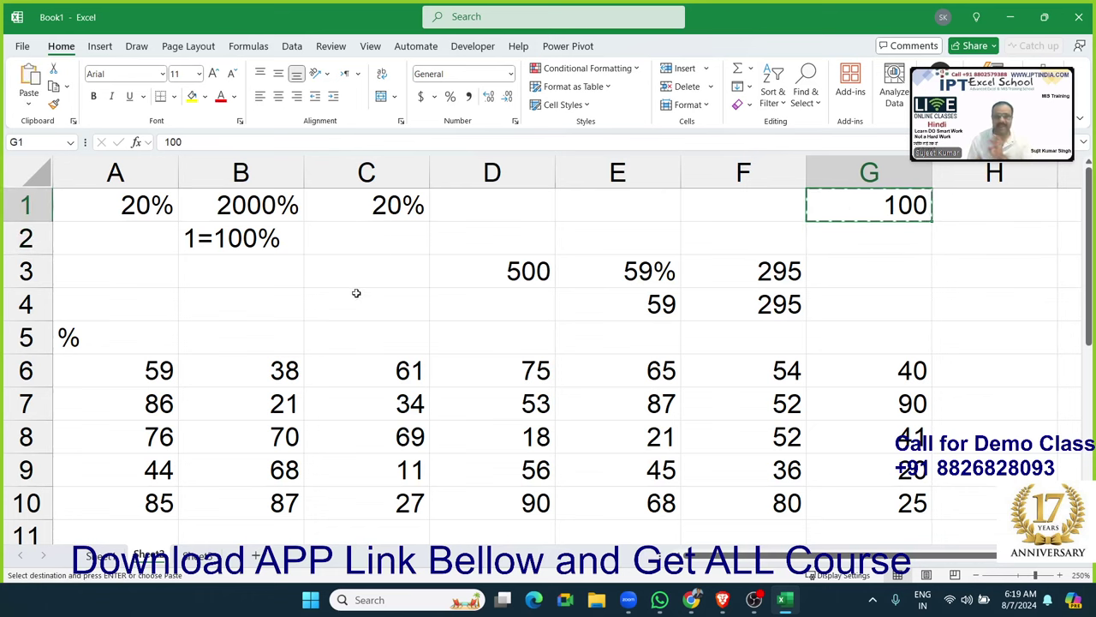
# Paste Special with Divide onto A6:G10, turning 59 into 0.59
pyautogui.moveTo(116, 370)
pyautogui.mouseDown()
pyautogui.moveTo(500, 393)
pyautogui.moveTo(871, 492)
pyautogui.mouseUp()
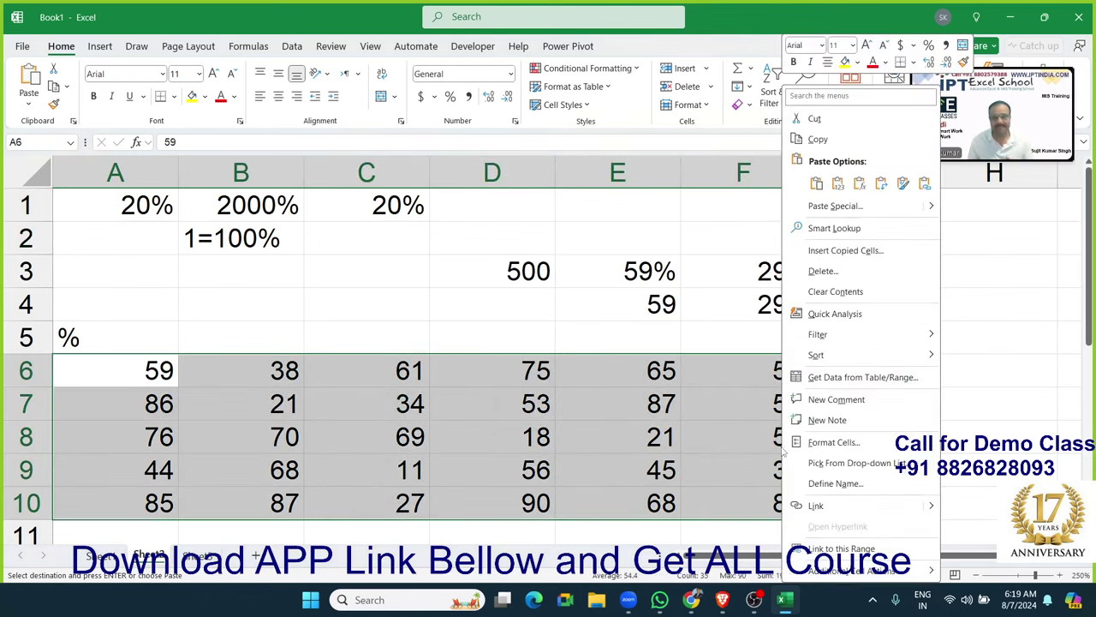
pyautogui.rightClick(782, 448)
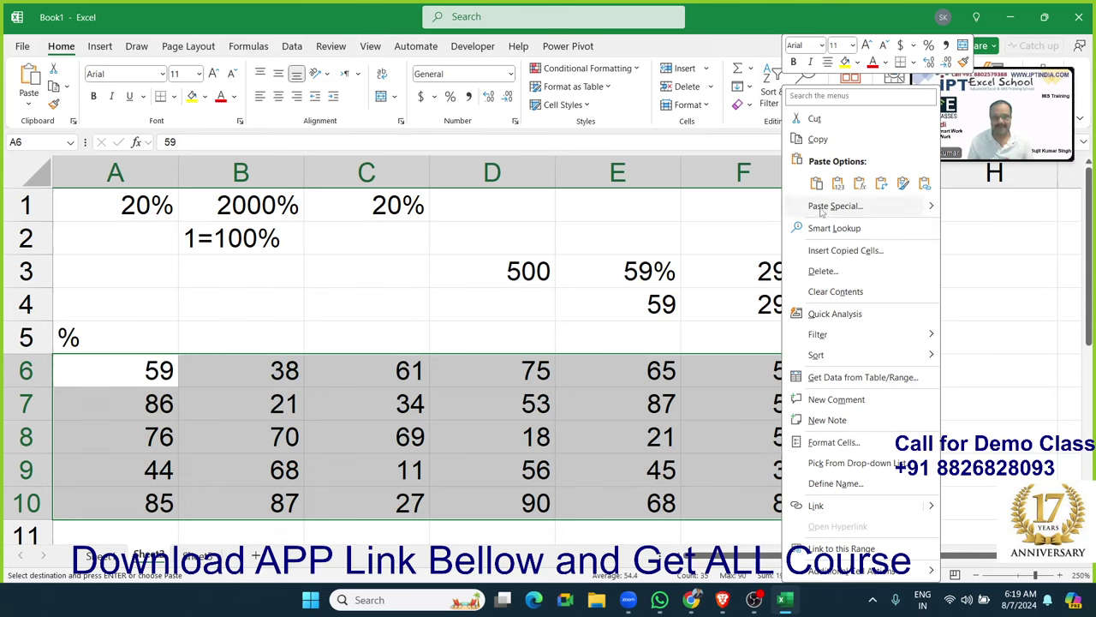
pyautogui.click(821, 208)
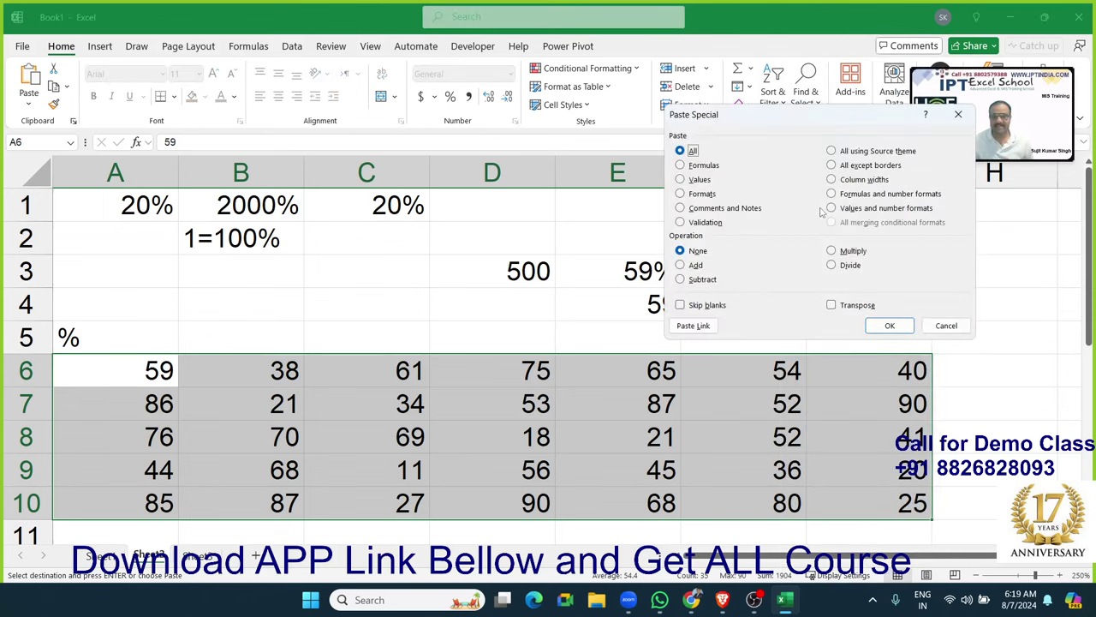
pyautogui.click(844, 267)
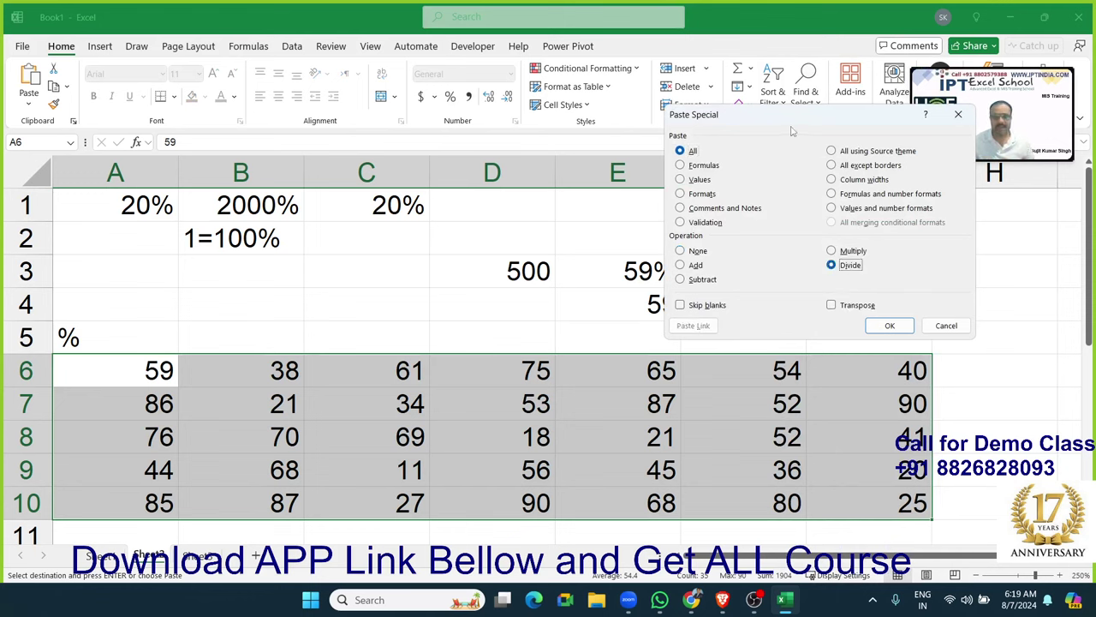
pyautogui.moveTo(769, 122); pyautogui.dragTo(508, 99)
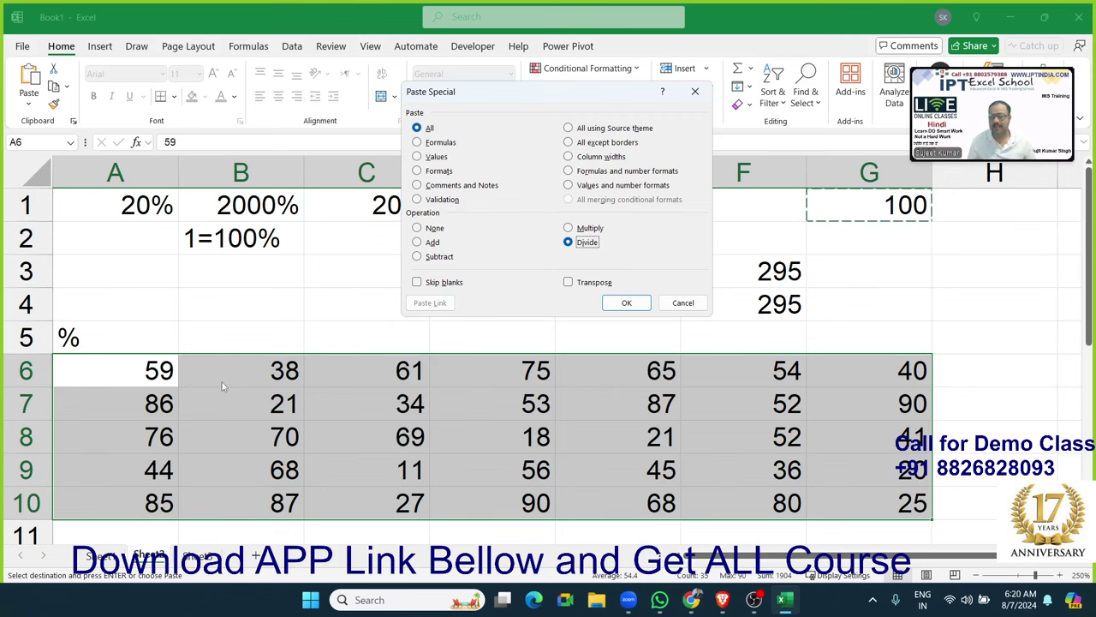
pyautogui.click(636, 307)
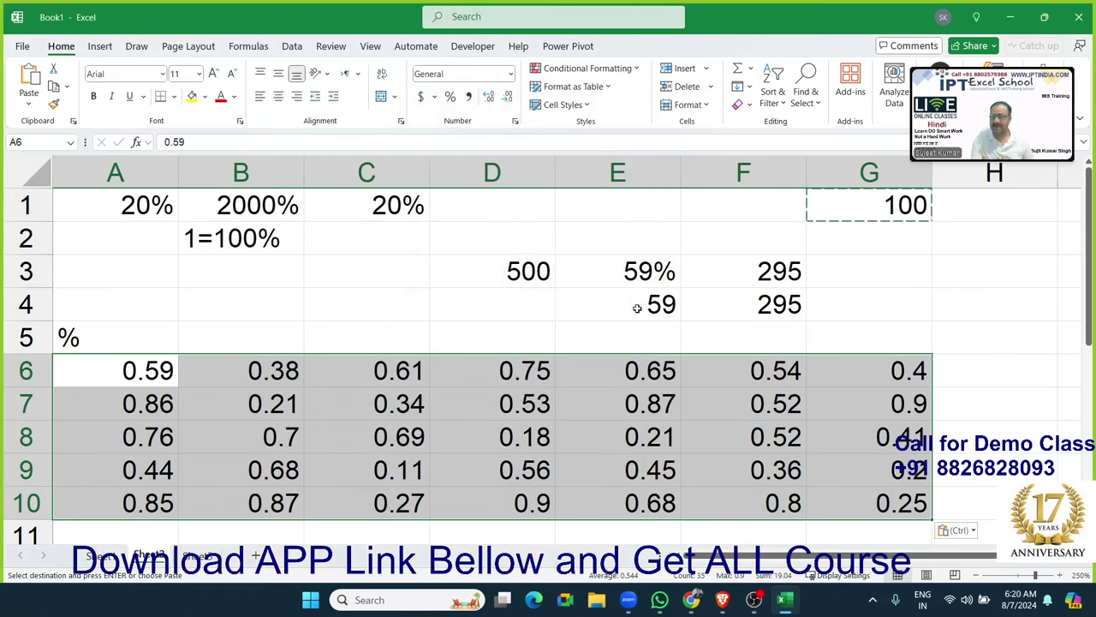
# Apply Percent Style to A6:G10 so 0.59 shows as 59%, then check Sheet1 and return to Sheet2
pyautogui.click(449, 97)
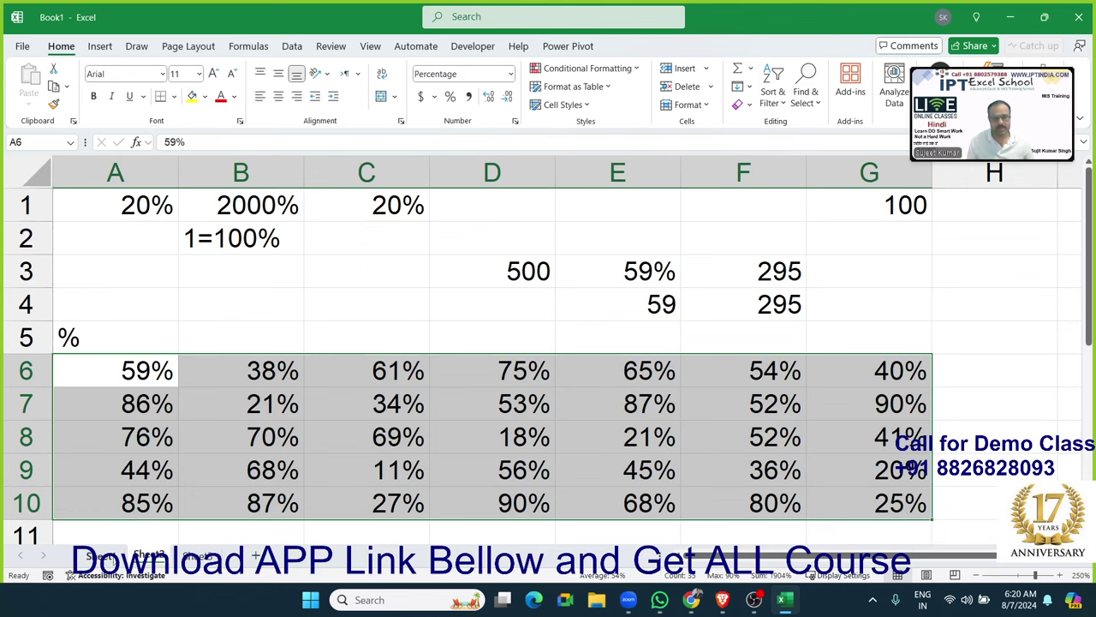
pyautogui.click(110, 558)
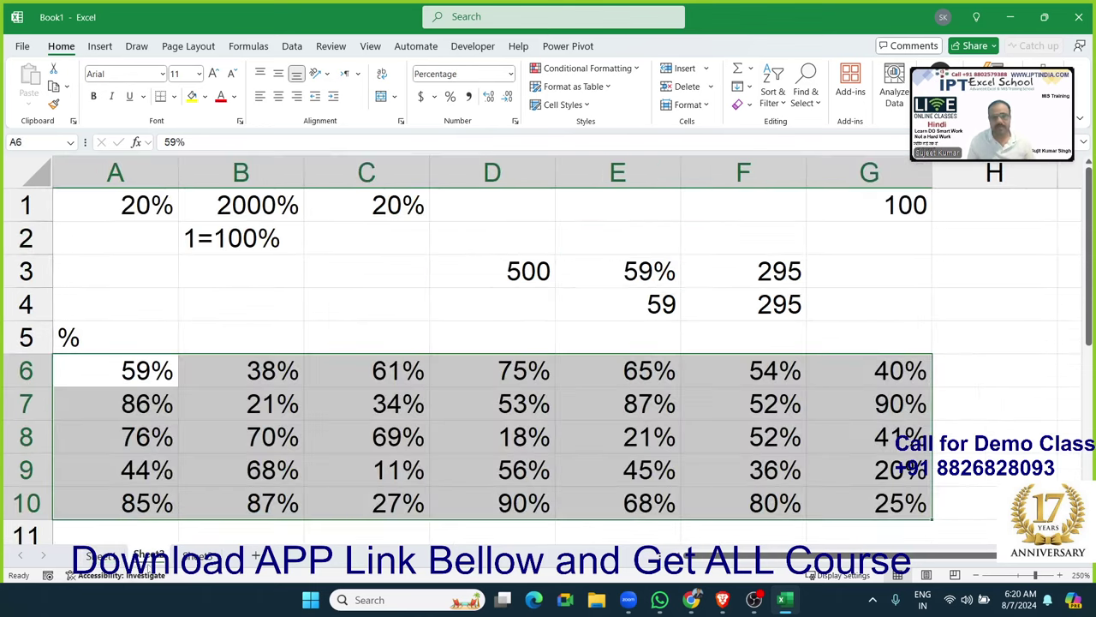
pyautogui.click(147, 555)
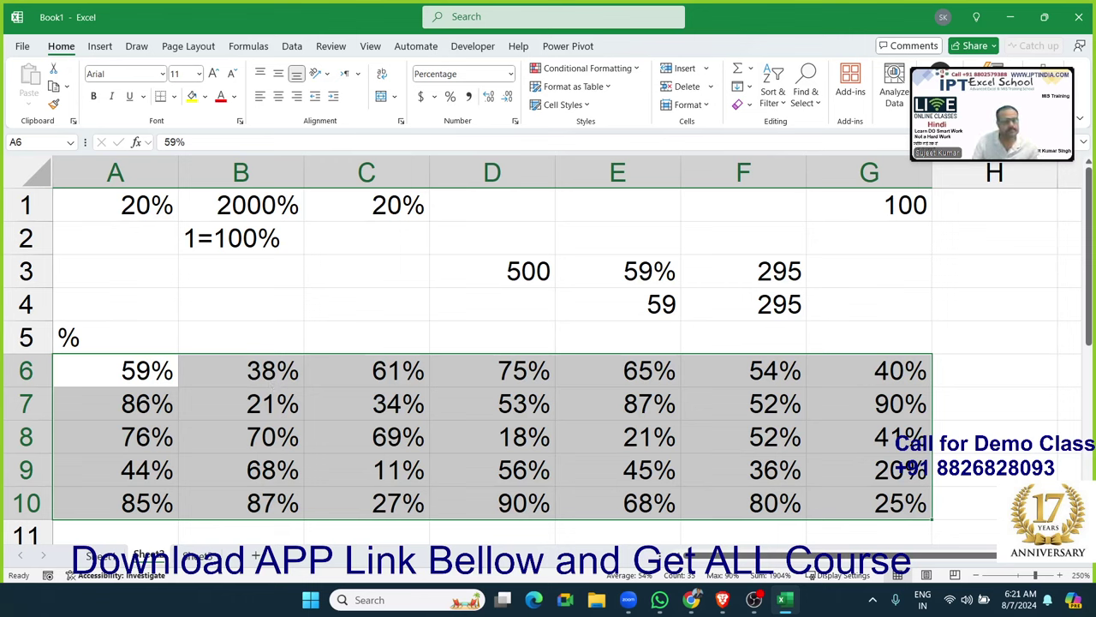
# Open the Day - 23 Dashboard Pivot 03 Complete workbook from the recent list and scroll through it
pyautogui.click(22, 46)
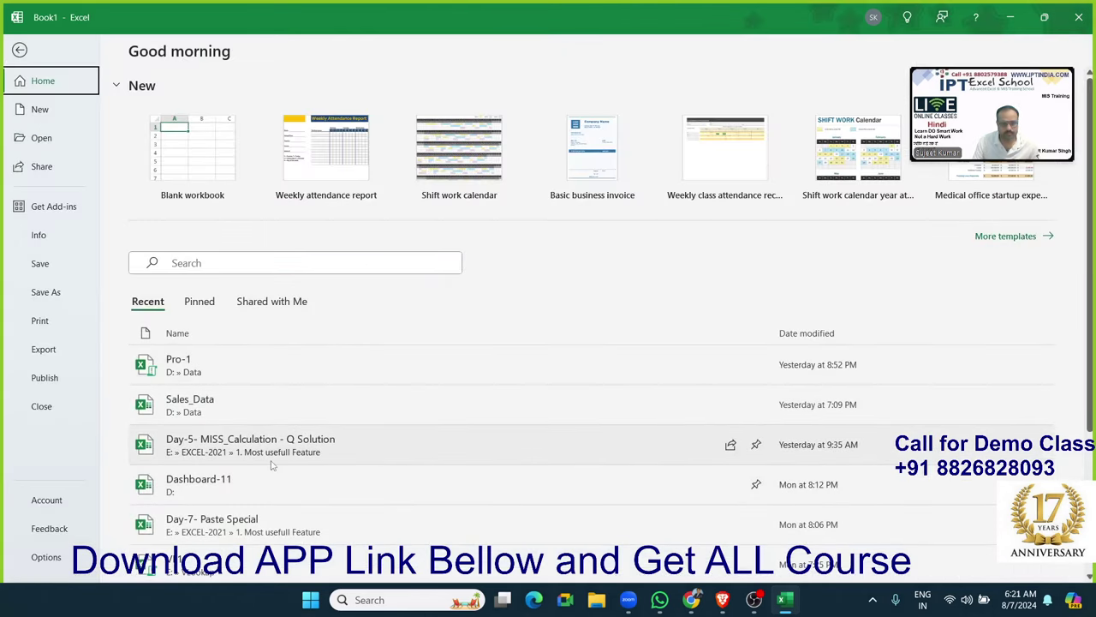
pyautogui.scroll(-1, 271, 465)
pyautogui.scroll(-2, 271, 465)
pyautogui.scroll(-1, 271, 465)
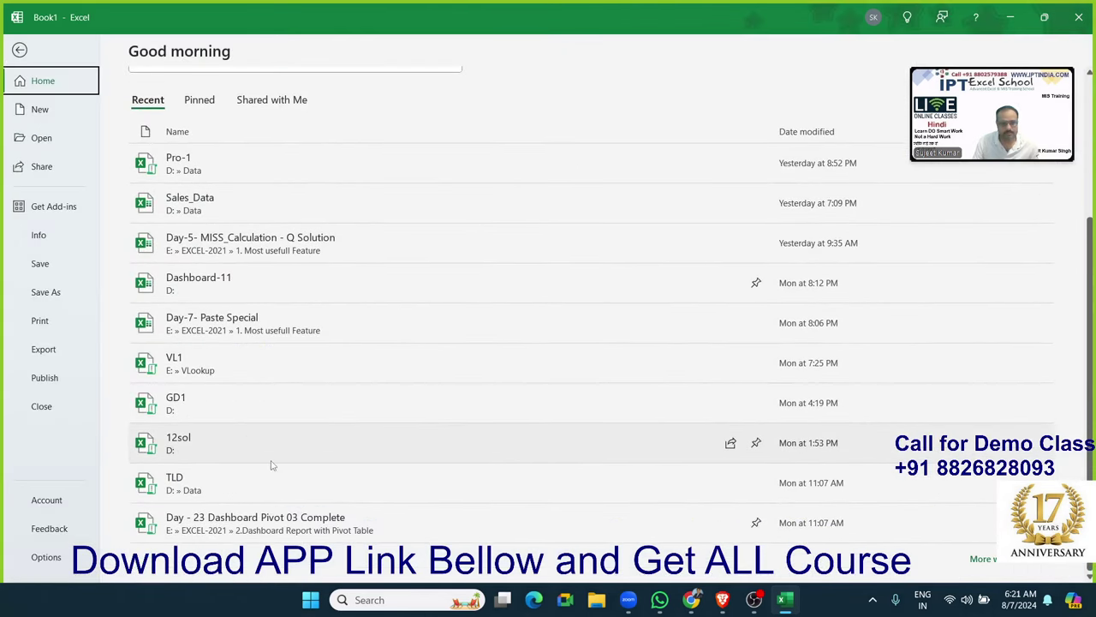
pyautogui.click(287, 530)
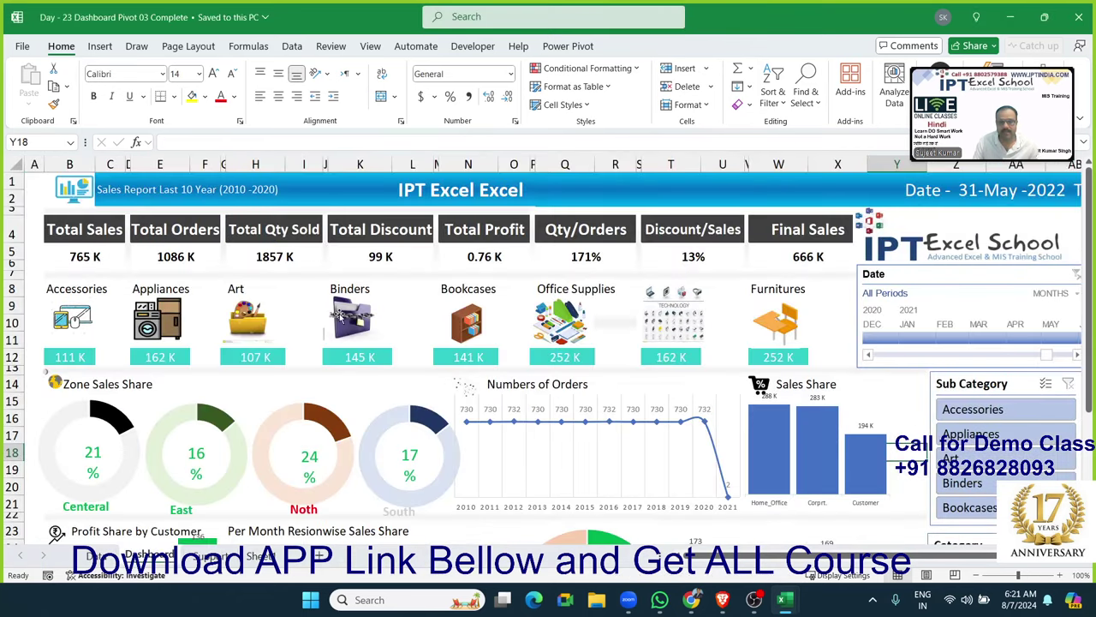
pyautogui.scroll(-3, 358, 323)
pyautogui.scroll(-4, 358, 323)
pyautogui.scroll(2, 358, 322)
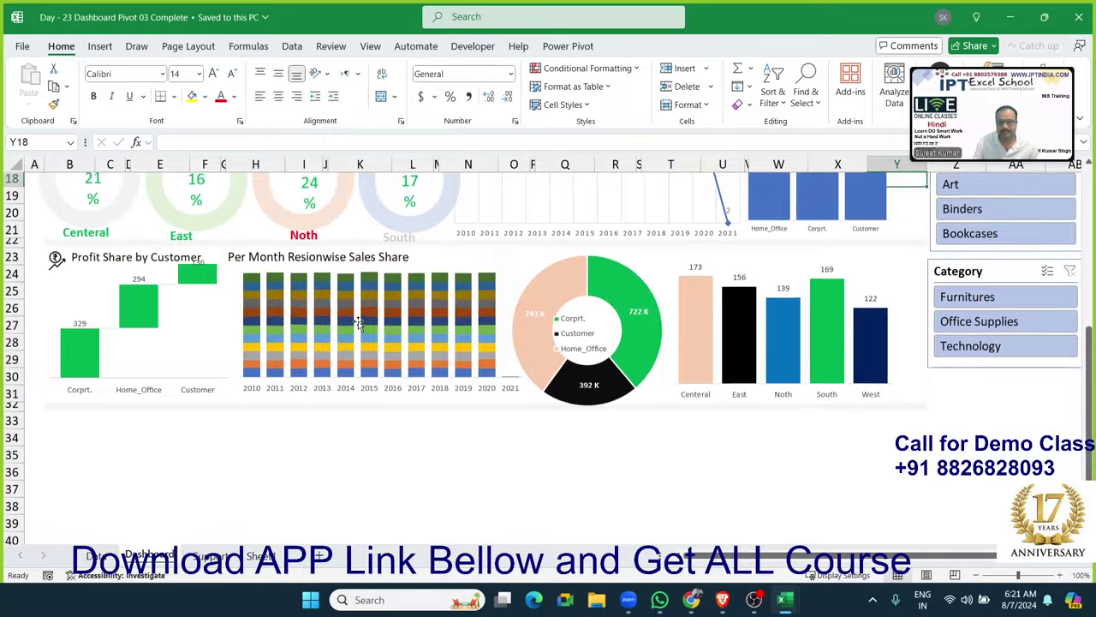
pyautogui.scroll(3, 358, 322)
pyautogui.scroll(3, 358, 322)
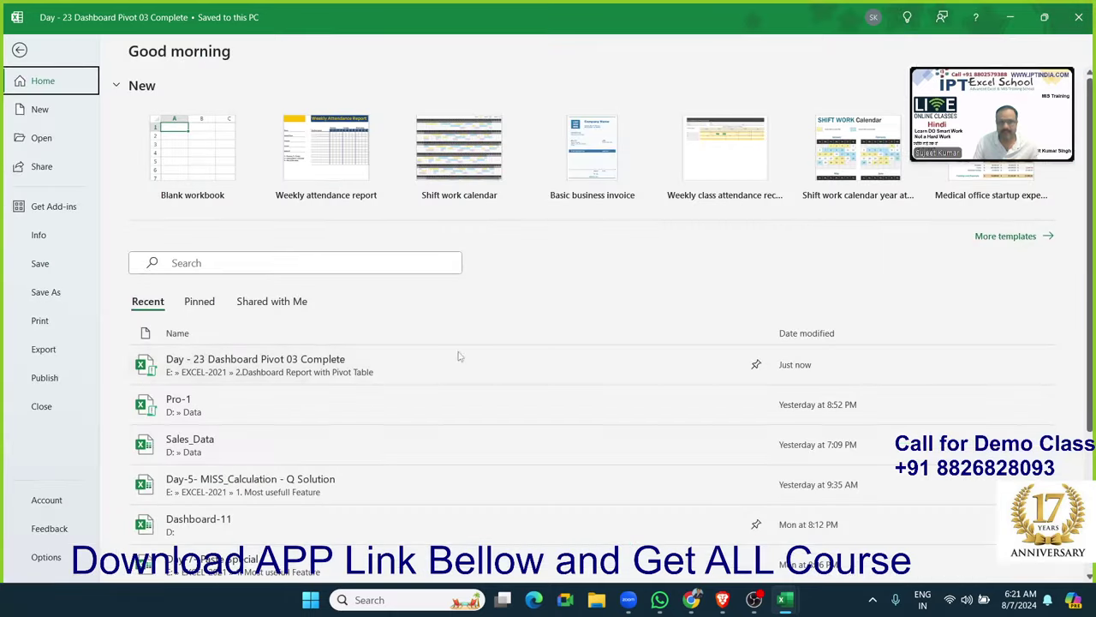
# Open the Dashboard-11 workbook from the full workbook list
pyautogui.scroll(-3, 426, 452)
pyautogui.scroll(-1, 425, 453)
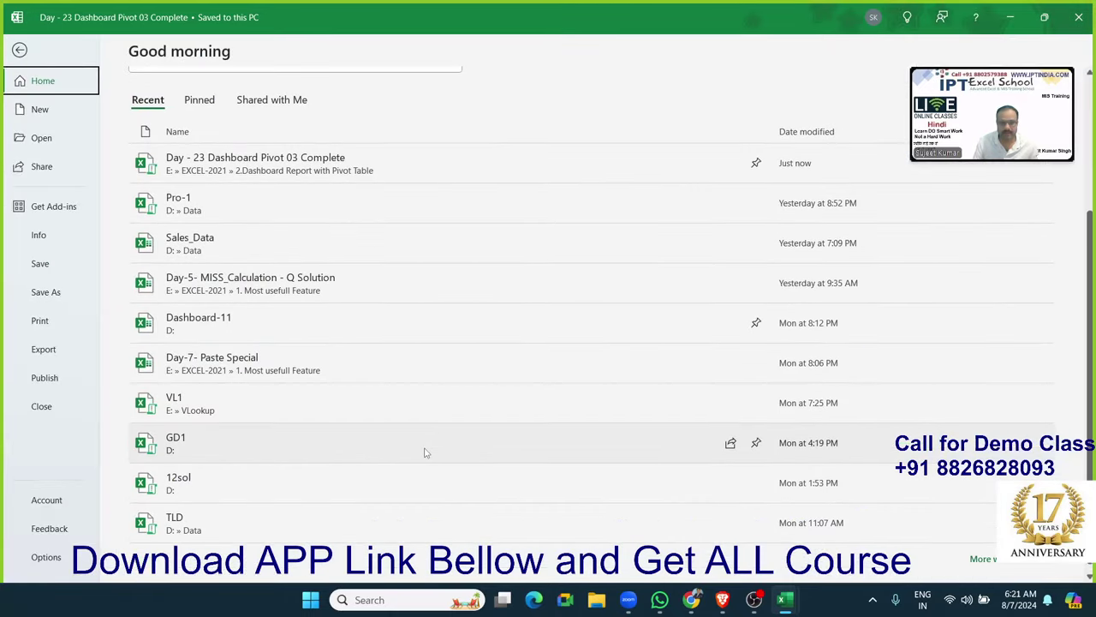
pyautogui.click(78, 150)
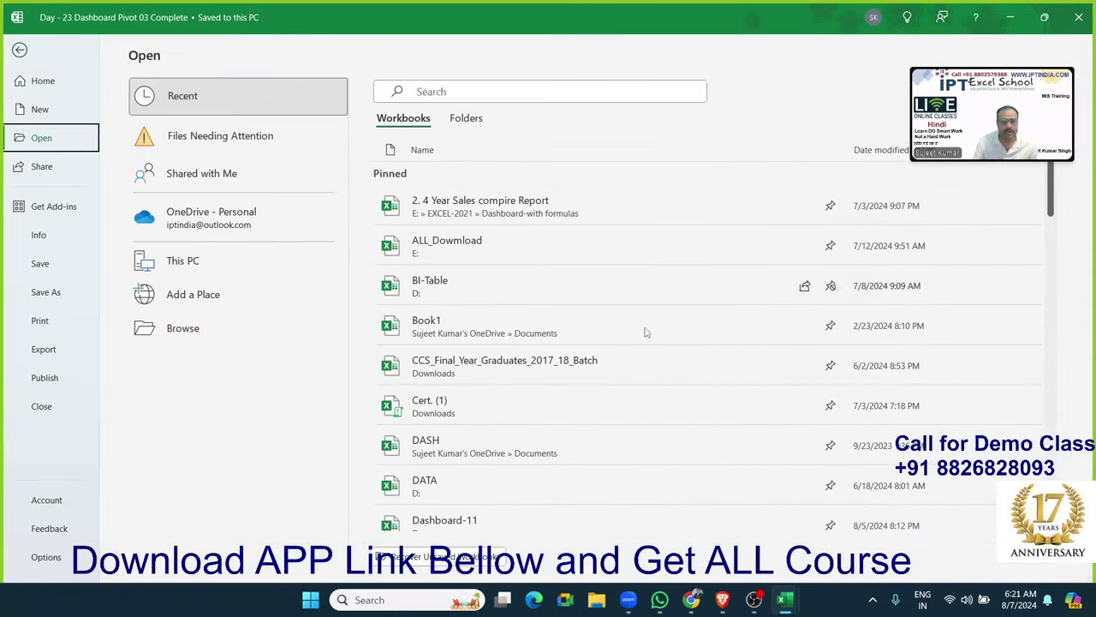
pyautogui.scroll(-3, 648, 404)
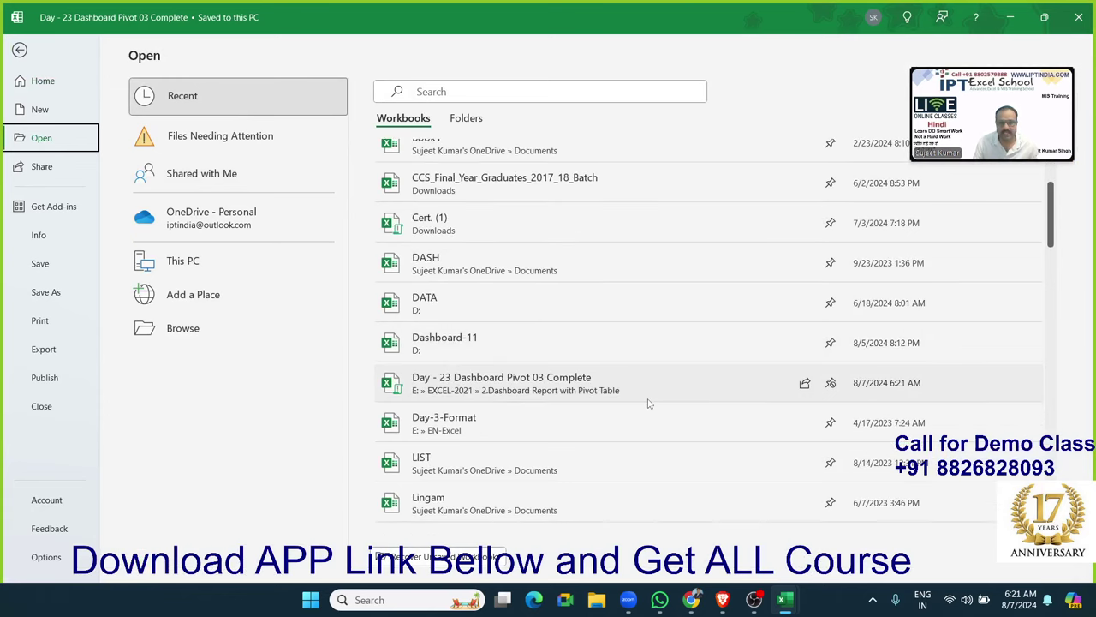
pyautogui.click(570, 367)
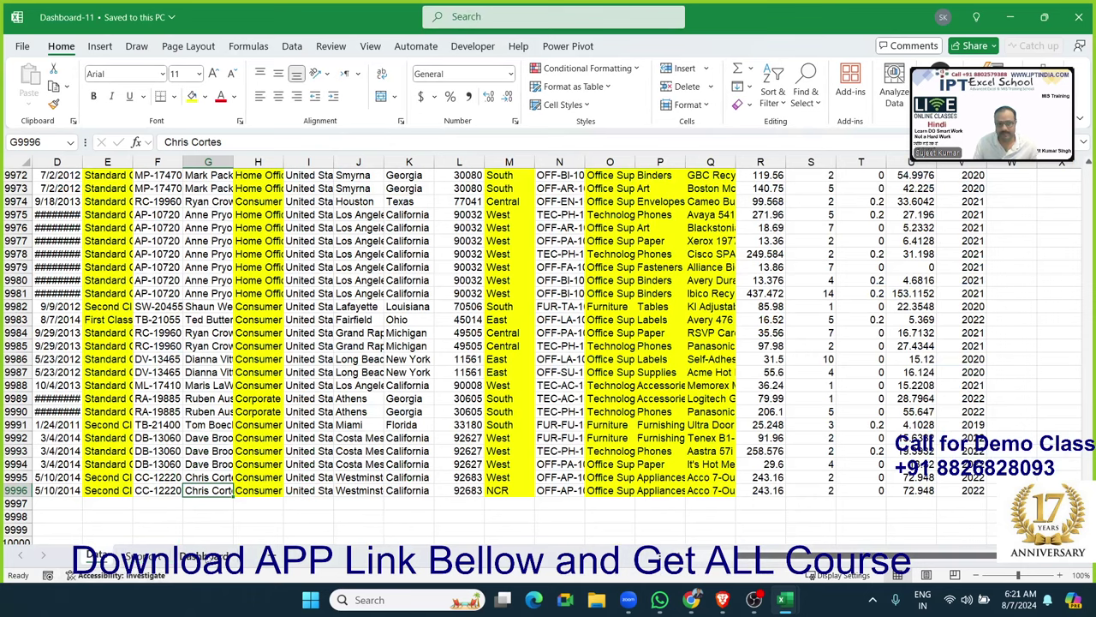
# Show Dashboard-11's Dashboard sheet and scroll through it
pyautogui.click(204, 555)
pyautogui.scroll(-3, 418, 473)
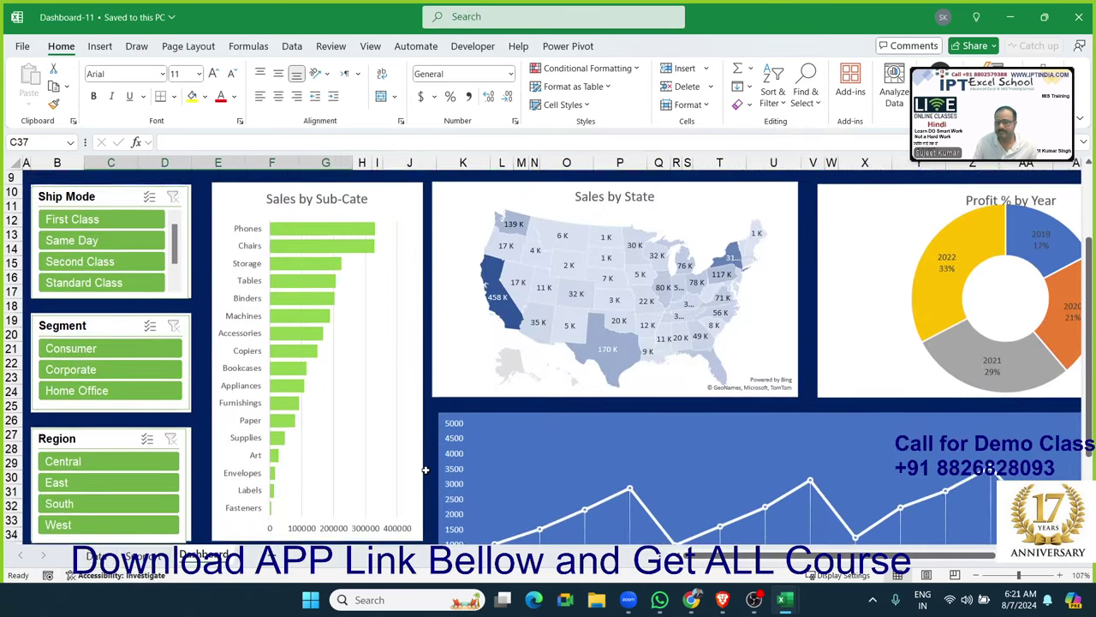
pyautogui.scroll(-1, 424, 469)
pyautogui.scroll(4, 432, 478)
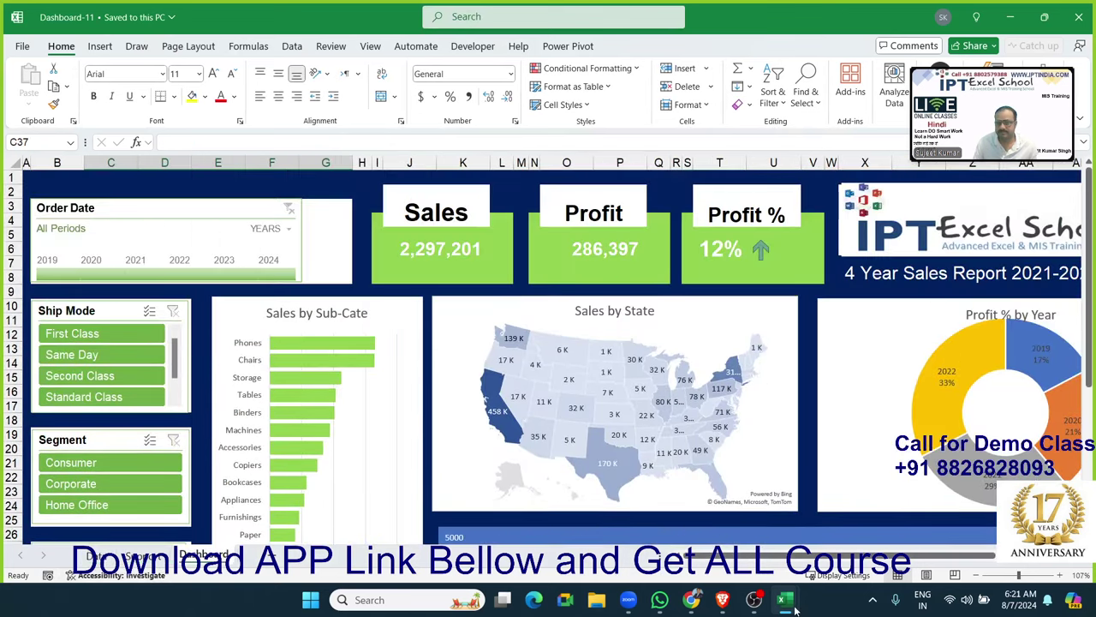
# Switch between the Day - 23 and Dashboard-11 workbooks, ending on Day - 23, and inspect its Numbers of Orders chart
pyautogui.moveTo(793, 603)
pyautogui.click(783, 567)
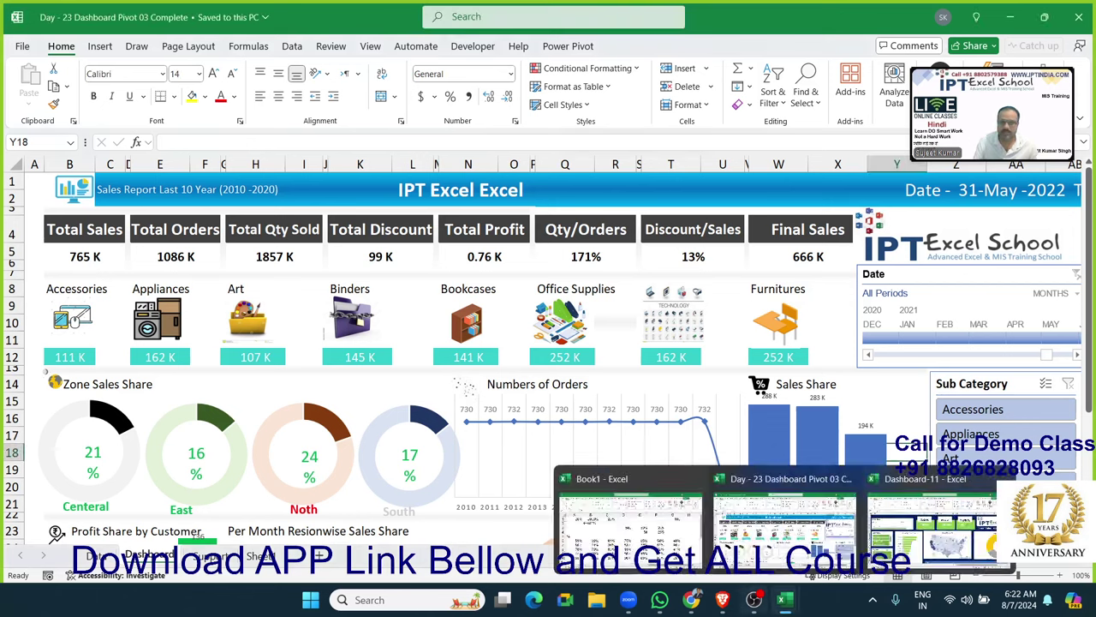
pyautogui.moveTo(782, 599)
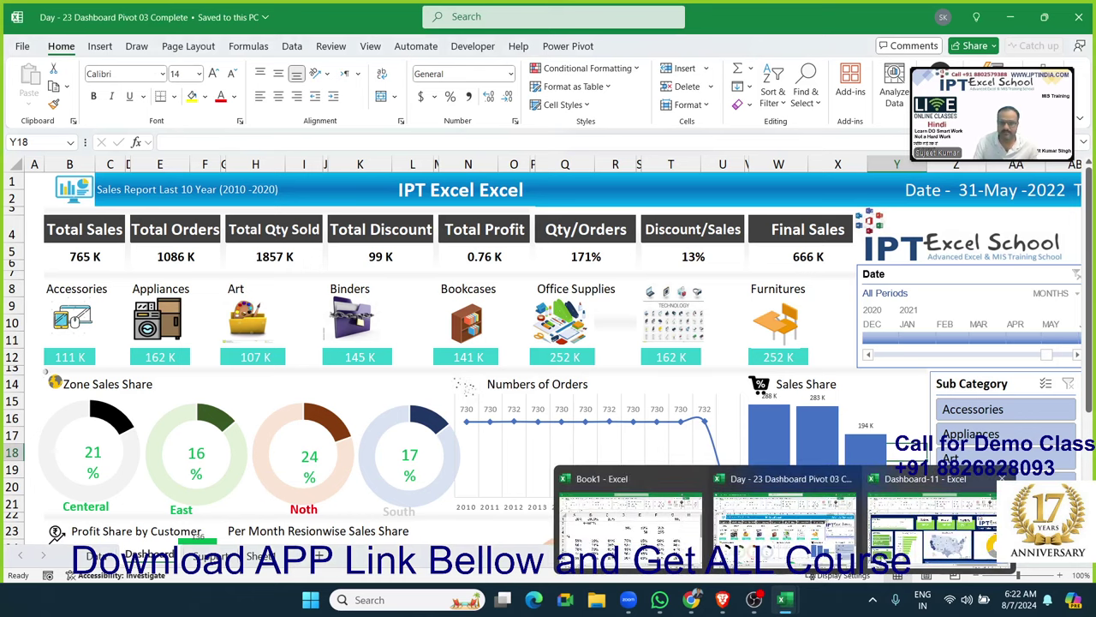
pyautogui.click(929, 523)
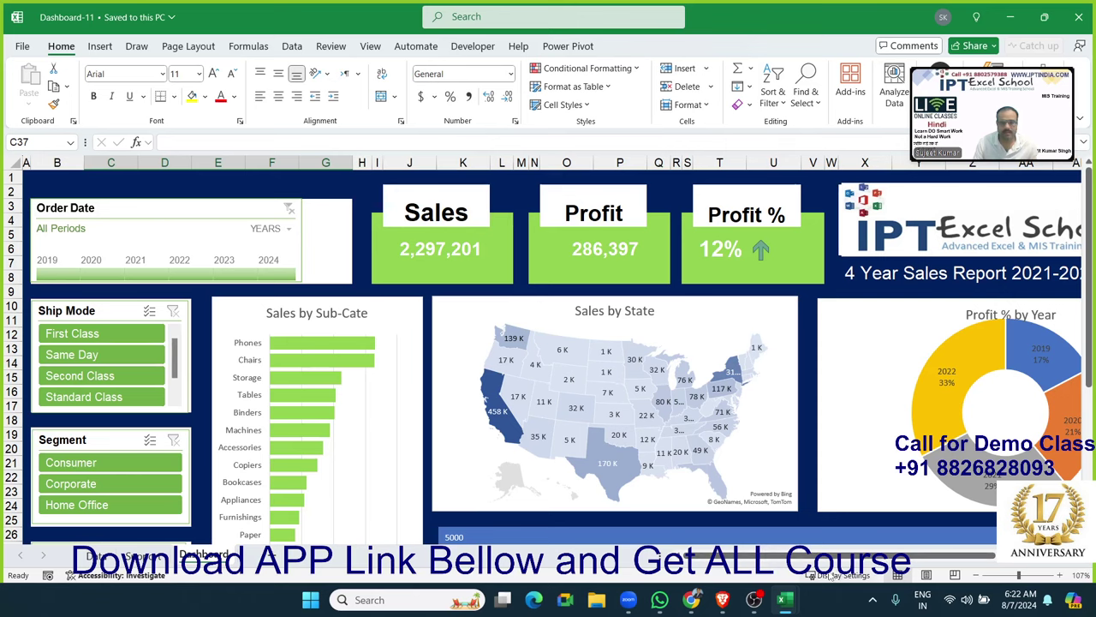
pyautogui.moveTo(783, 600)
pyautogui.click(785, 565)
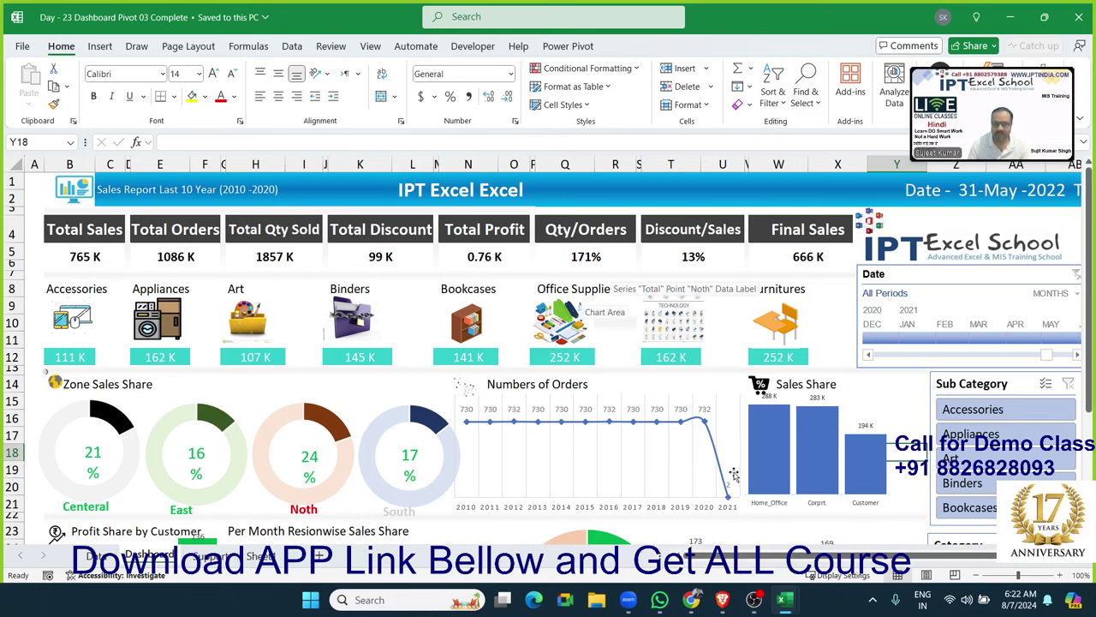
pyautogui.click(628, 485)
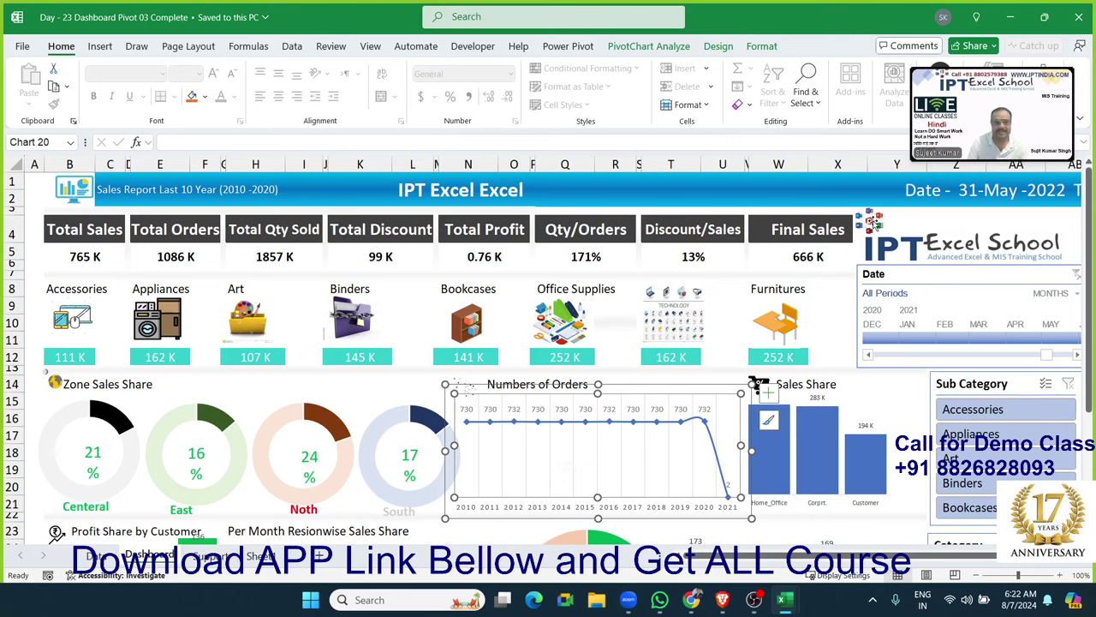
pyautogui.click(739, 196)
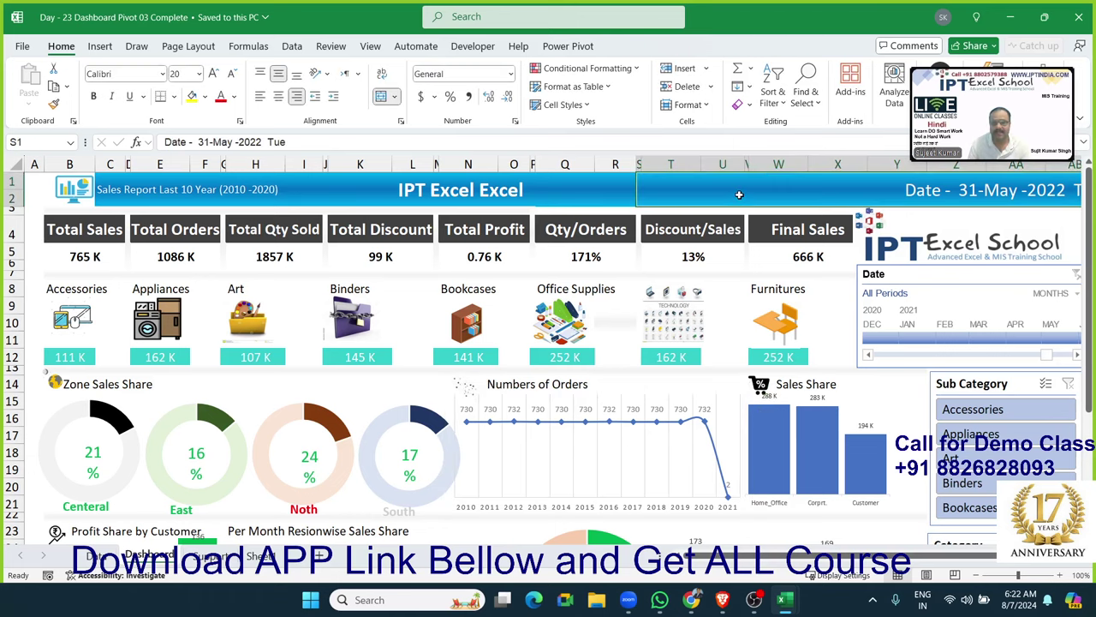
# Close the Day - 23 and Dashboard-11 workbooks, cancel closing unsaved Book1, and switch to WhatsApp
pyautogui.click(1078, 22)
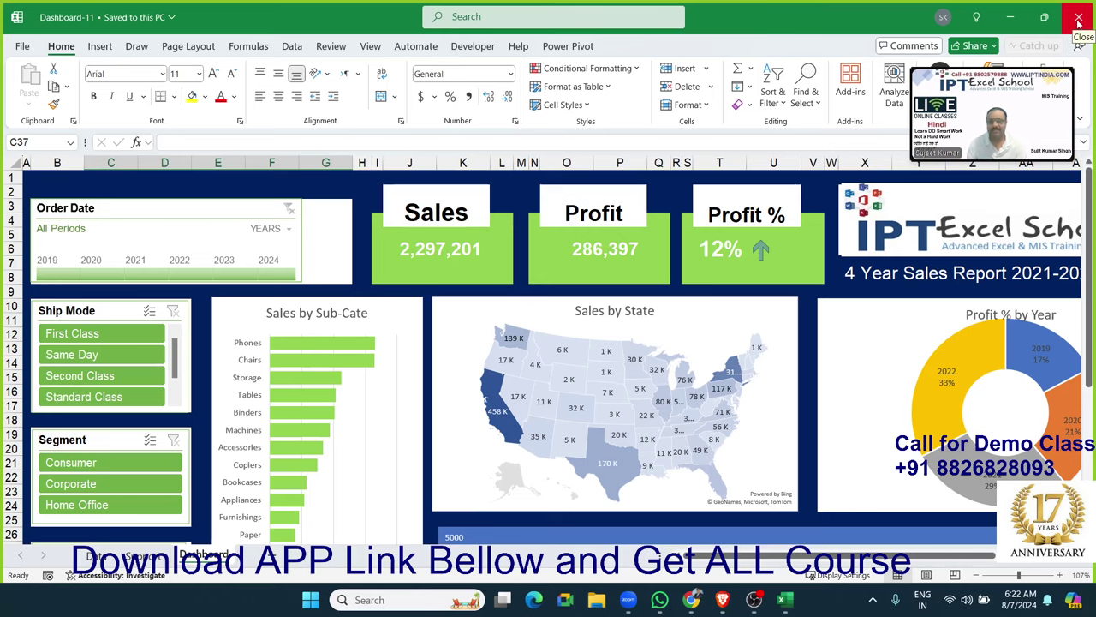
pyautogui.click(1079, 23)
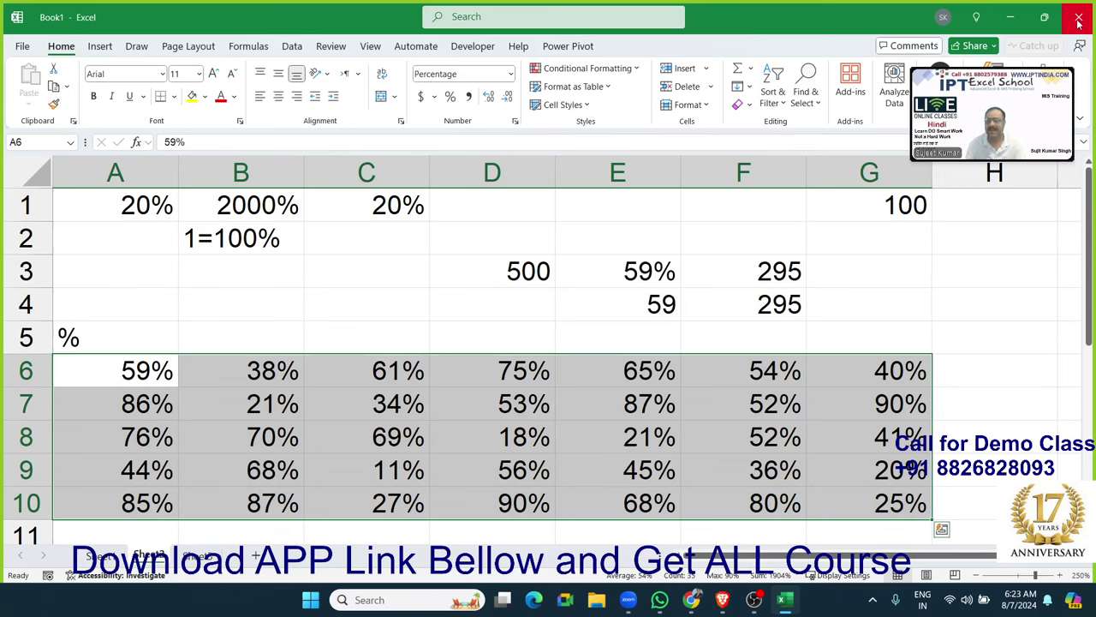
pyautogui.click(1078, 19)
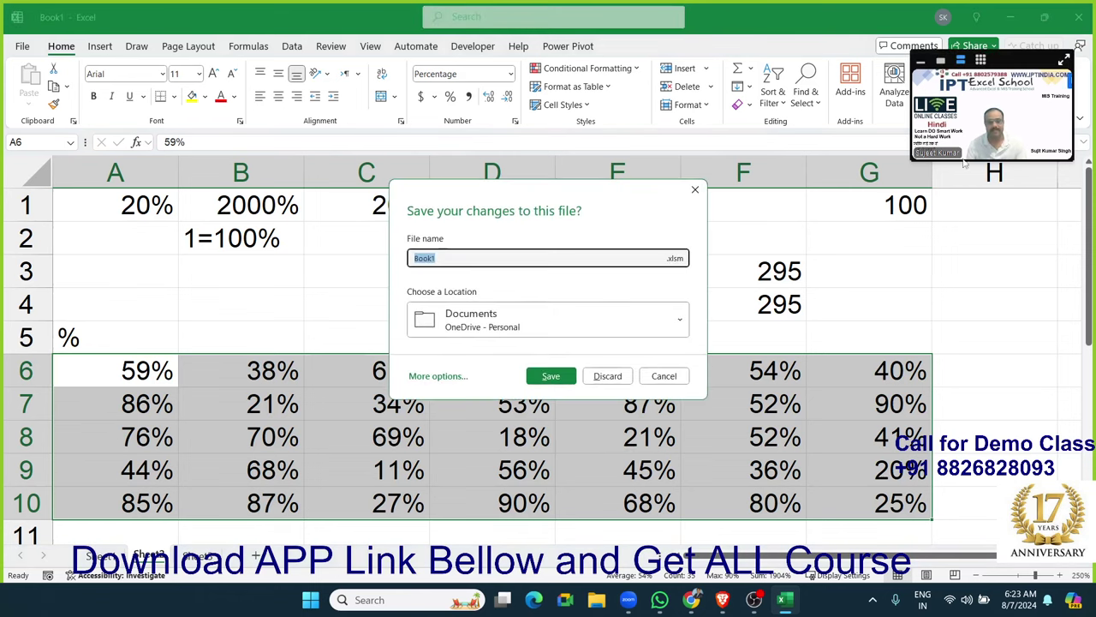
pyautogui.click(664, 375)
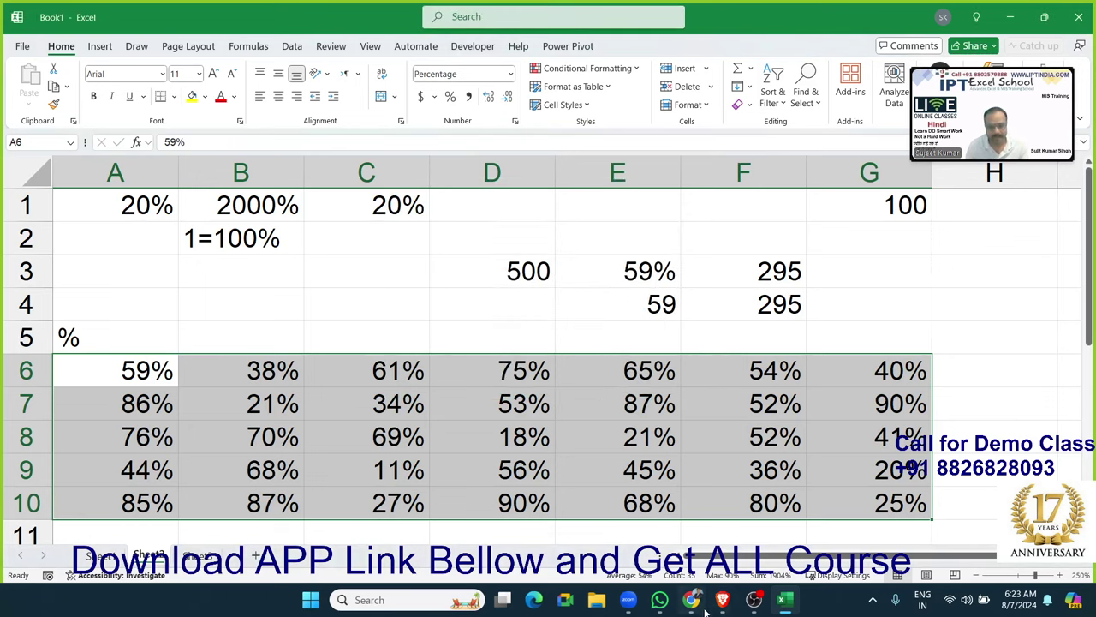
pyautogui.click(660, 601)
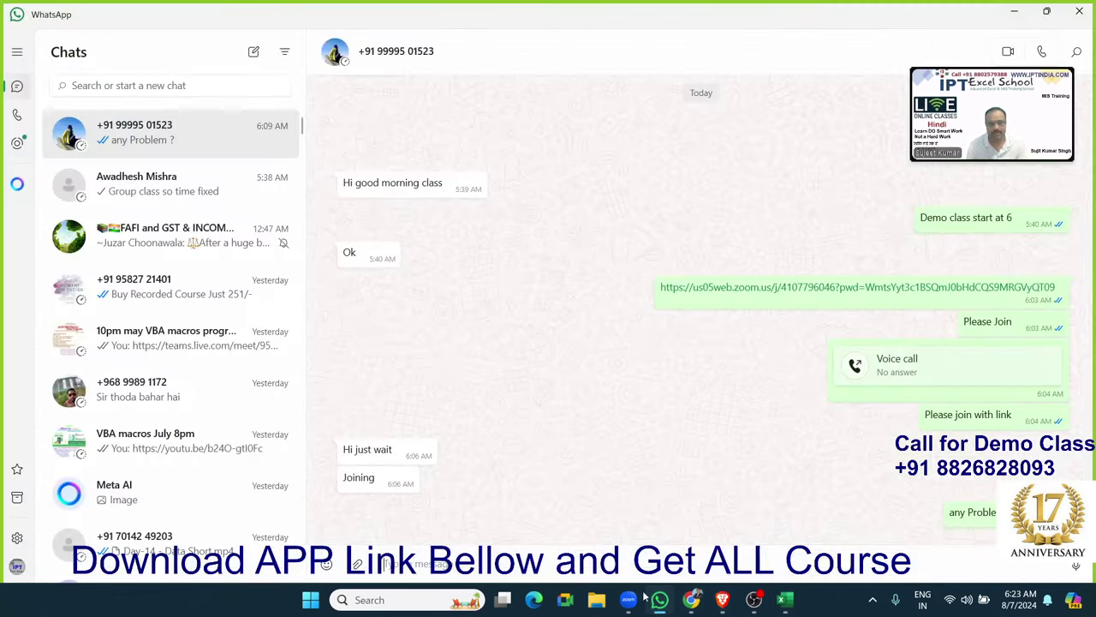
# Scroll up the chat to the shared brochure PDFs and maximize the Acrobat window showing them
pyautogui.scroll(5, 381, 360)
pyautogui.scroll(5, 381, 360)
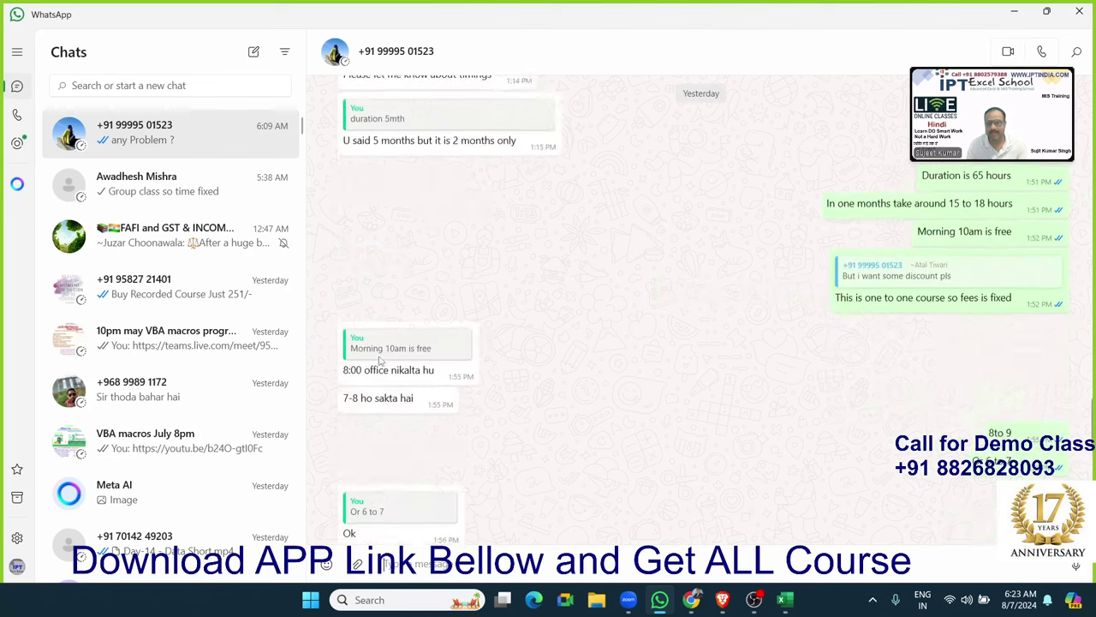
pyautogui.scroll(5, 381, 361)
pyautogui.scroll(5, 381, 360)
pyautogui.scroll(5, 381, 360)
pyautogui.scroll(5, 381, 360)
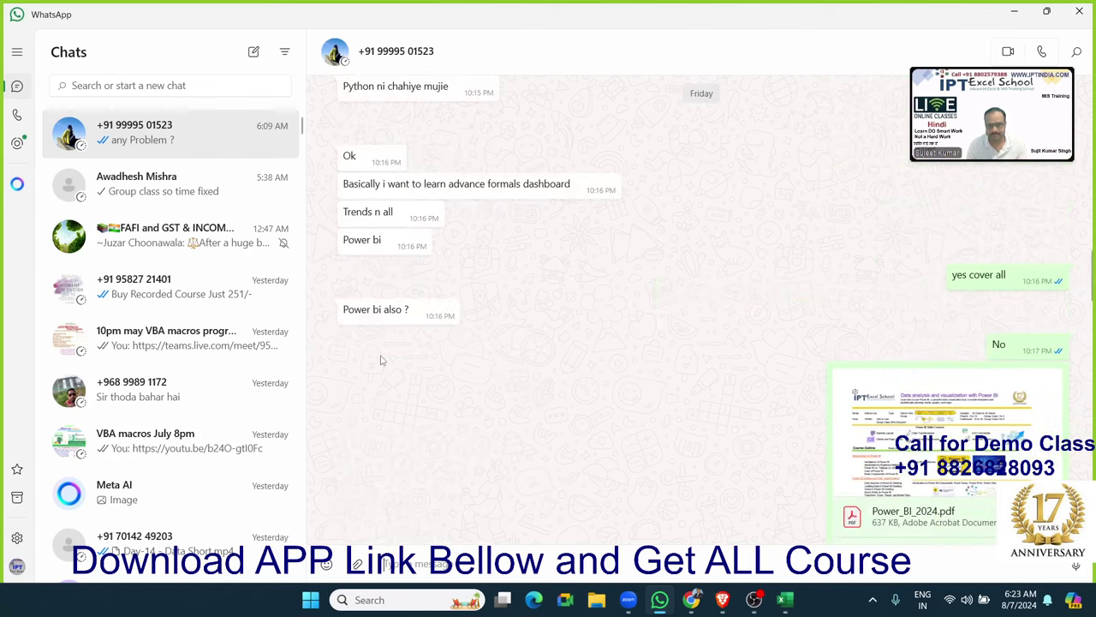
pyautogui.scroll(5, 381, 360)
pyautogui.scroll(5, 381, 360)
pyautogui.scroll(3, 381, 360)
pyautogui.scroll(2, 381, 361)
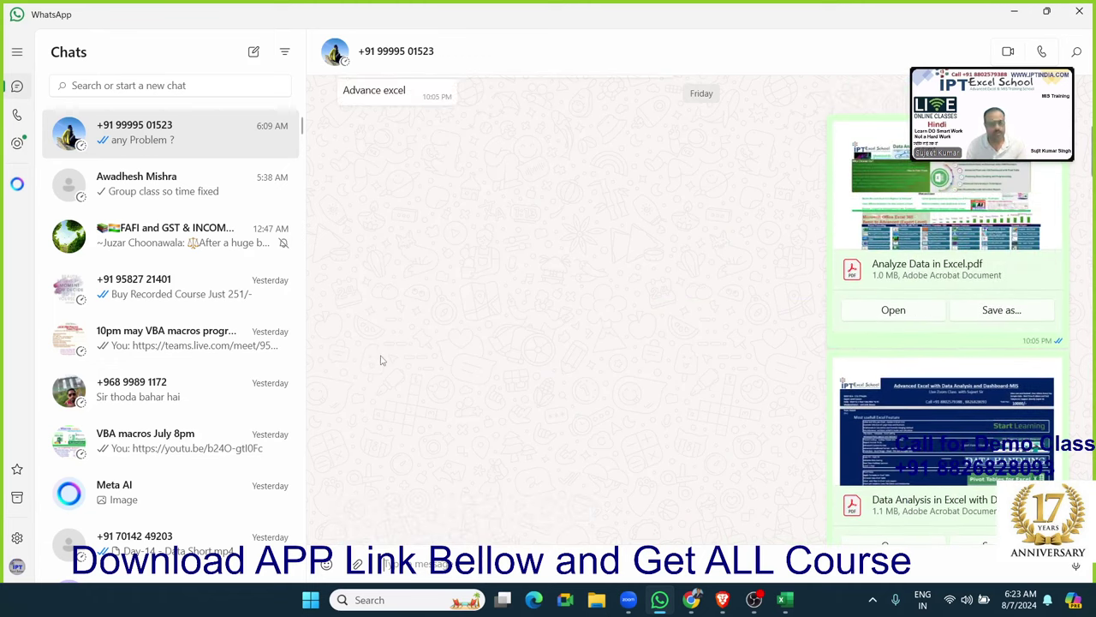
pyautogui.scroll(-2, 572, 375)
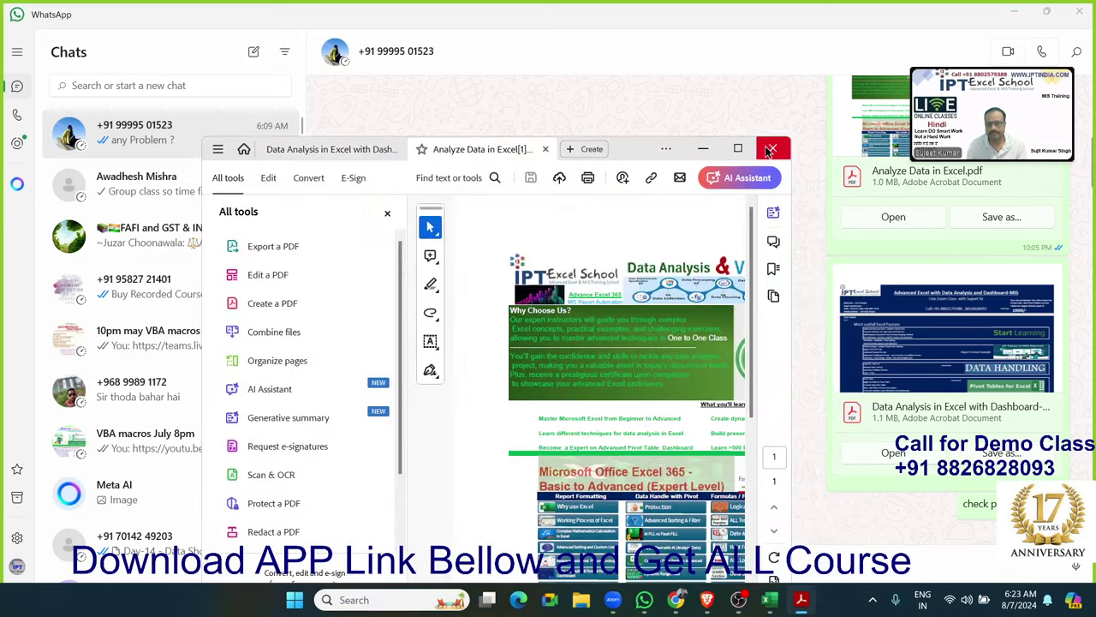
pyautogui.click(738, 151)
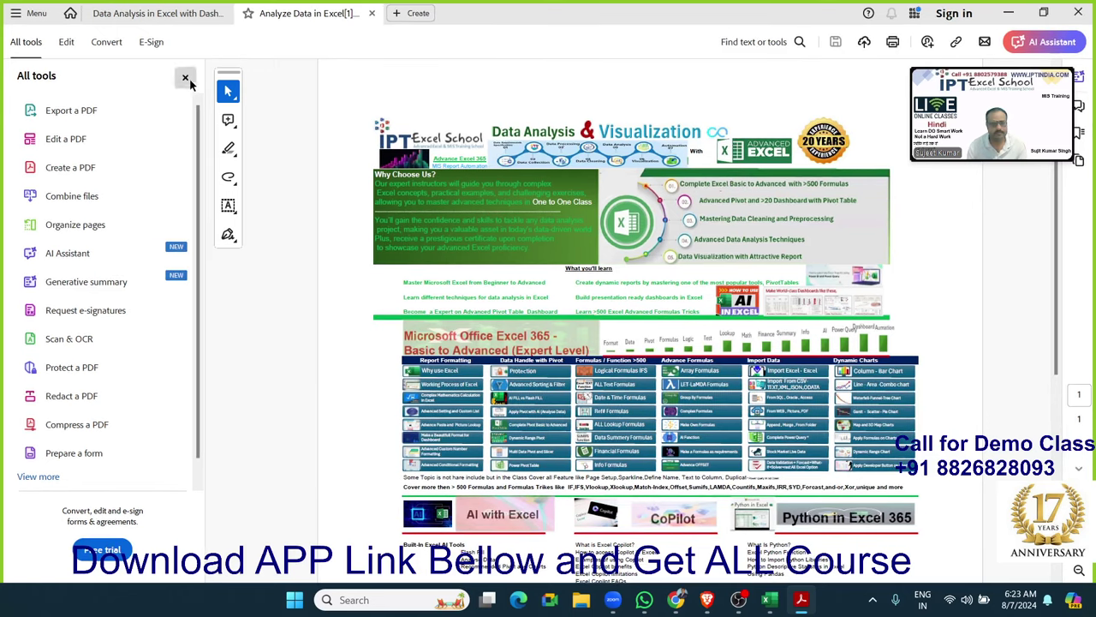
# Hide the tools pane and switch to the course-topics brochure, selecting its title line
pyautogui.click(185, 78)
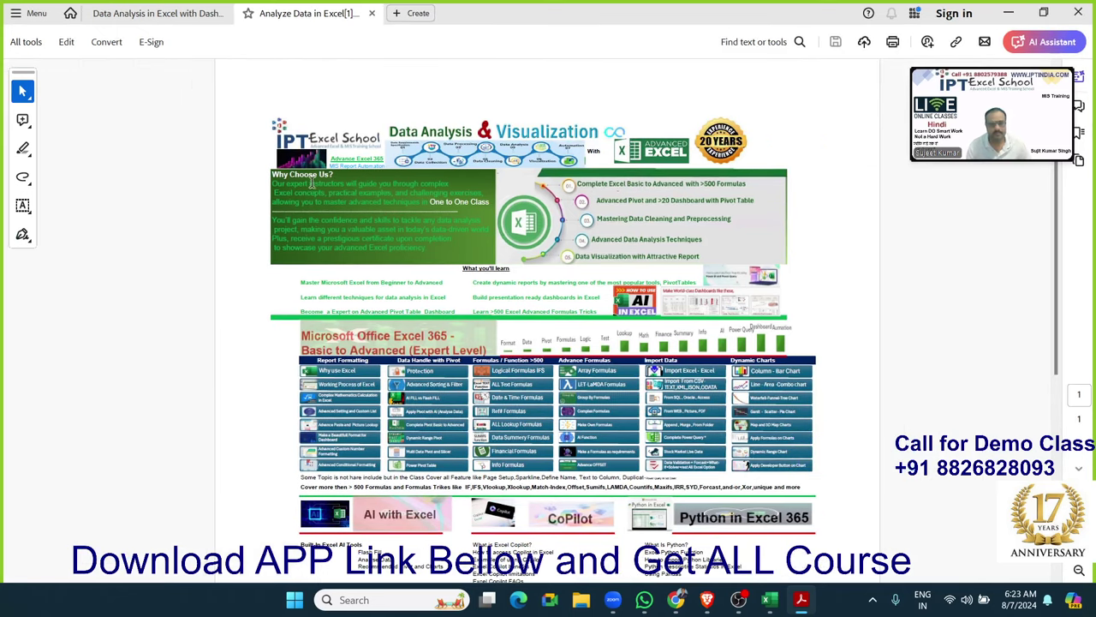
pyautogui.scroll(5, 313, 183)
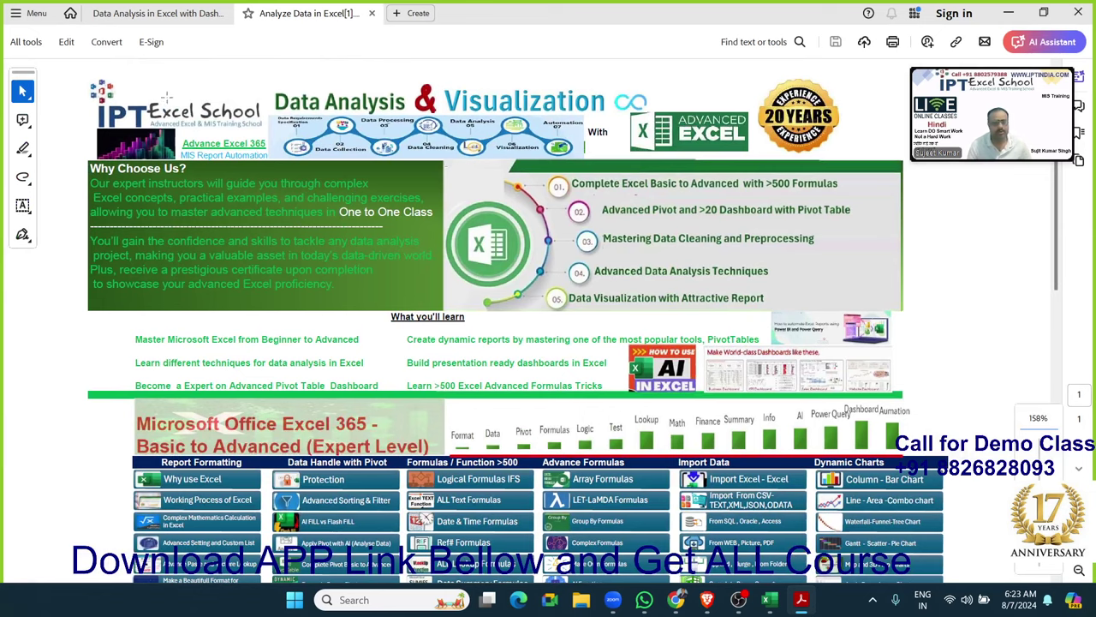
pyautogui.click(163, 19)
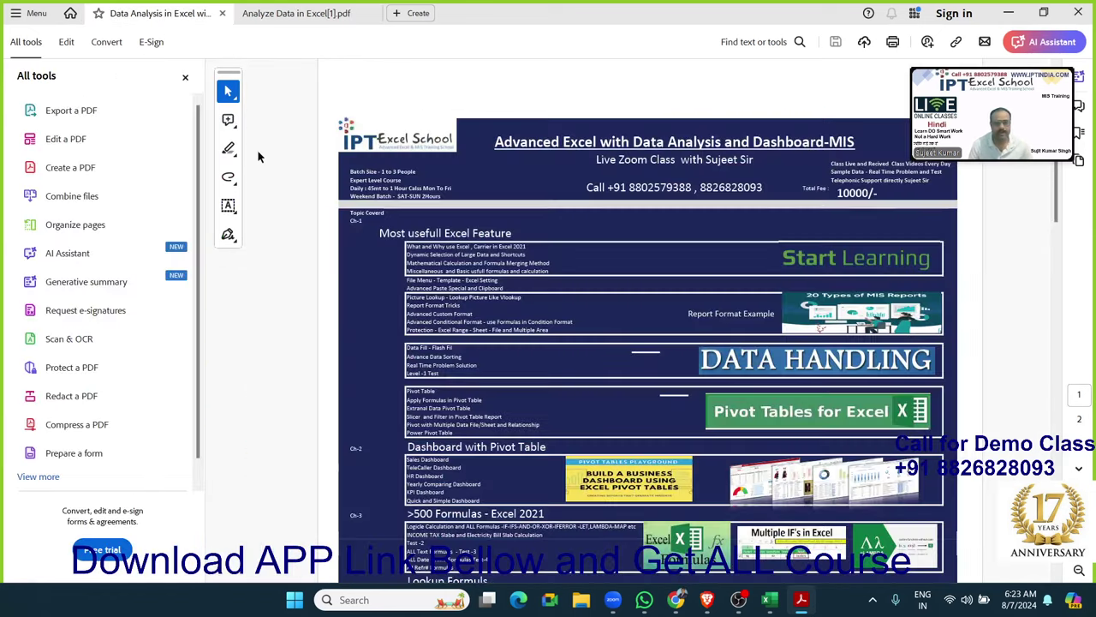
pyautogui.click(185, 78)
pyautogui.scroll(2, 283, 206)
pyautogui.scroll(2, 282, 205)
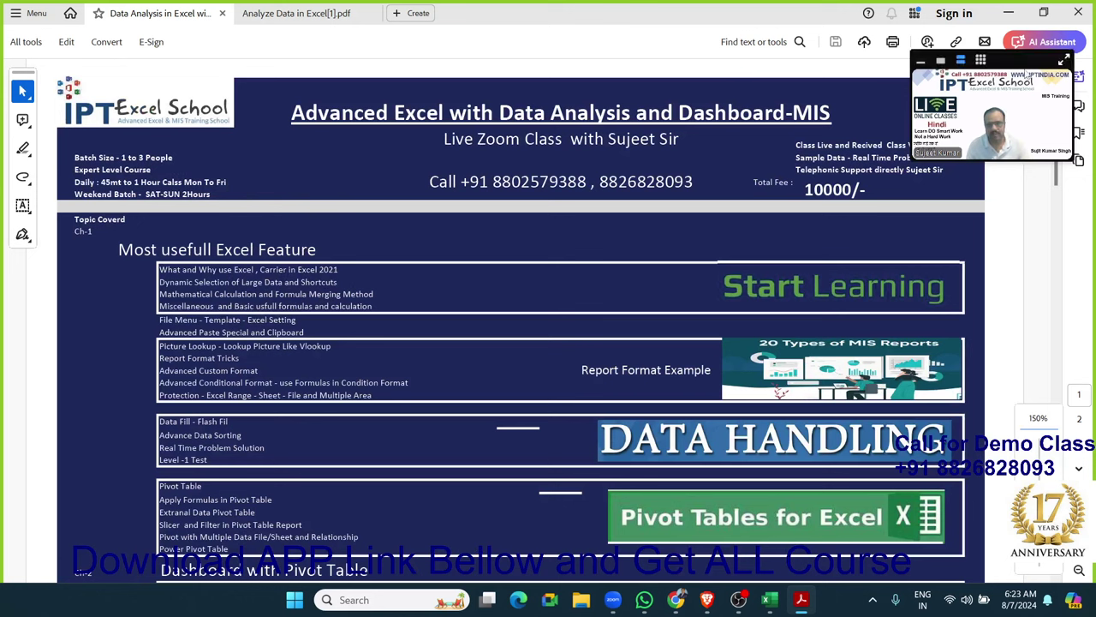
pyautogui.moveTo(961, 153); pyautogui.dragTo(978, 113)
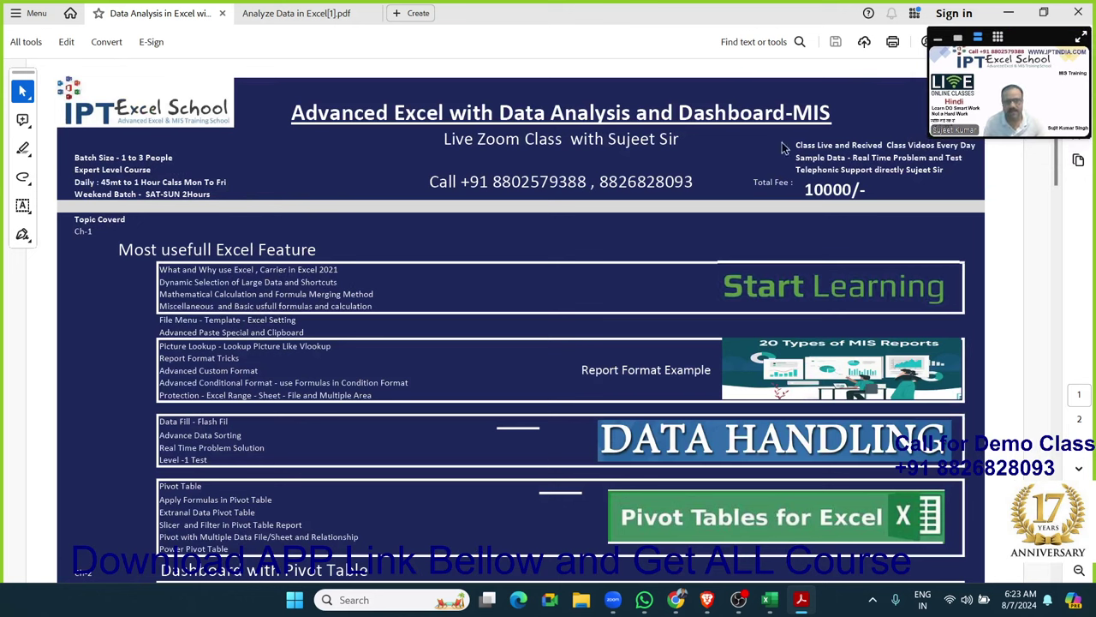
pyautogui.tripleClick(786, 113)
pyautogui.click(624, 157)
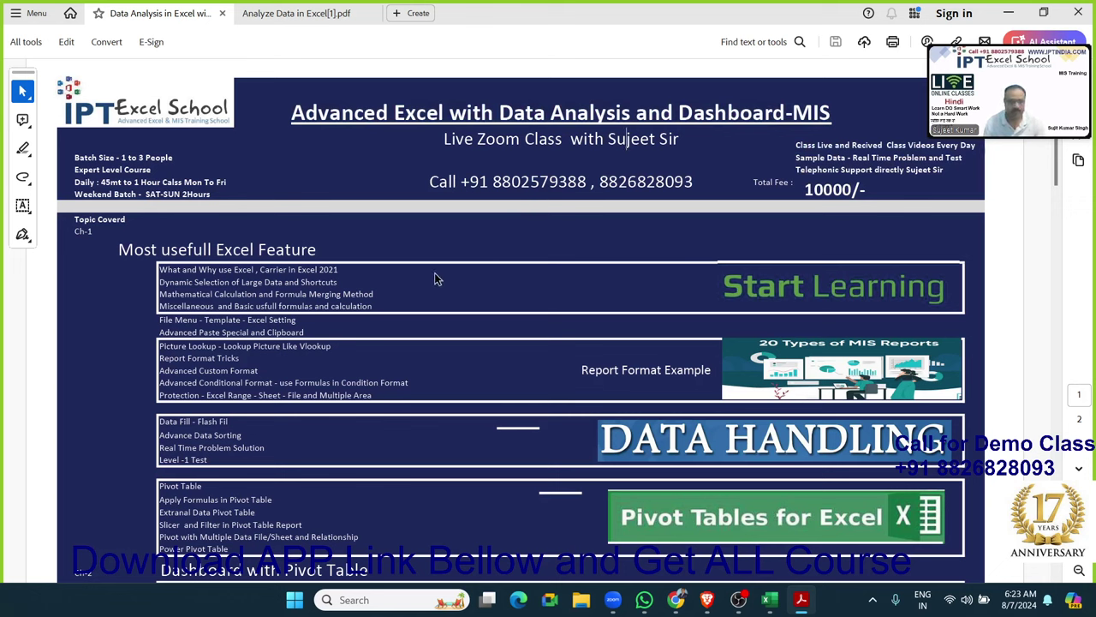
# Scroll down the brochure and select the five Dashboard with Formulas topics
pyautogui.scroll(-1, 434, 279)
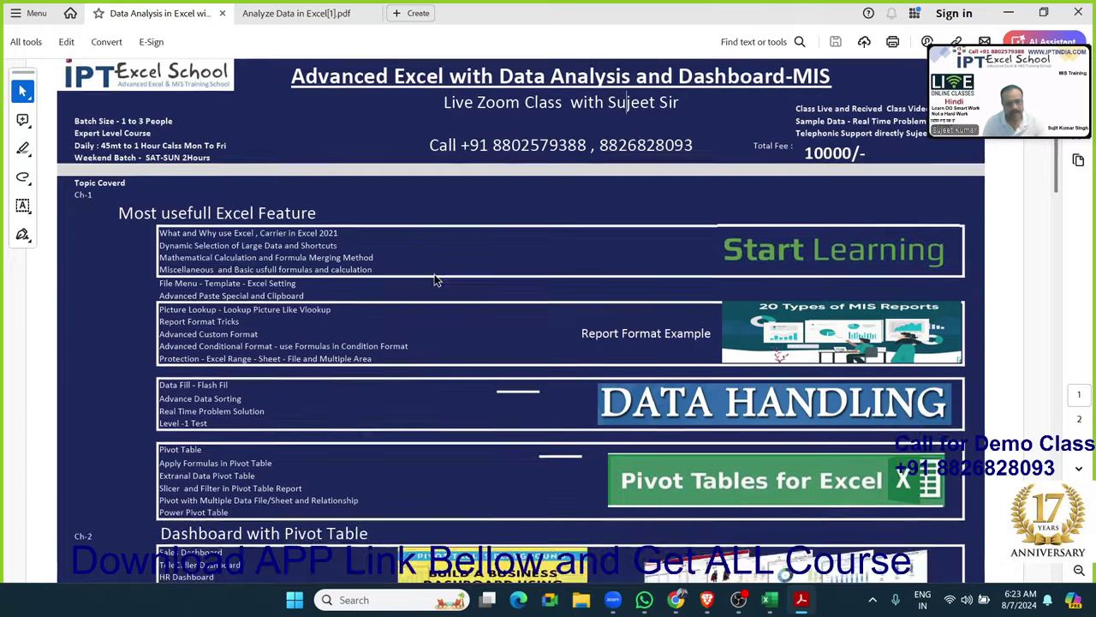
pyautogui.scroll(-3, 429, 281)
pyautogui.scroll(-2, 422, 283)
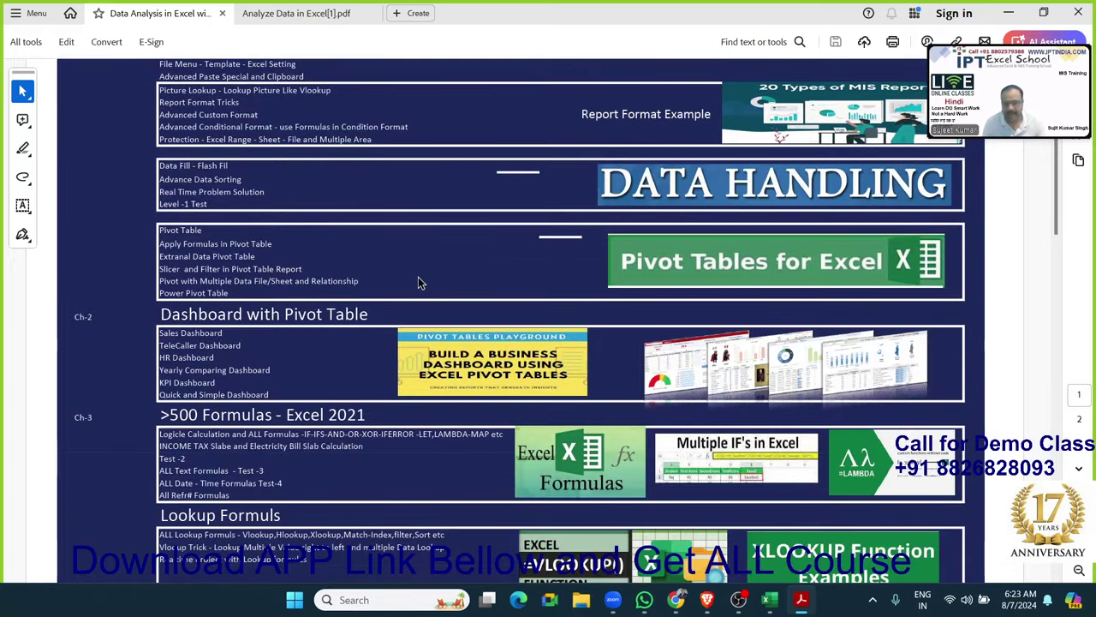
pyautogui.scroll(-3, 665, 340)
pyautogui.scroll(-2, 665, 339)
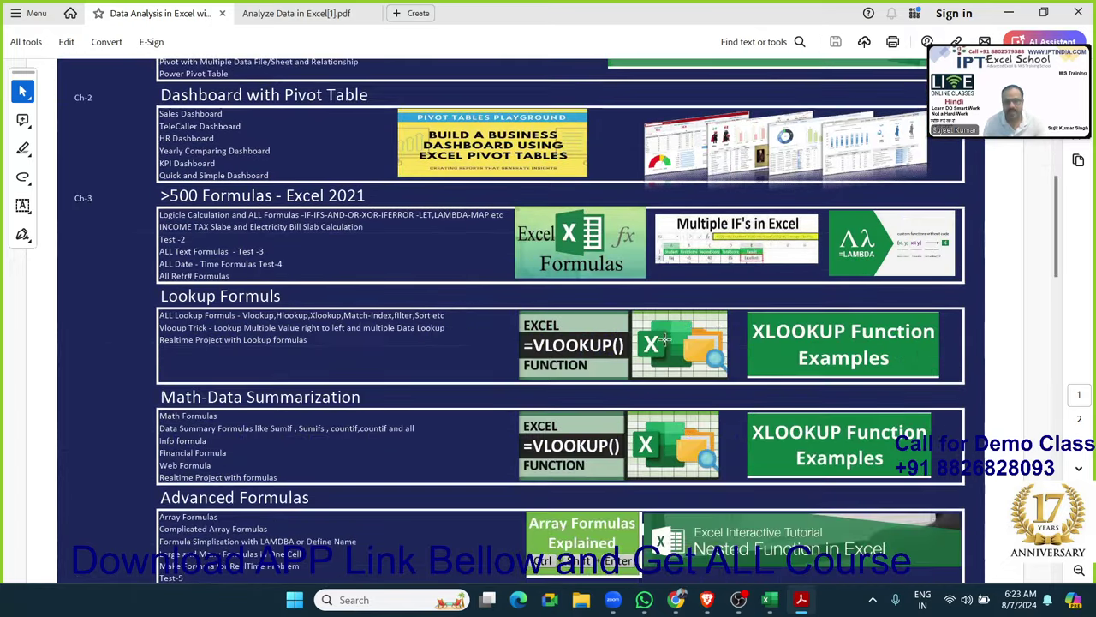
pyautogui.scroll(-4, 664, 339)
pyautogui.scroll(-4, 665, 339)
pyautogui.scroll(-3, 664, 338)
pyautogui.scroll(-4, 666, 341)
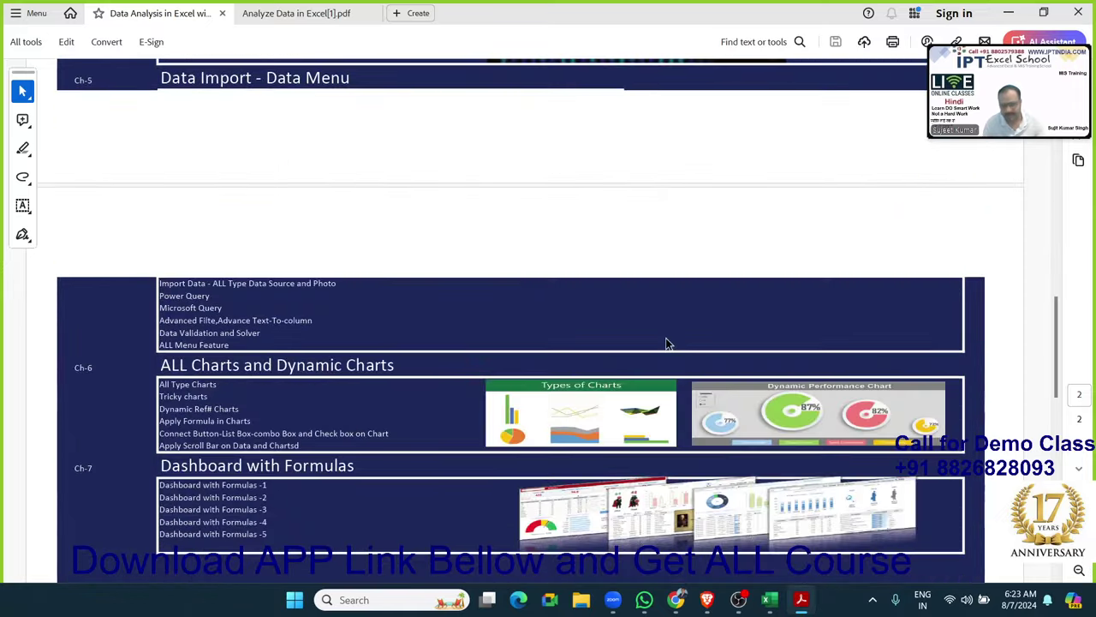
pyautogui.scroll(-2, 591, 342)
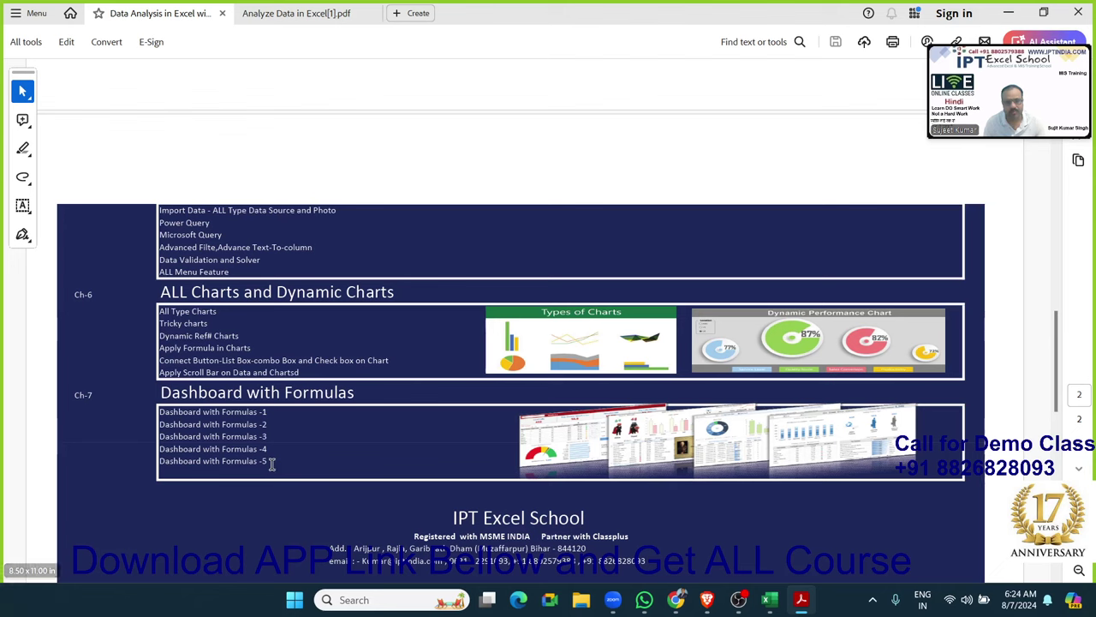
pyautogui.moveTo(270, 463); pyautogui.dragTo(173, 415)
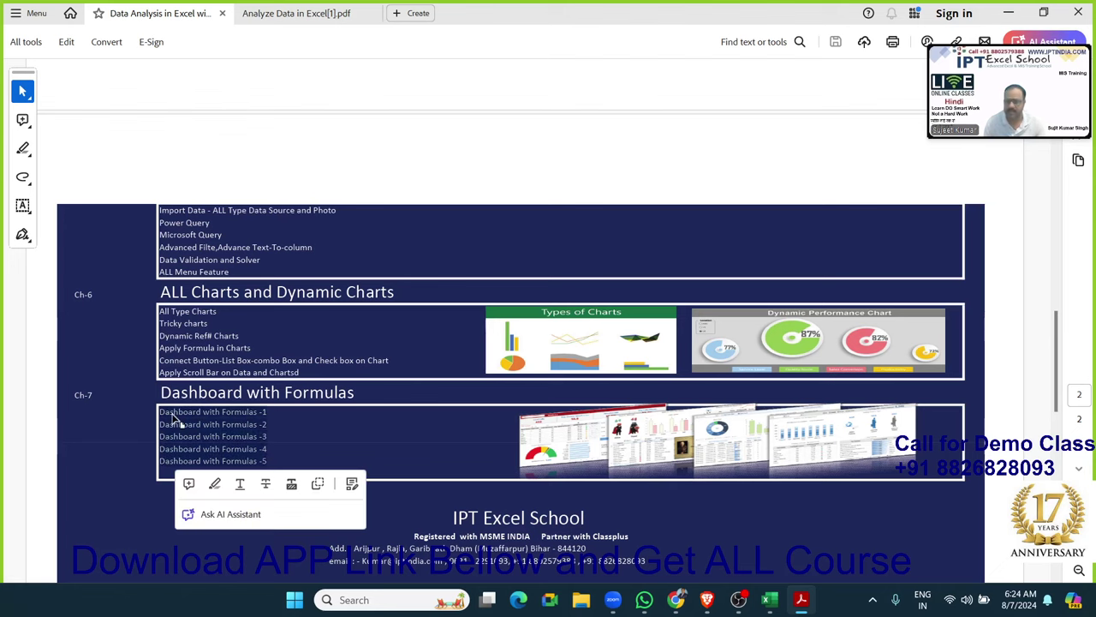
# Scroll back to the top and switch to the Analyze Data in Excel[1].pdf tab
pyautogui.scroll(4, 527, 434)
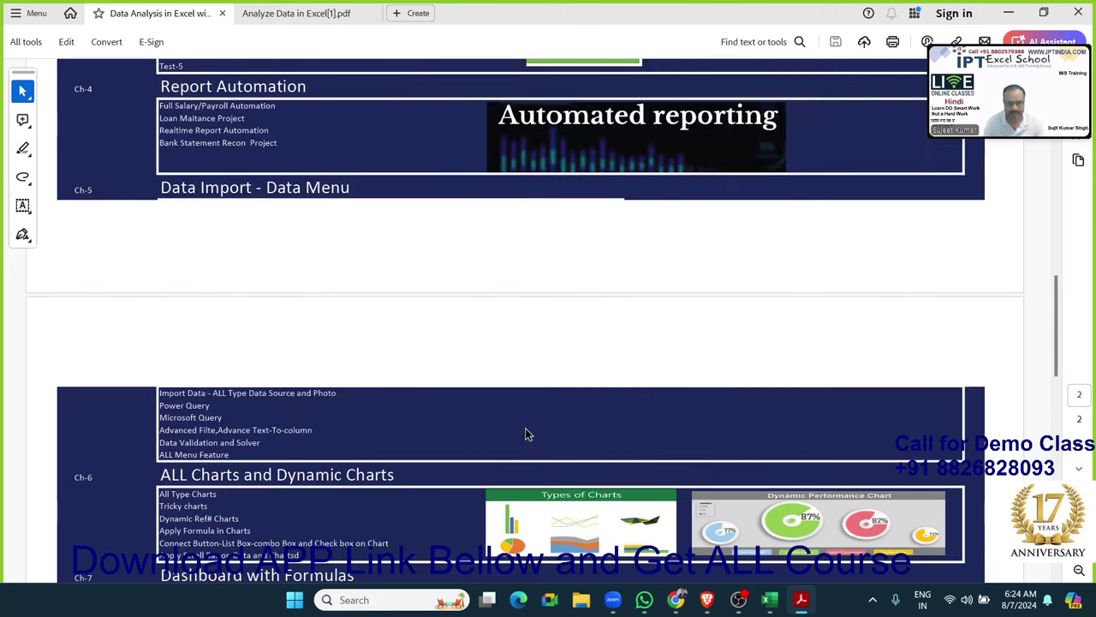
pyautogui.scroll(4, 527, 434)
pyautogui.scroll(1, 527, 434)
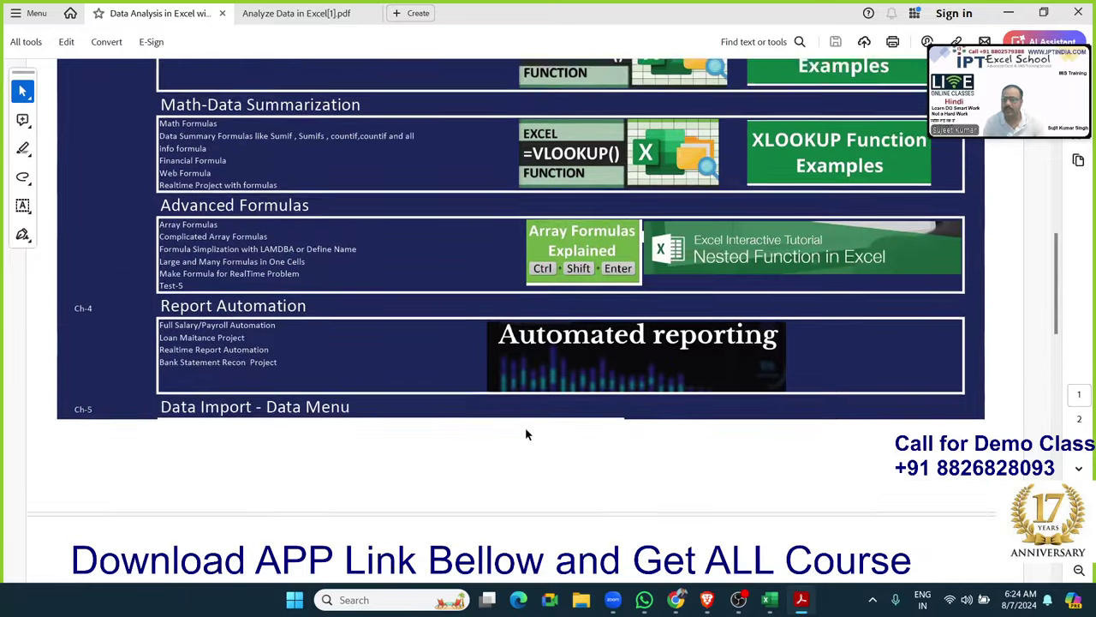
pyautogui.scroll(3, 527, 435)
pyautogui.scroll(2, 527, 434)
pyautogui.scroll(5, 526, 435)
pyautogui.scroll(3, 526, 434)
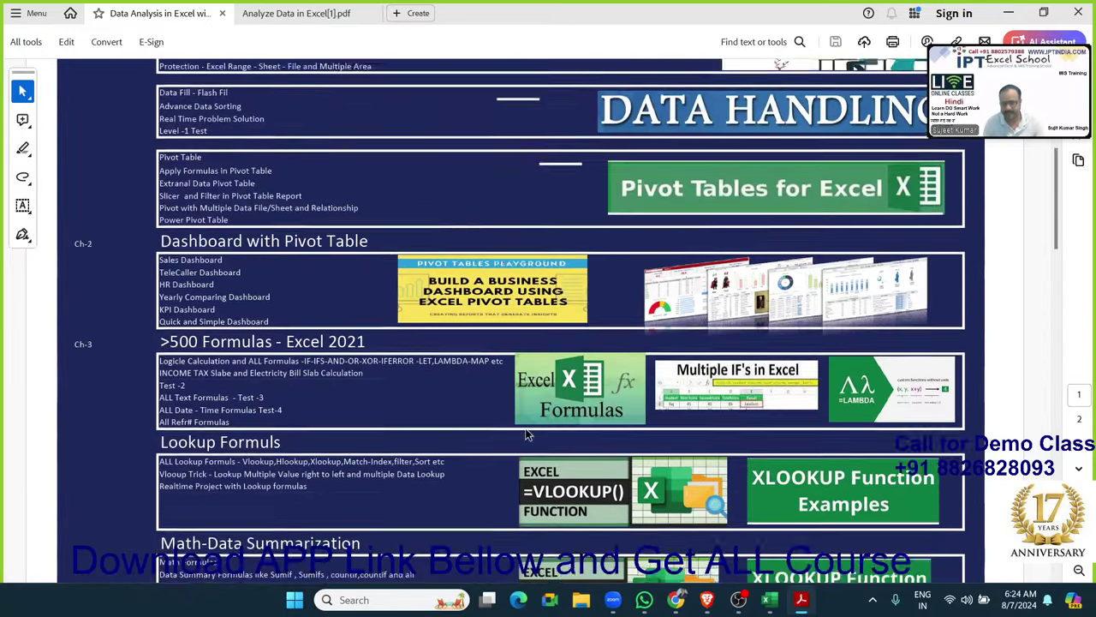
pyautogui.scroll(2, 527, 434)
pyautogui.click(305, 13)
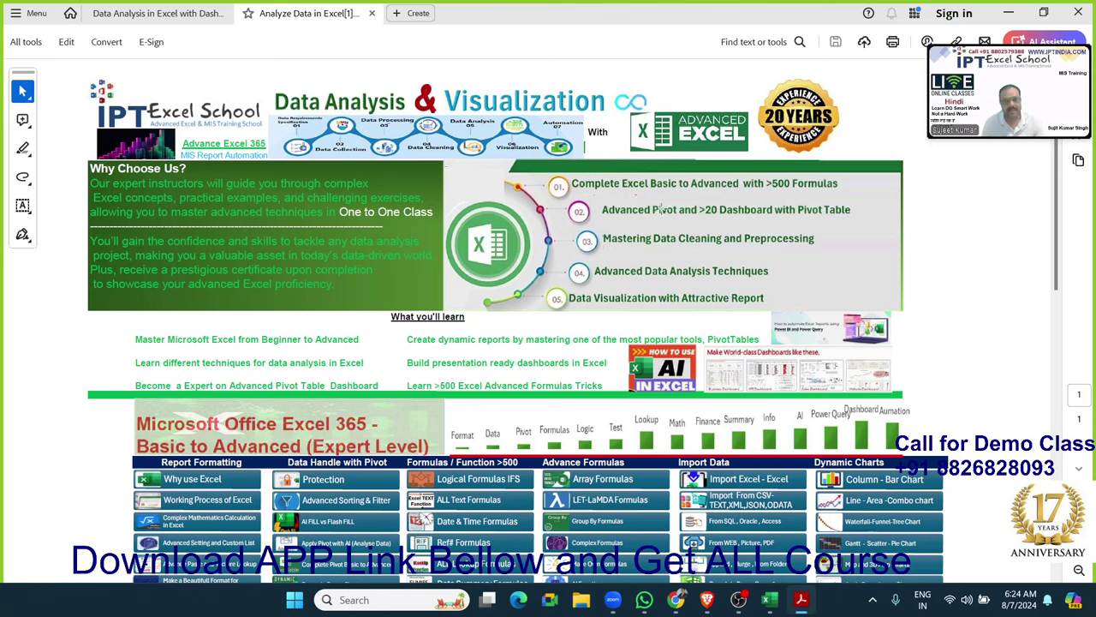
# Flip between the two brochure tabs and mark the Microsoft Office Excel 365 heading
pyautogui.click(167, 15)
pyautogui.click(278, 16)
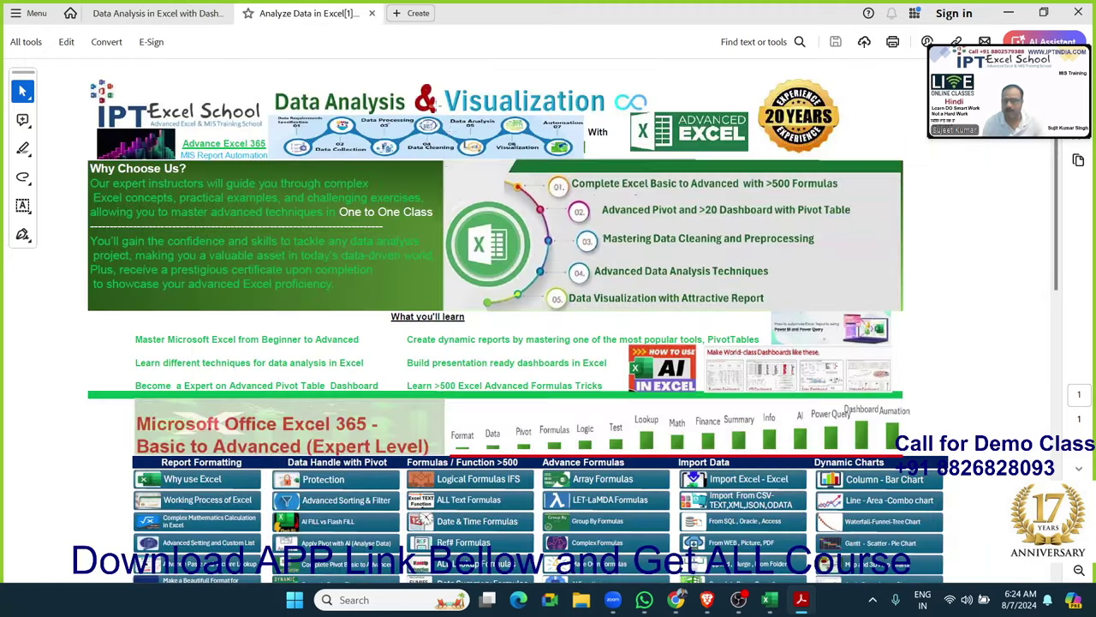
pyautogui.scroll(-1, 520, 199)
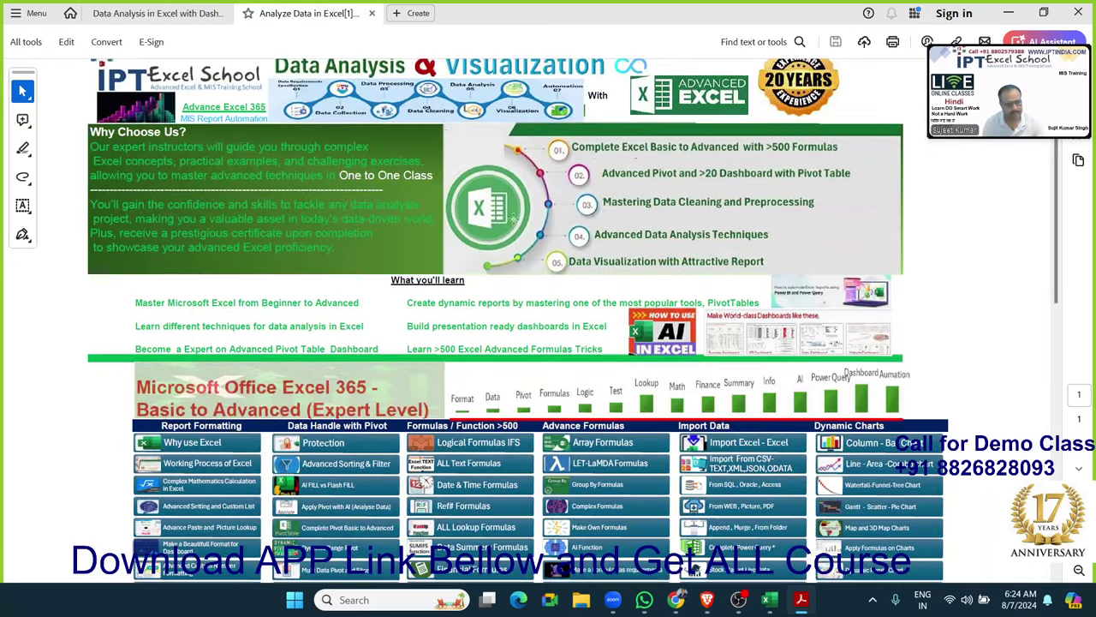
pyautogui.scroll(-2, 269, 349)
pyautogui.click(173, 318)
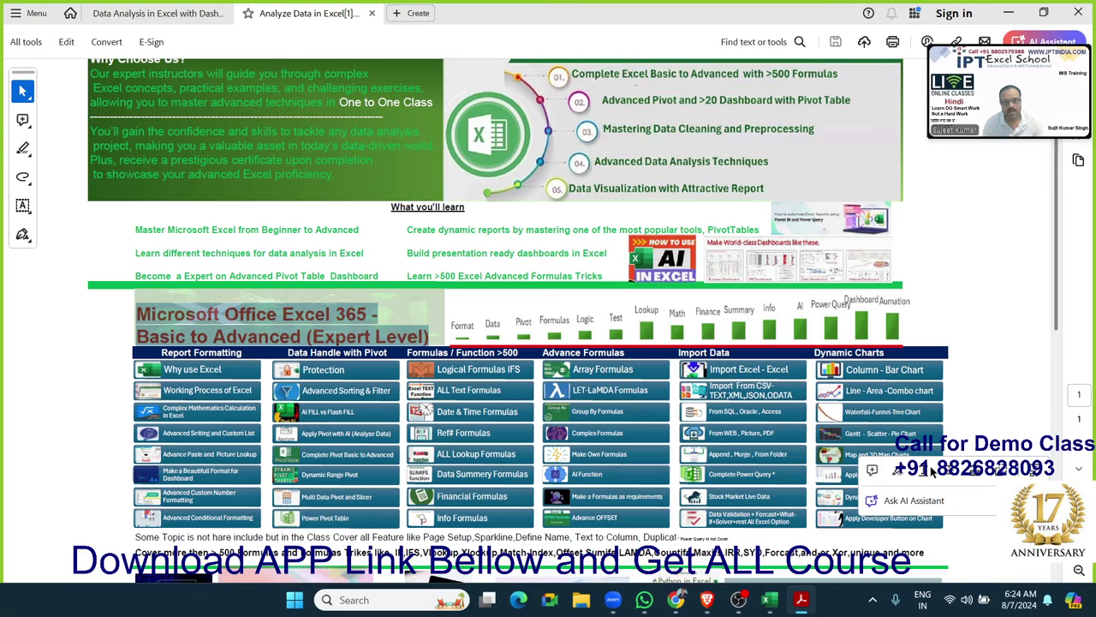
# Highlight the Complete Excel Basic to Advanced line, then the Advanced Pivot and >20 Dashboard line
pyautogui.scroll(2, 930, 467)
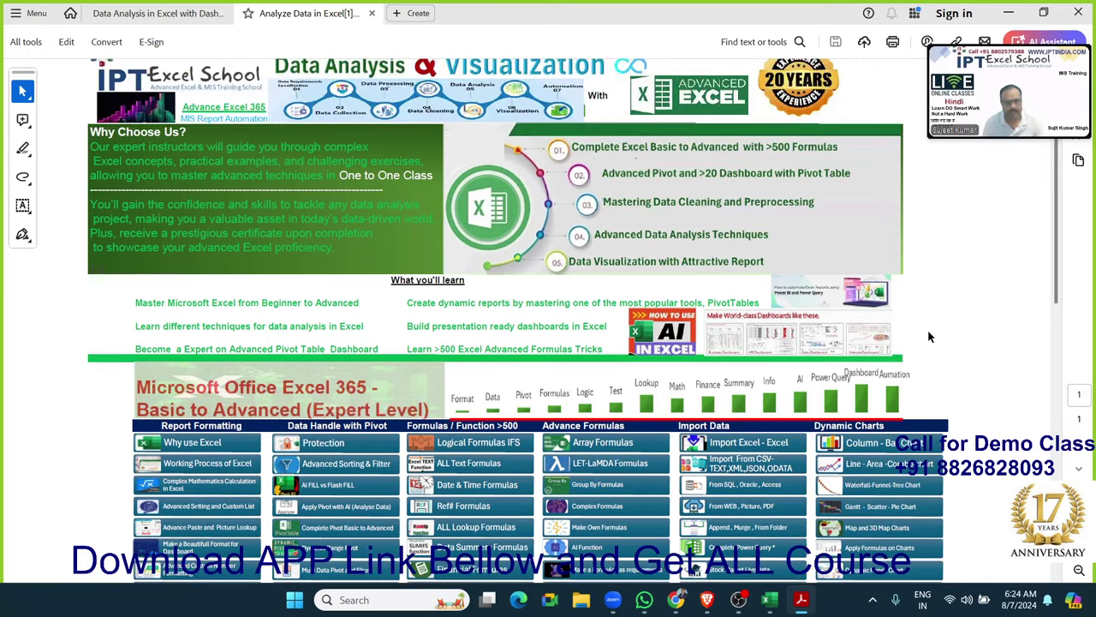
pyautogui.scroll(1, 930, 337)
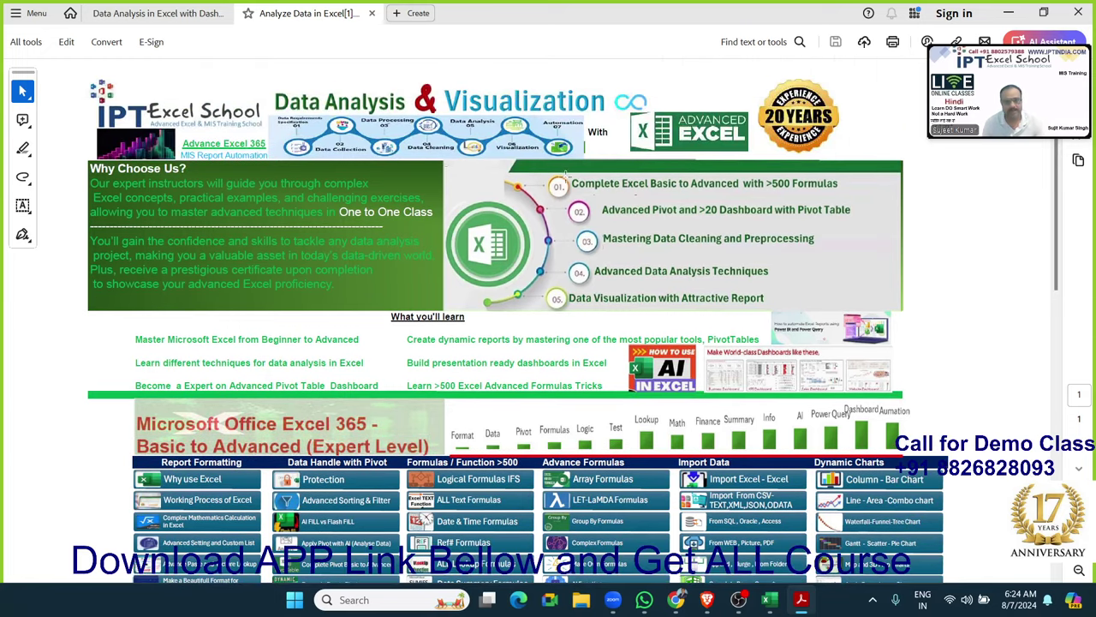
pyautogui.moveTo(569, 181); pyautogui.dragTo(844, 196)
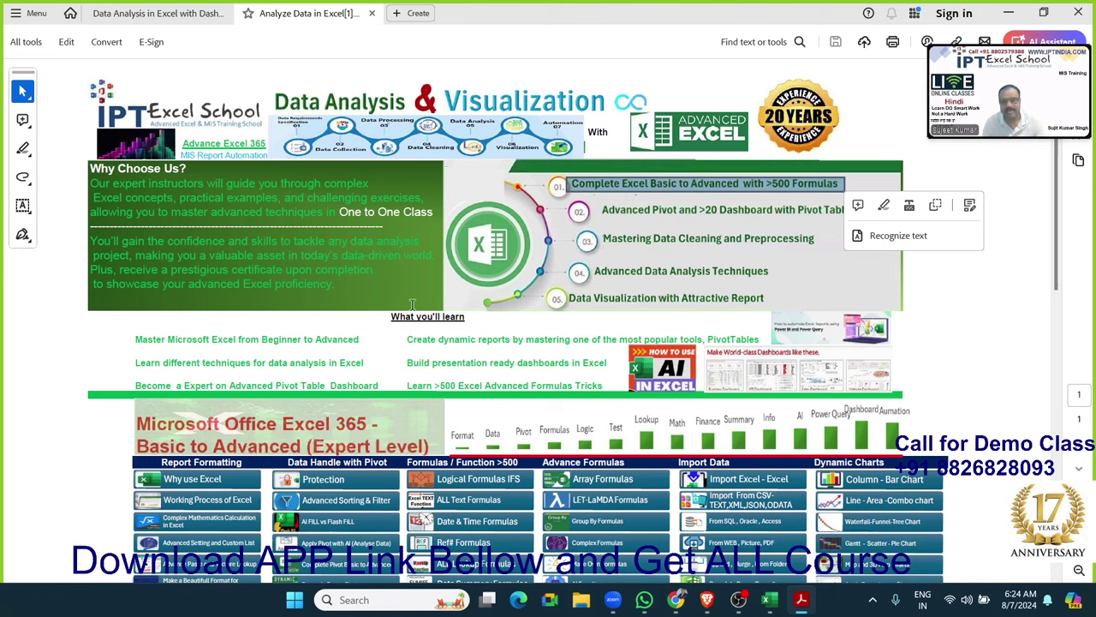
pyautogui.click(700, 274)
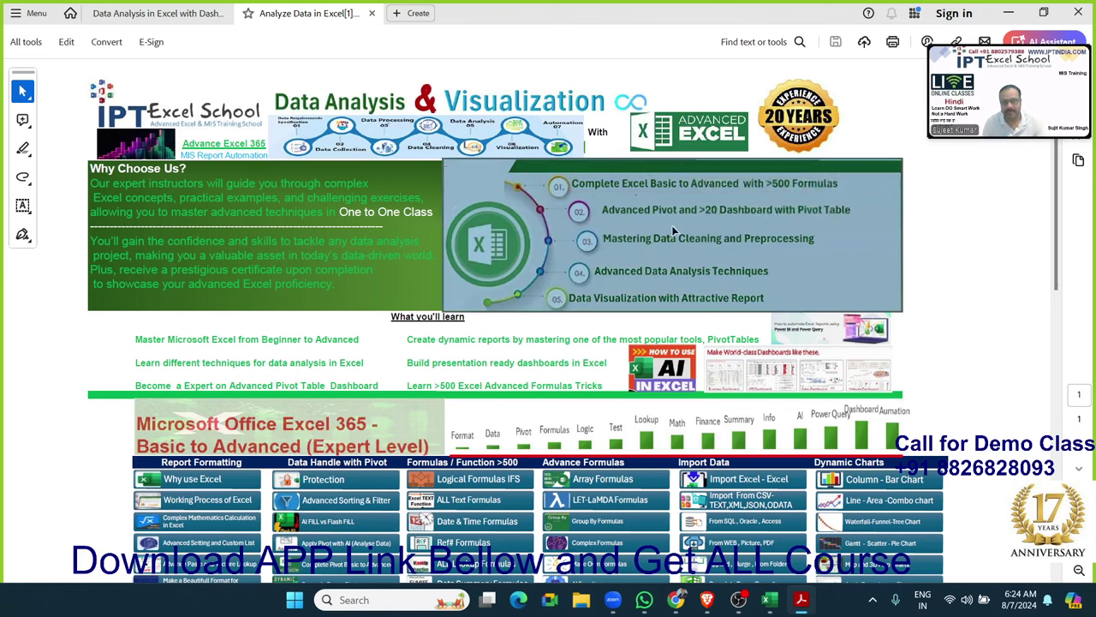
pyautogui.moveTo(601, 200); pyautogui.dragTo(717, 217)
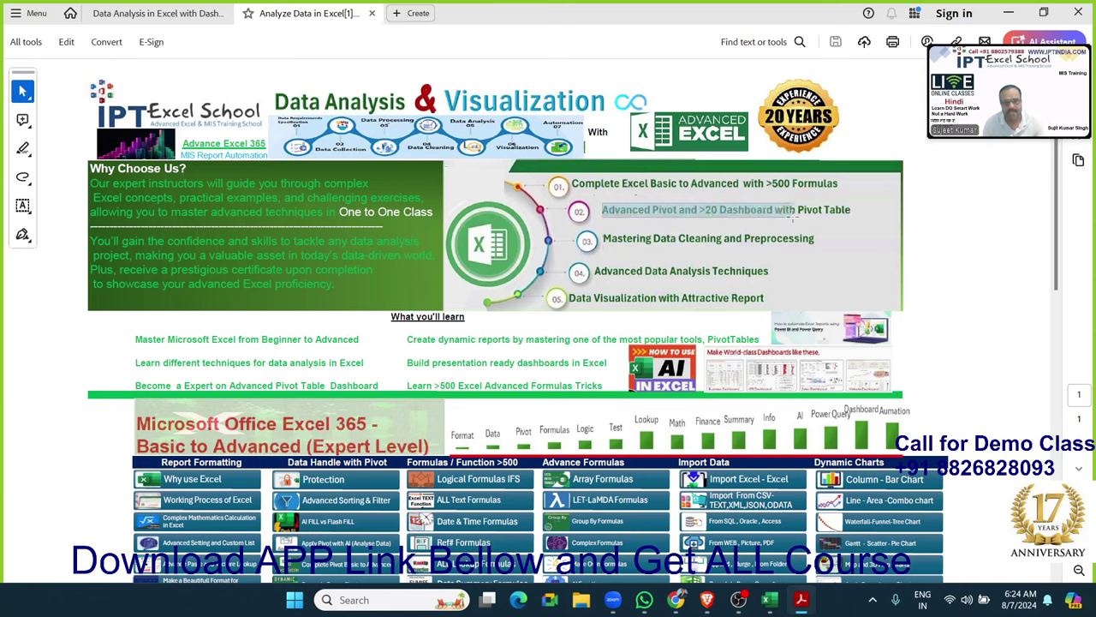
pyautogui.moveTo(720, 218); pyautogui.dragTo(846, 214)
pyautogui.moveTo(775, 612)
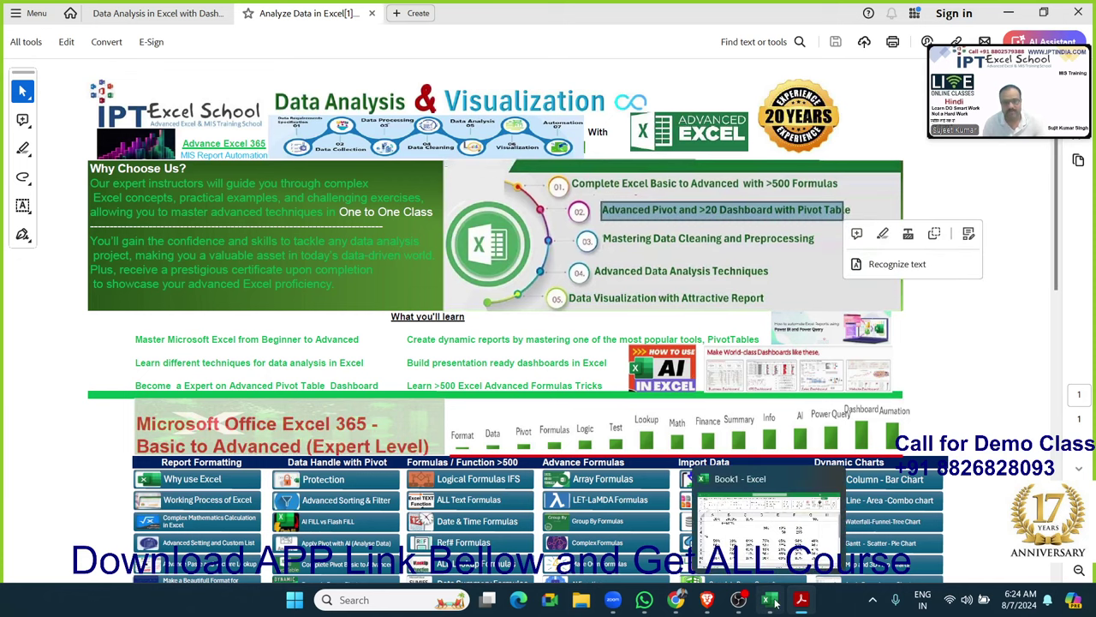
# Bring Book1 forward, open Day - 23 Dashboard Pivot 03 Complete from Recent, then minimize both Excel windows
pyautogui.click(754, 531)
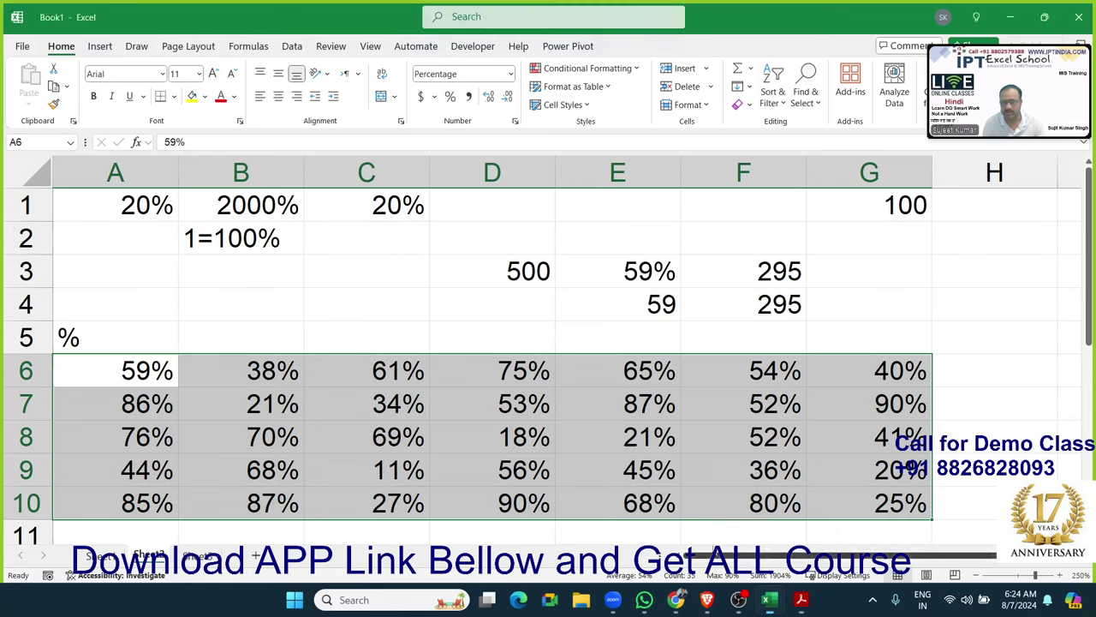
pyautogui.click(20, 45)
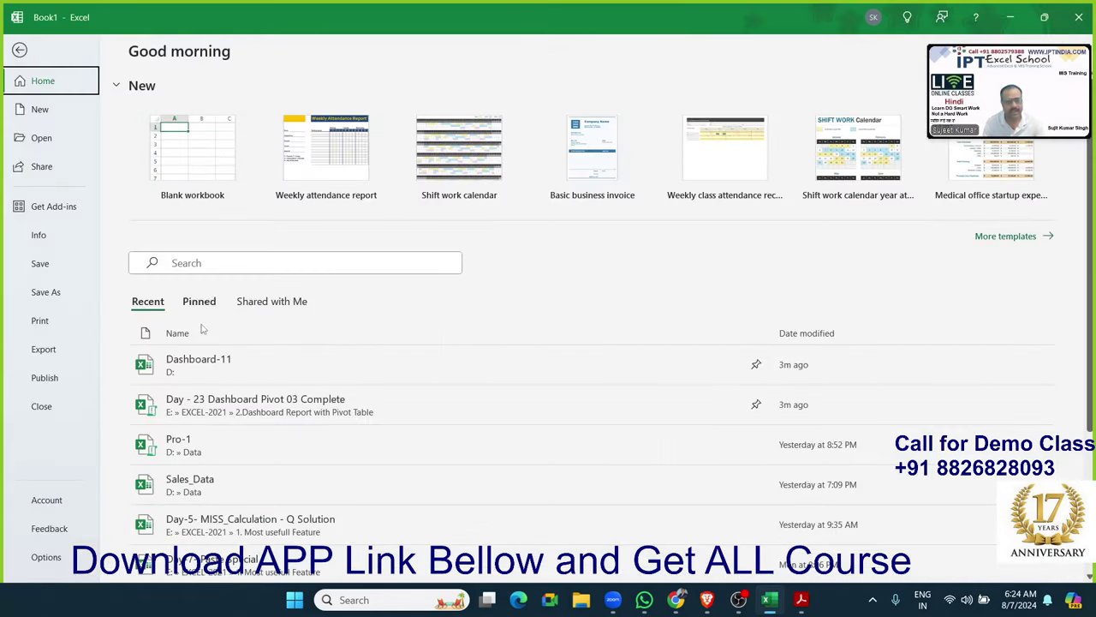
pyautogui.click(245, 406)
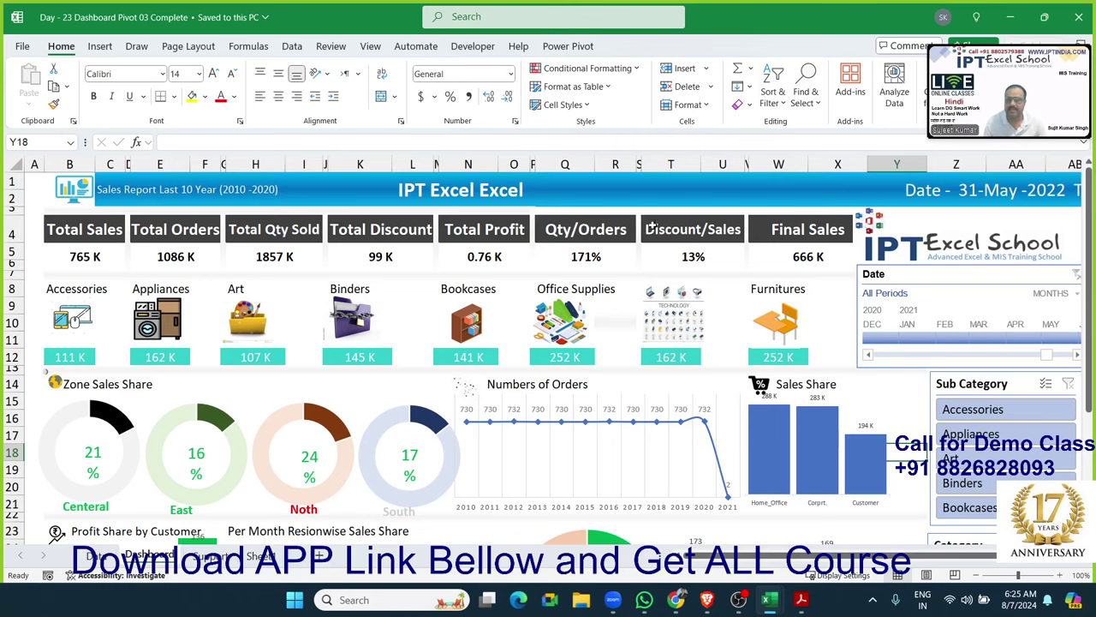
pyautogui.click(1016, 24)
pyautogui.click(1017, 24)
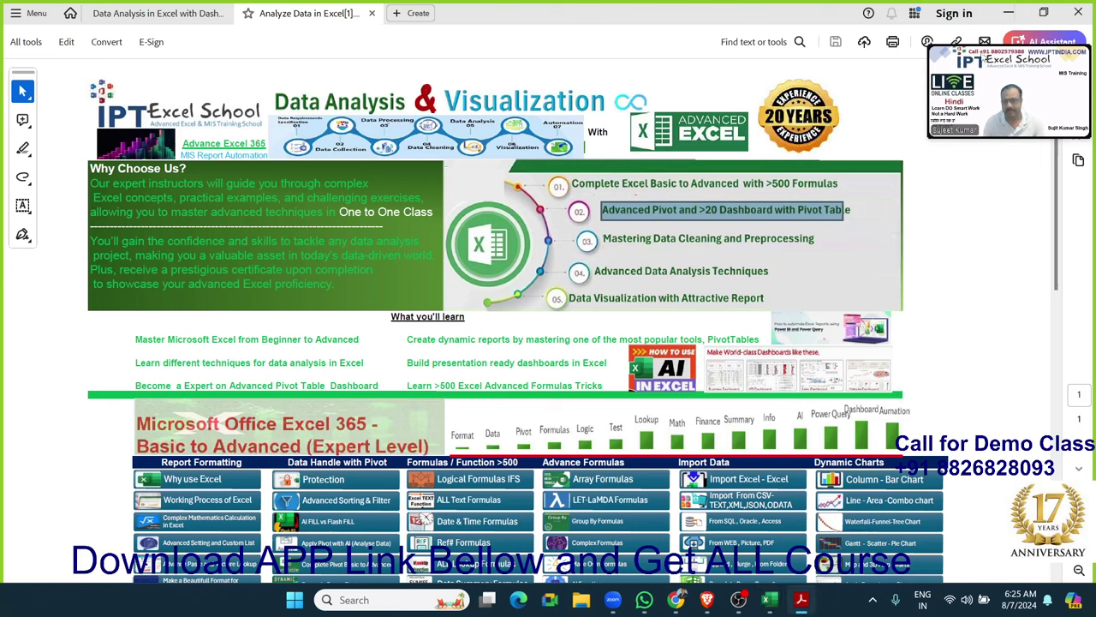
# Highlight the Mastering Data Cleaning line, then the Data Visualization with Attractive Report line
pyautogui.click(675, 239)
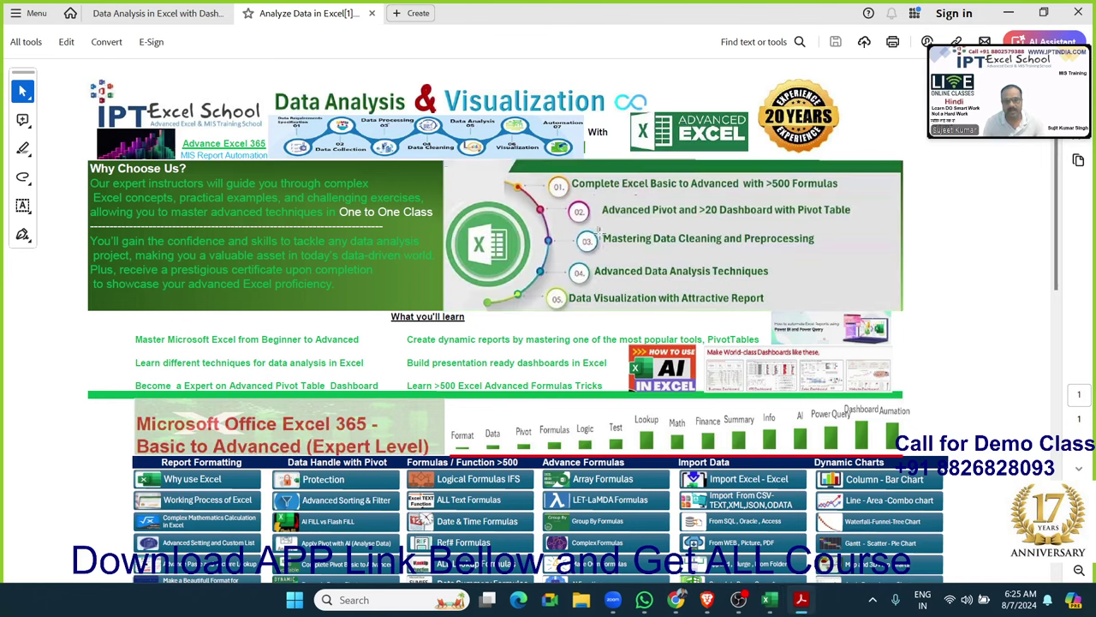
pyautogui.moveTo(599, 228); pyautogui.dragTo(823, 256)
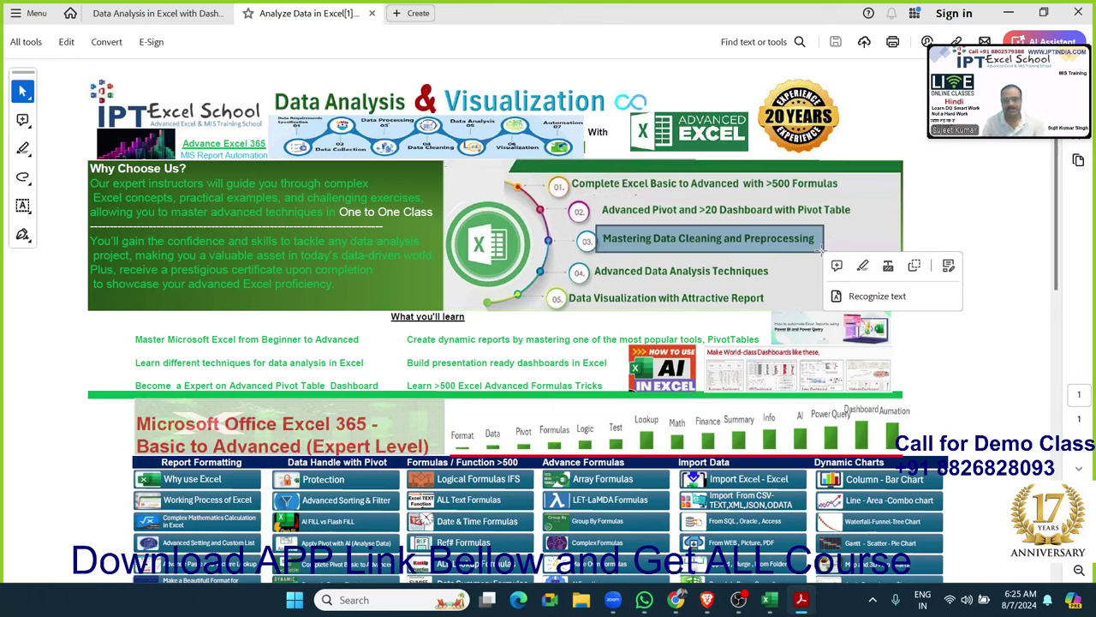
pyautogui.click(677, 283)
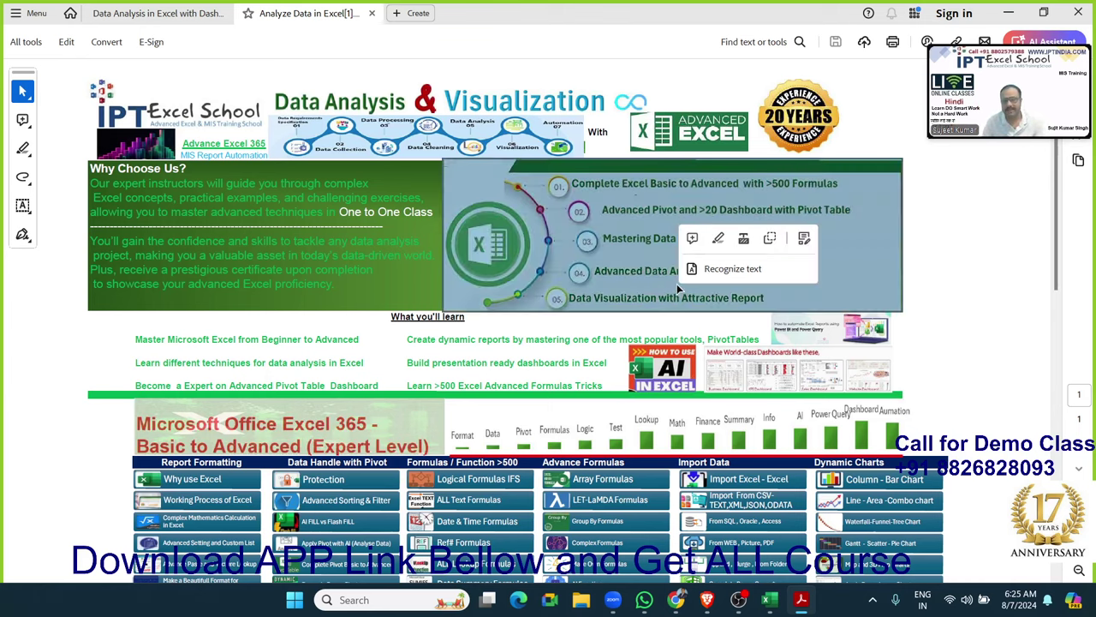
pyautogui.click(577, 300)
pyautogui.click(576, 299)
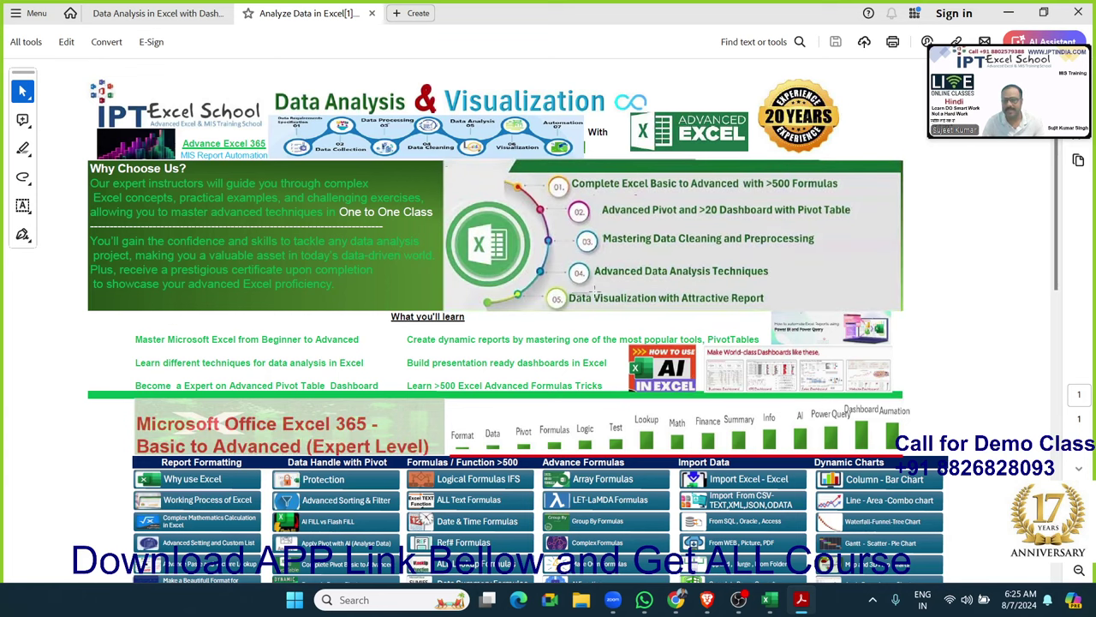
pyautogui.moveTo(570, 298); pyautogui.dragTo(768, 305)
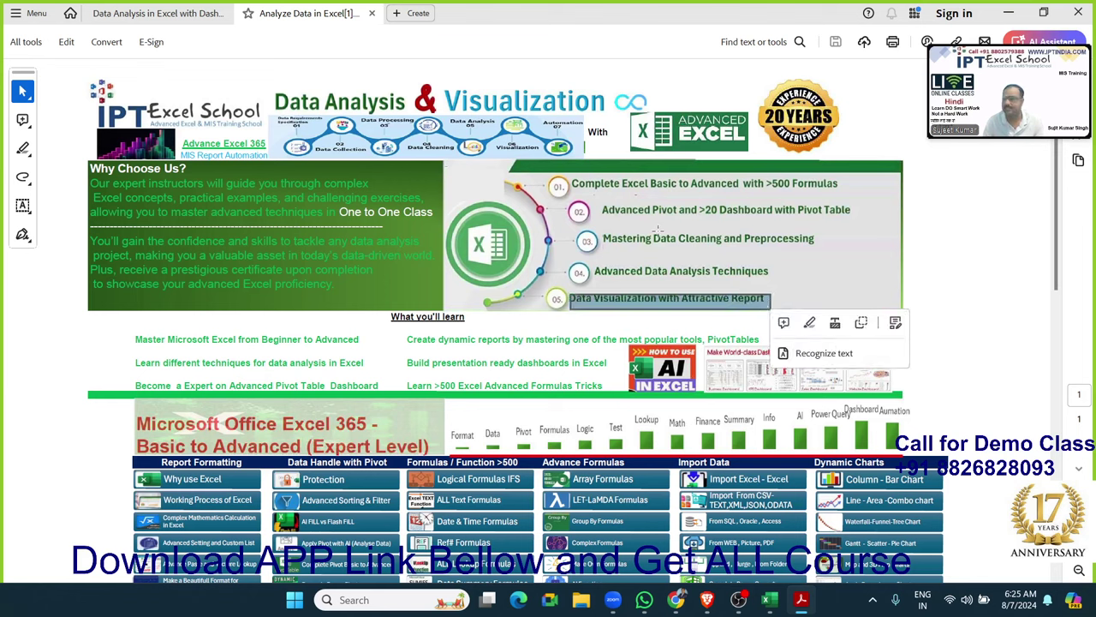
# Scroll to and select the ChatGPT, Copilot and Python topic lists, then return to Book1
pyautogui.scroll(-3, 658, 230)
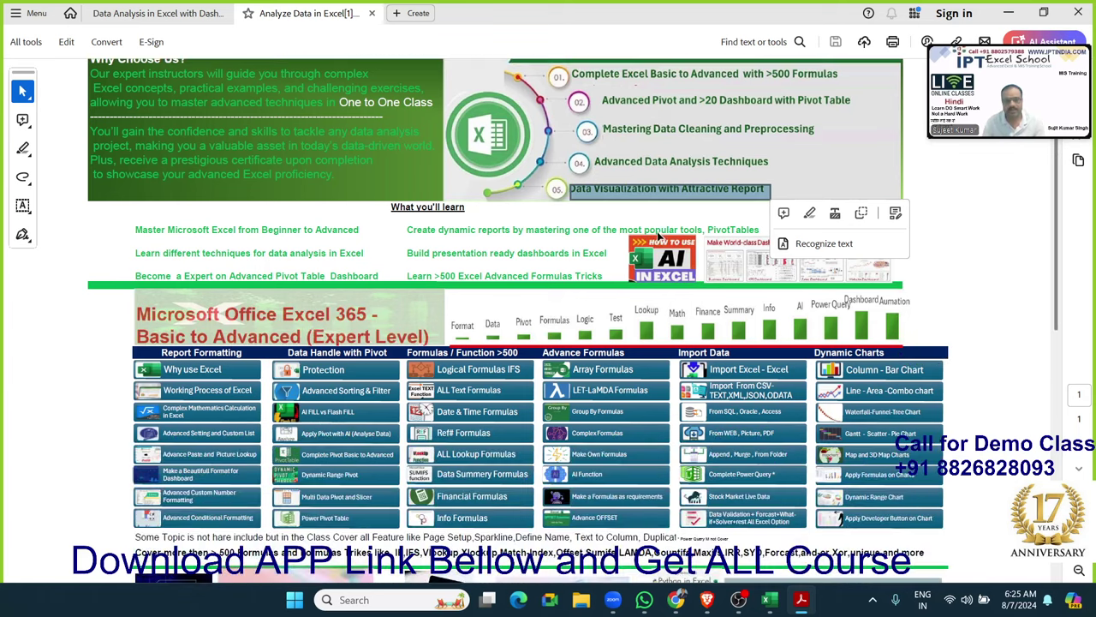
pyautogui.scroll(-2, 658, 230)
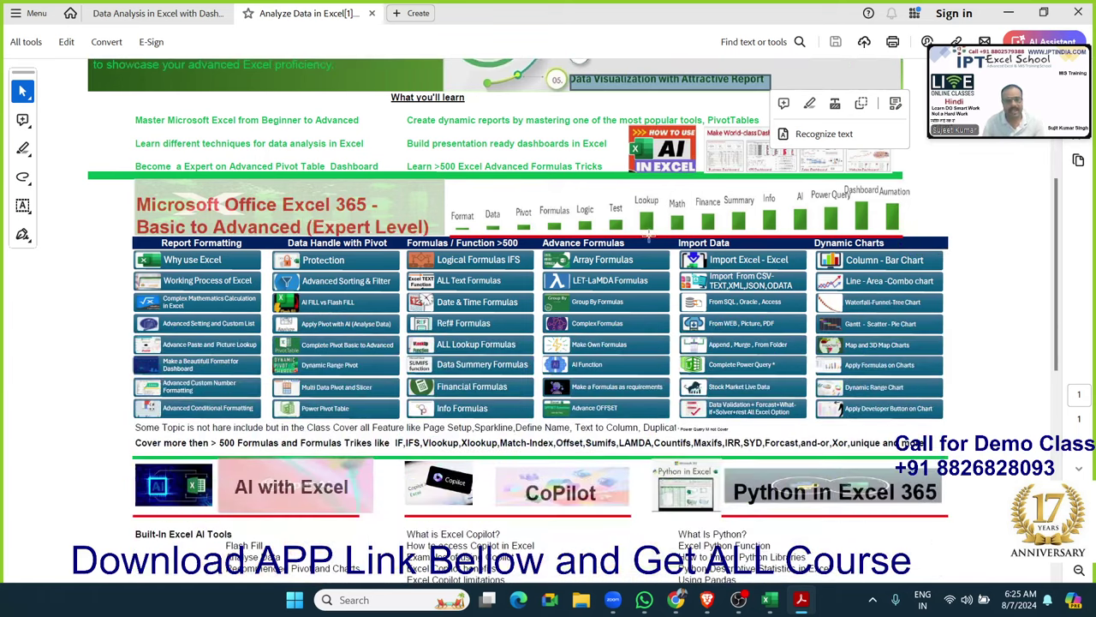
pyautogui.click(177, 10)
pyautogui.click(254, 12)
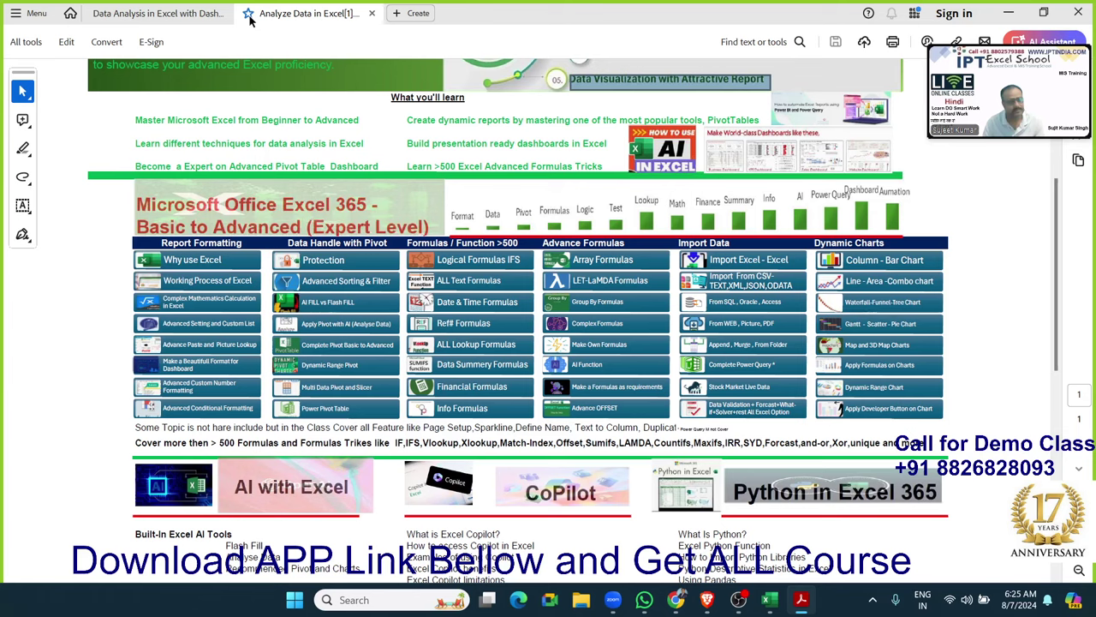
pyautogui.scroll(-4, 360, 264)
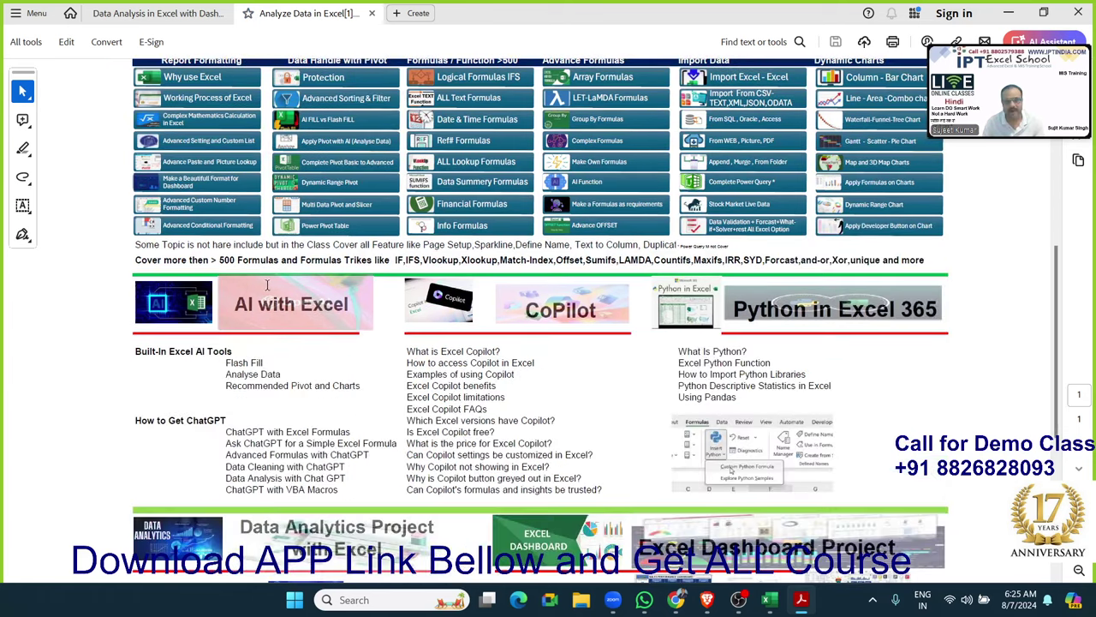
pyautogui.moveTo(234, 294); pyautogui.dragTo(769, 327)
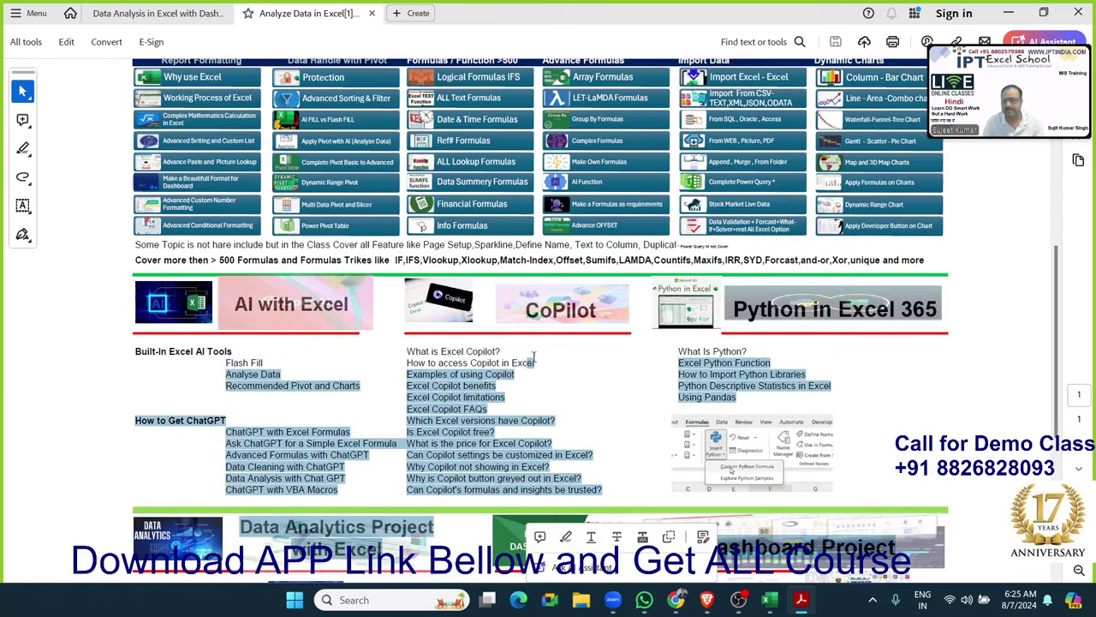
pyautogui.click(769, 327)
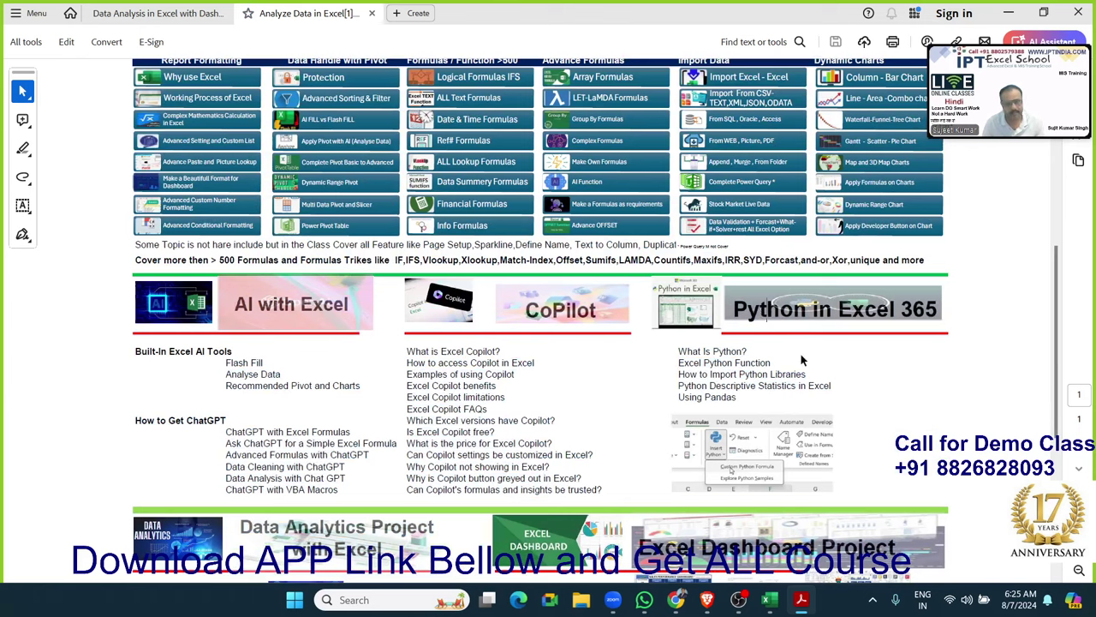
pyautogui.moveTo(769, 599)
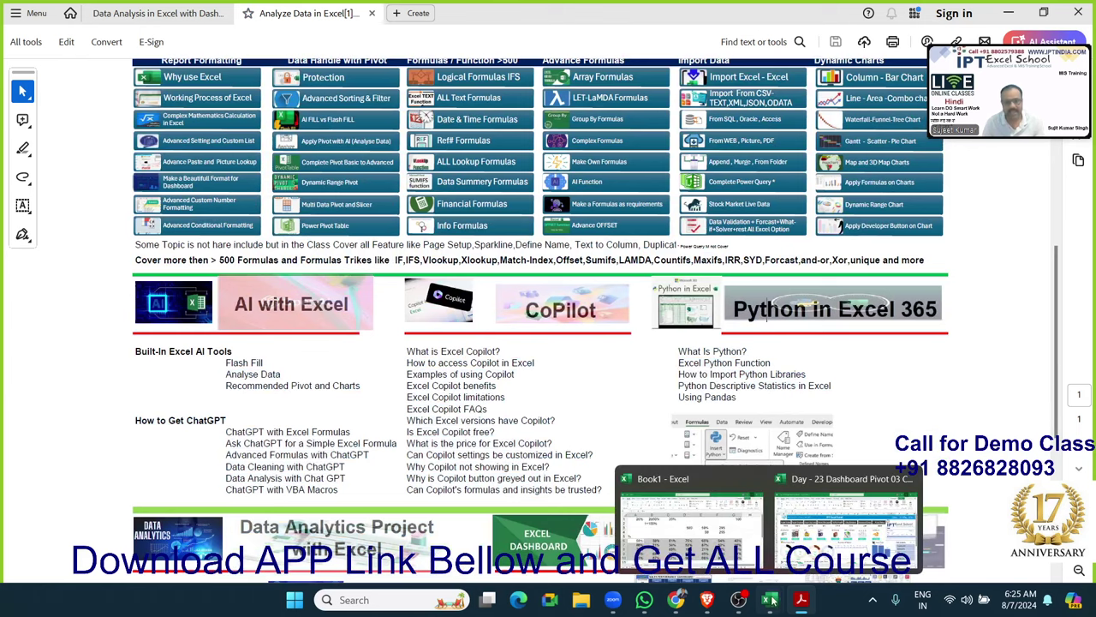
pyautogui.click(744, 546)
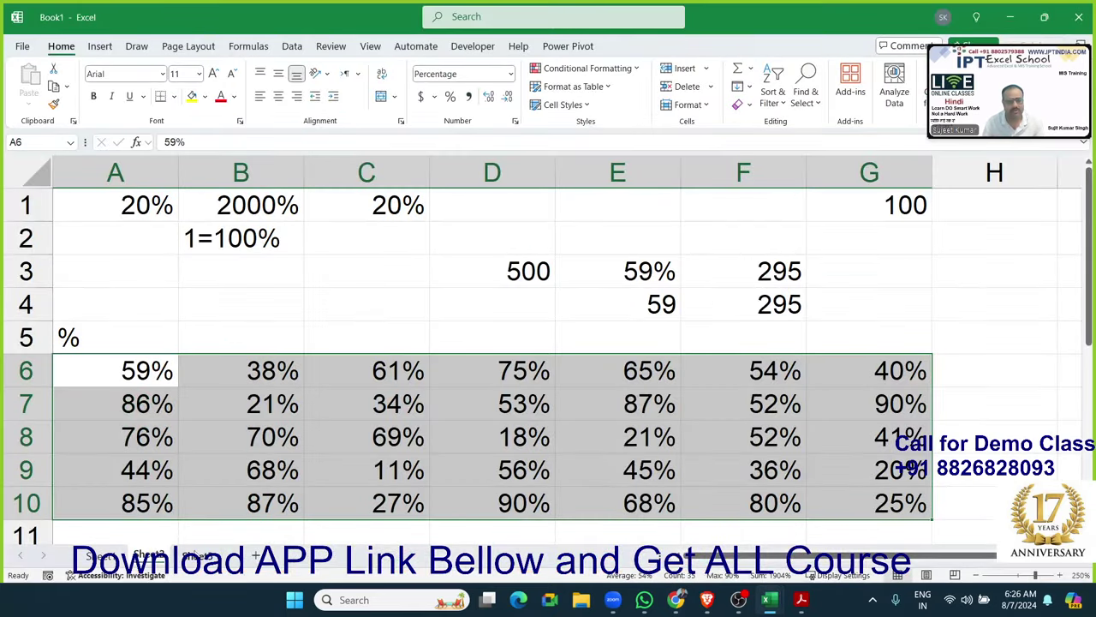
# On blank Sheet3, select cells I14 and M6 with the Formulas ribbon showing, then minimize Excel
pyautogui.click(197, 555)
pyautogui.click(440, 343)
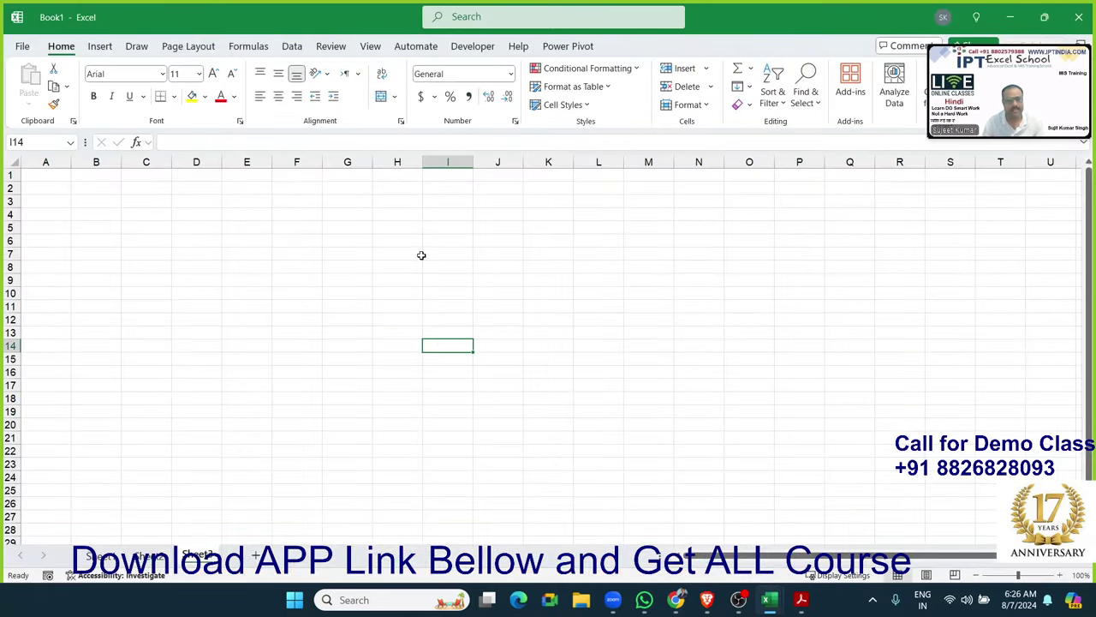
pyautogui.click(253, 47)
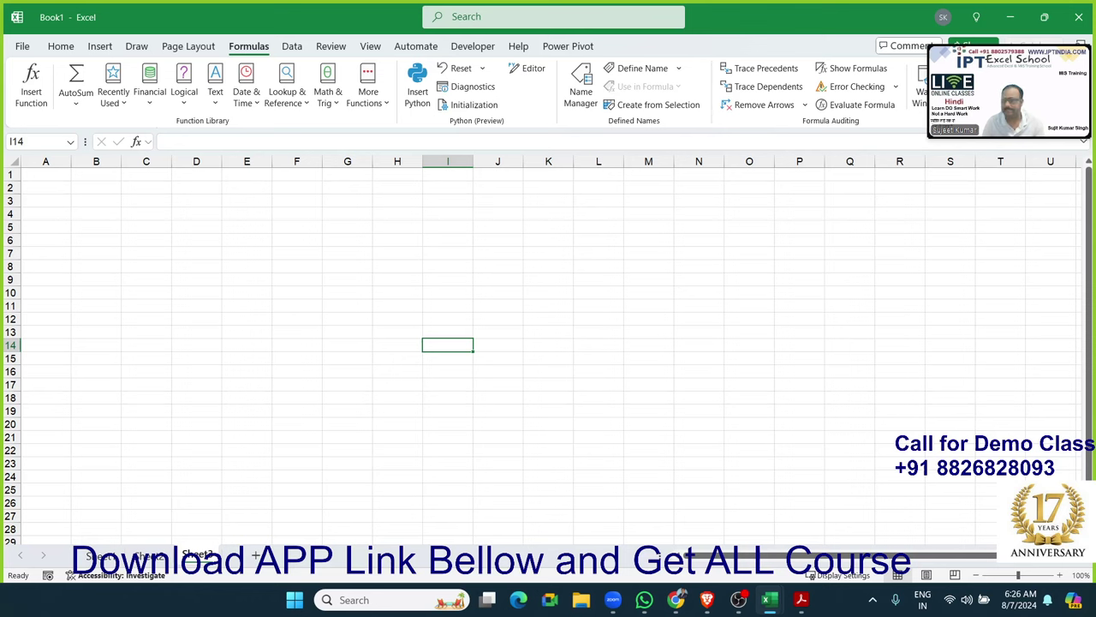
pyautogui.click(639, 236)
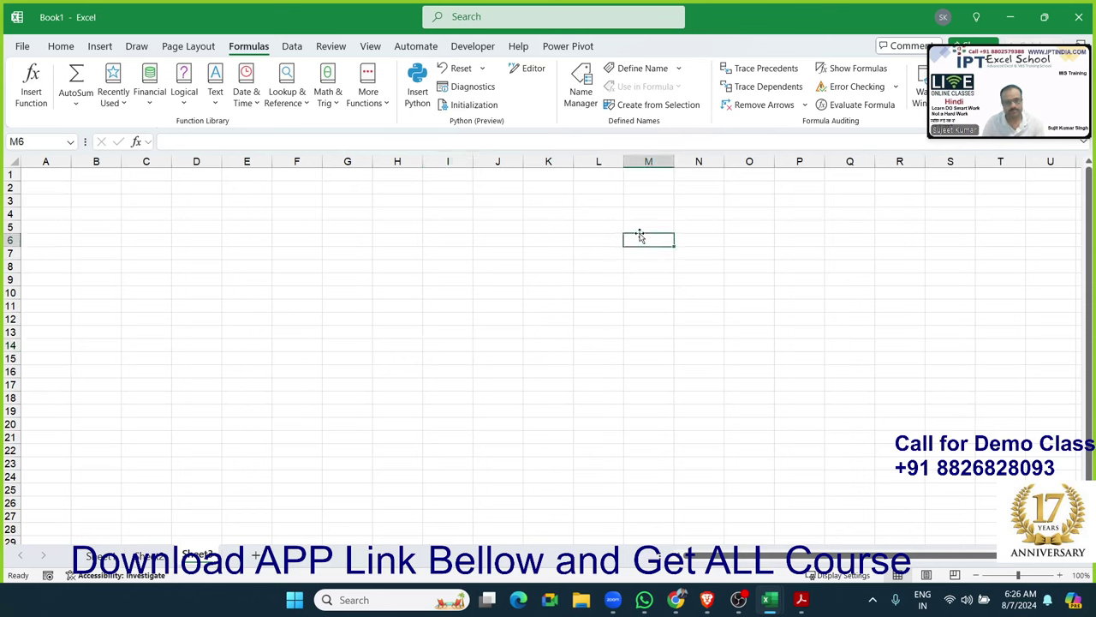
pyautogui.click(1015, 17)
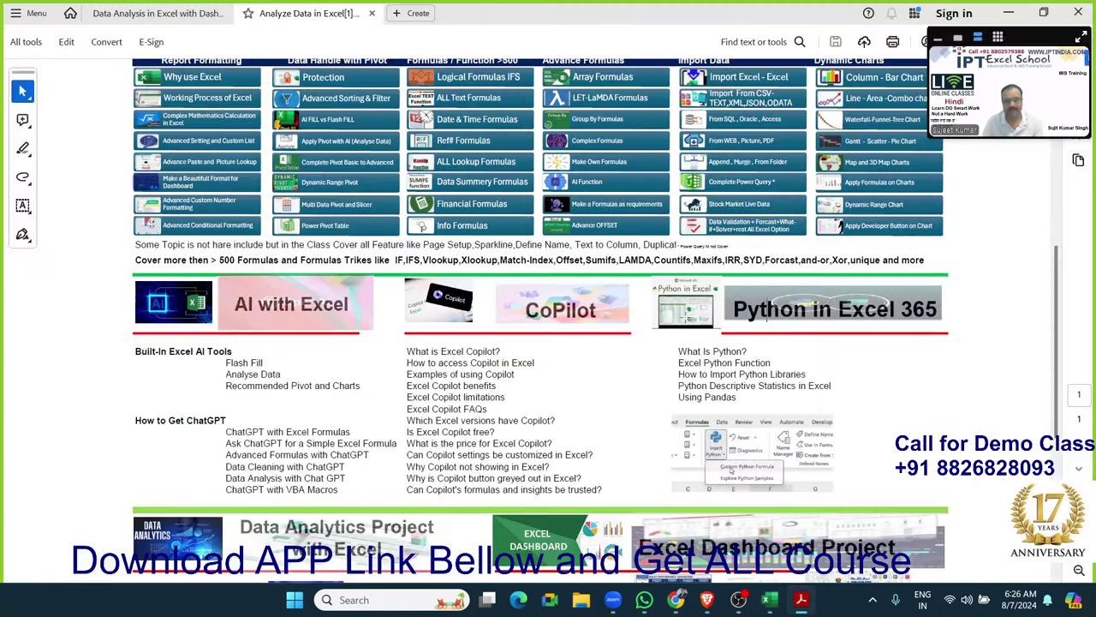
# Scroll the brochure down and highlight words of the 'Data Analytics Project with Excel' heading
pyautogui.scroll(-1, 788, 348)
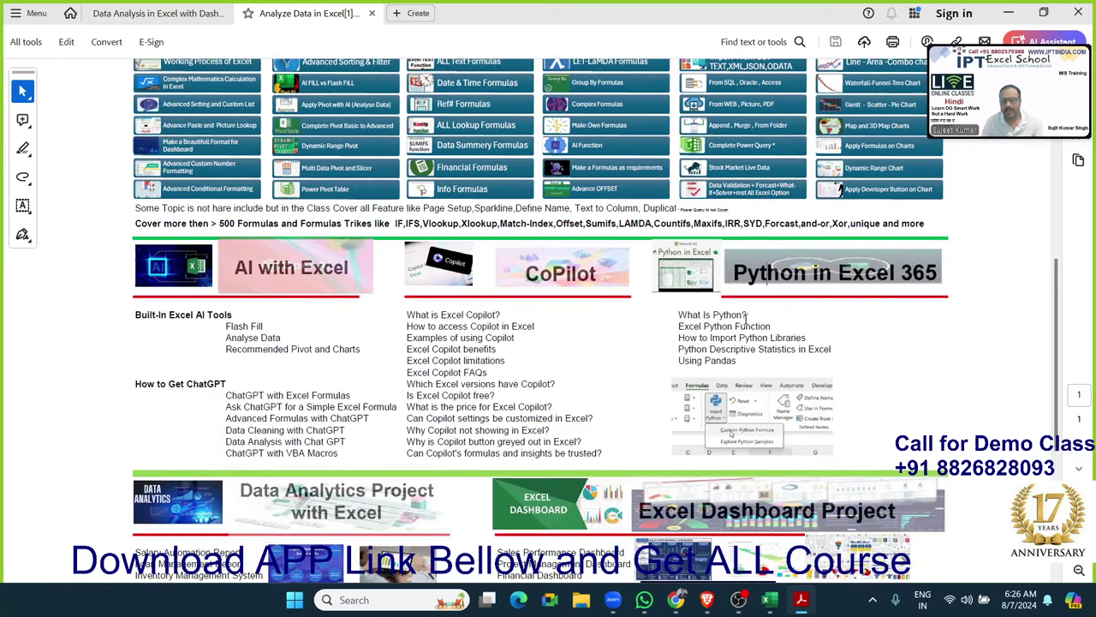
pyautogui.scroll(-1, 664, 325)
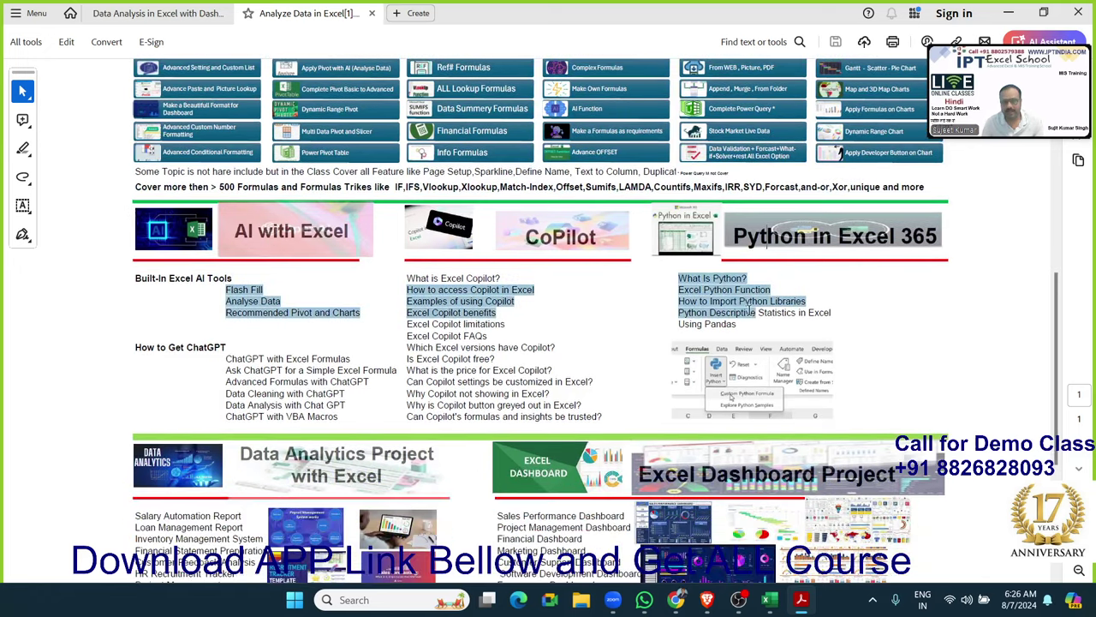
pyautogui.moveTo(679, 276); pyautogui.dragTo(797, 313)
pyautogui.scroll(-5, 731, 214)
pyautogui.scroll(-2, 489, 280)
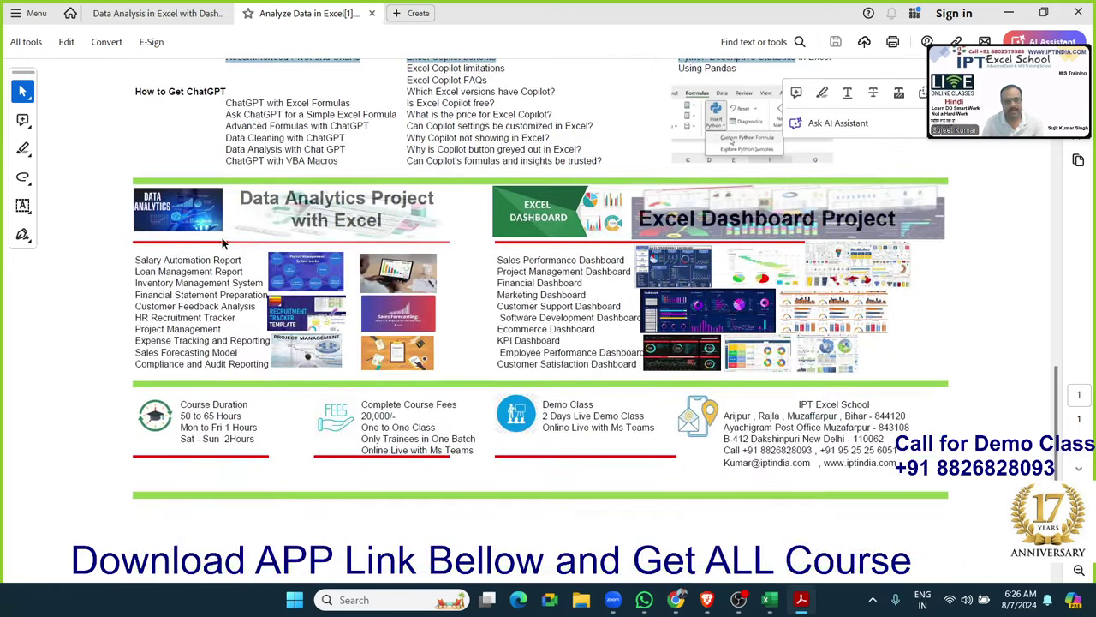
pyautogui.doubleClick(255, 198)
pyautogui.moveTo(256, 198); pyautogui.dragTo(296, 216)
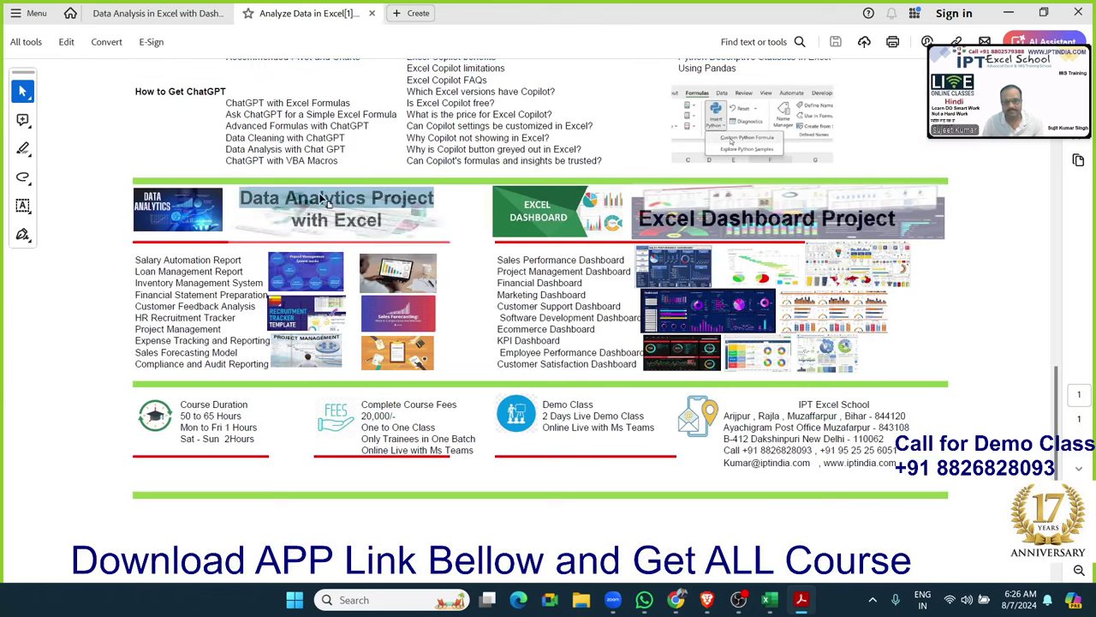
pyautogui.doubleClick(259, 202)
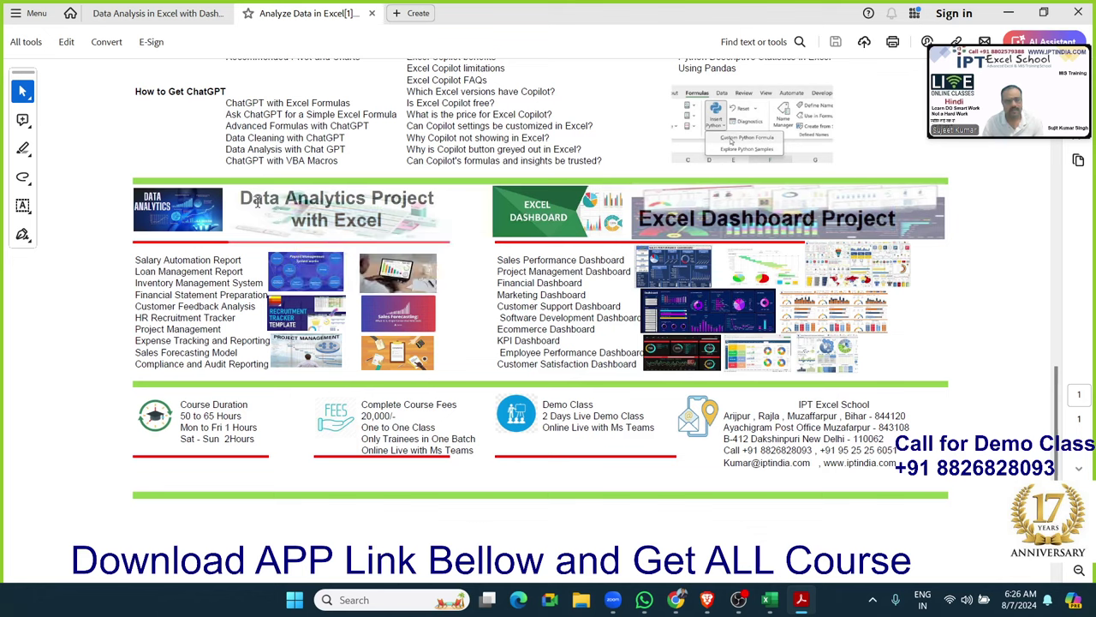
pyautogui.click(324, 198)
pyautogui.doubleClick(324, 198)
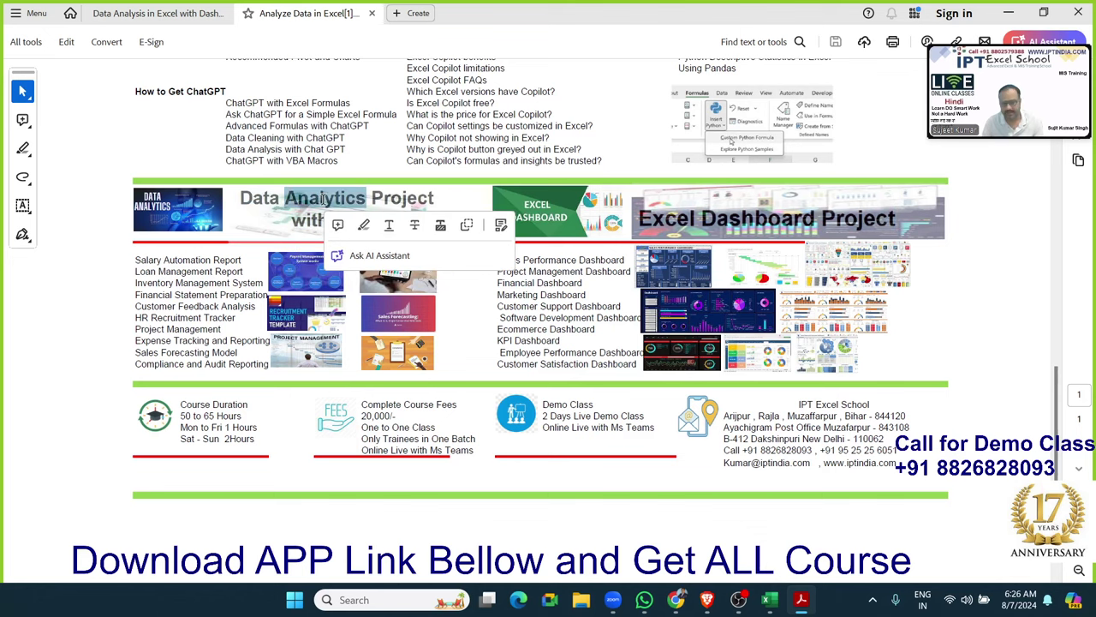
# Highlight individual project lines: Salary Automation, Loan Management, Inventory Management, Financial Statement, Customer Feedback Analysis
pyautogui.moveTo(135, 260)
pyautogui.mouseDown()
pyautogui.moveTo(246, 264)
pyautogui.moveTo(270, 300)
pyautogui.moveTo(243, 325)
pyautogui.moveTo(246, 353)
pyautogui.mouseUp()
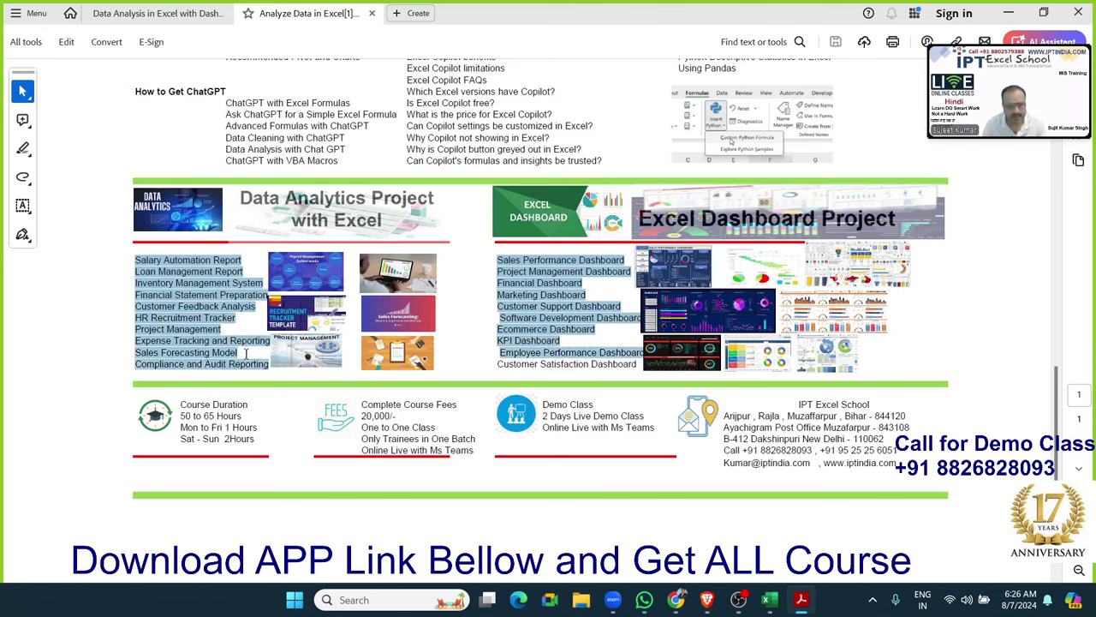
pyautogui.click(213, 336)
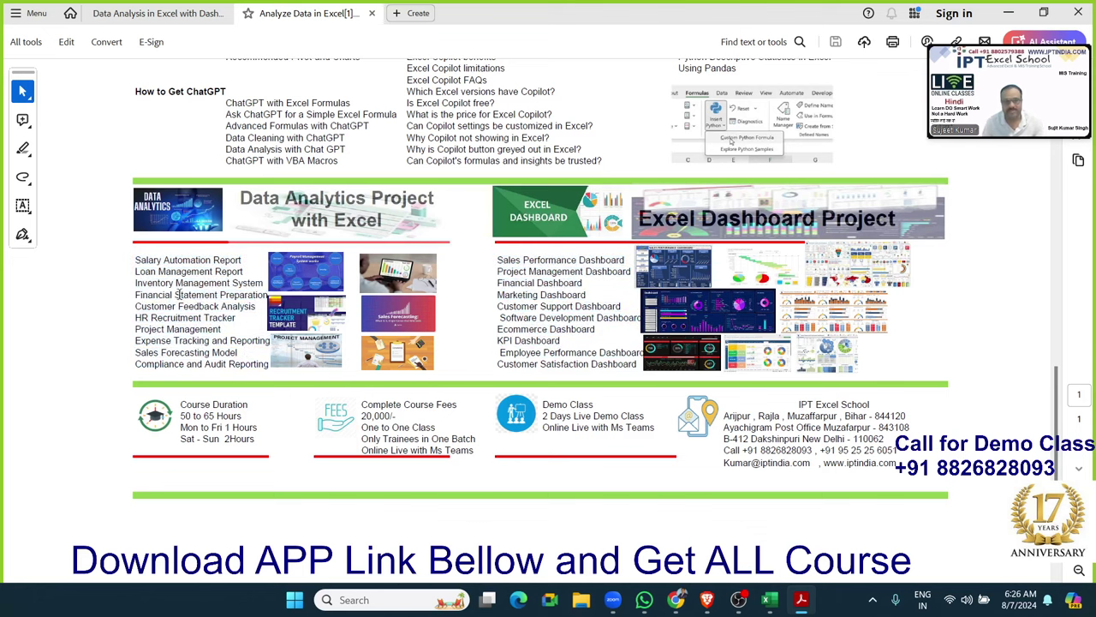
pyautogui.moveTo(134, 259); pyautogui.dragTo(213, 260)
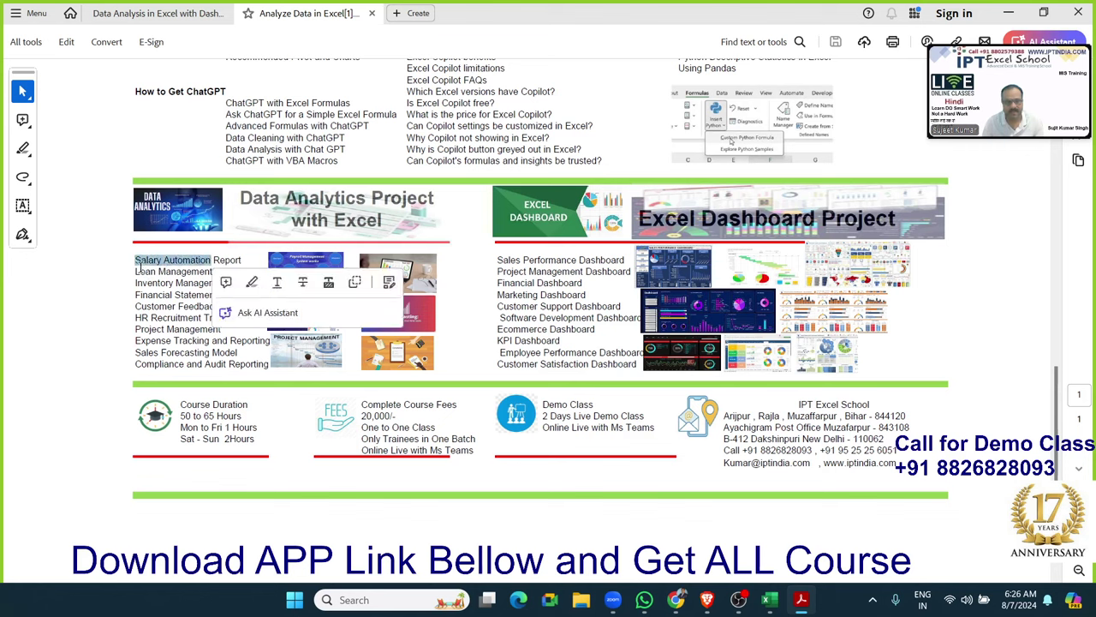
pyautogui.moveTo(135, 271); pyautogui.dragTo(212, 271)
pyautogui.moveTo(135, 283); pyautogui.dragTo(212, 283)
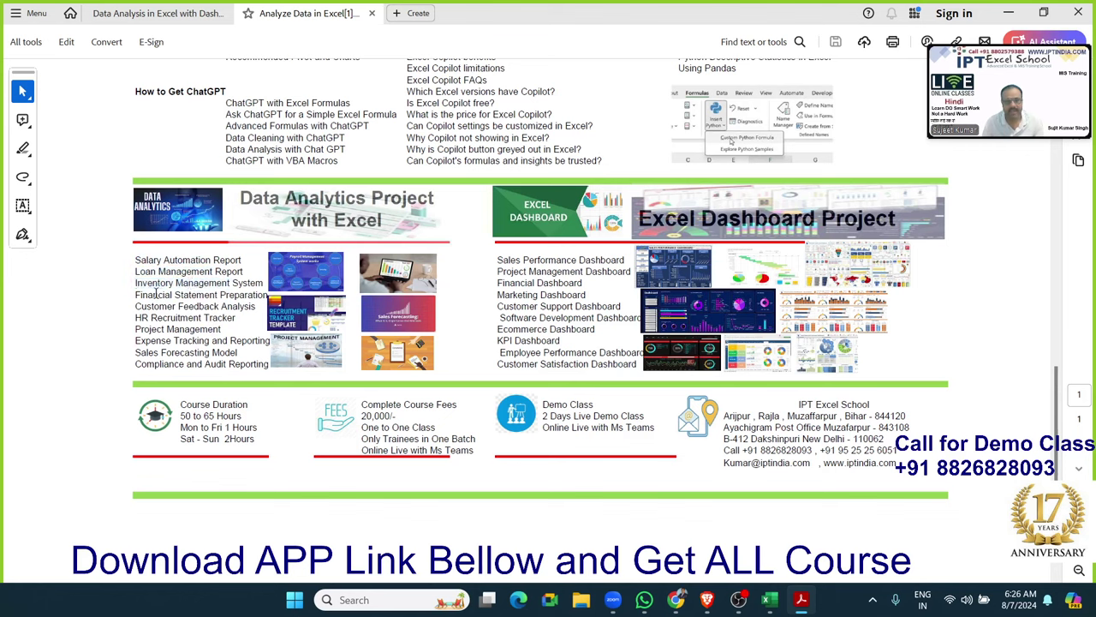
pyautogui.moveTo(134, 295); pyautogui.dragTo(217, 295)
pyautogui.click(159, 299)
pyautogui.moveTo(134, 306)
pyautogui.mouseDown()
pyautogui.moveTo(219, 306)
pyautogui.moveTo(182, 316)
pyautogui.mouseUp()
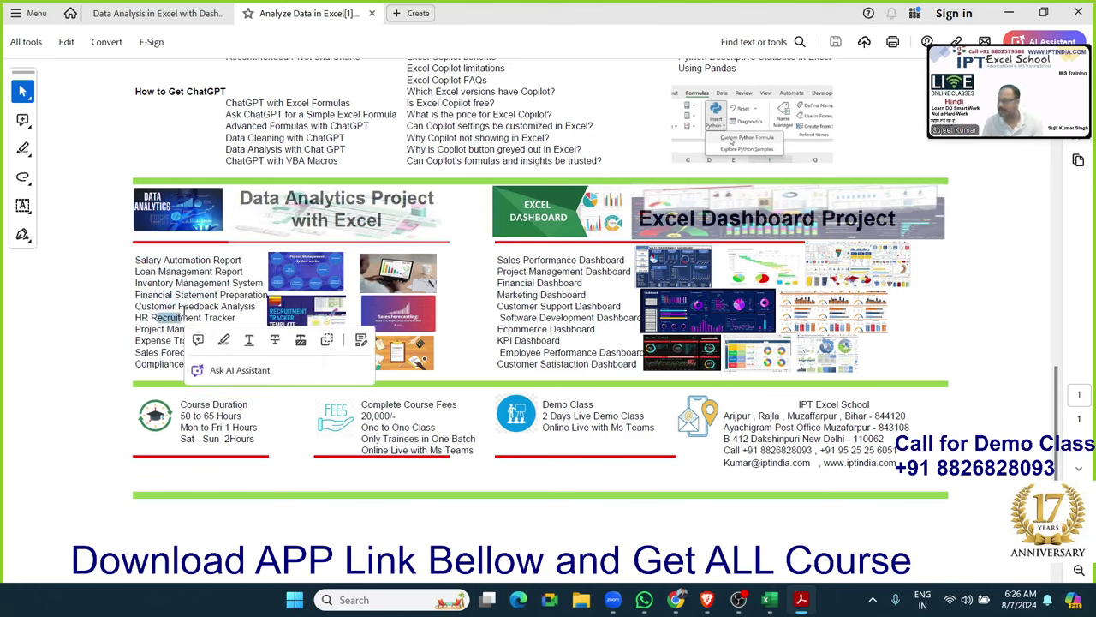
pyautogui.click(171, 318)
pyautogui.doubleClick(150, 259)
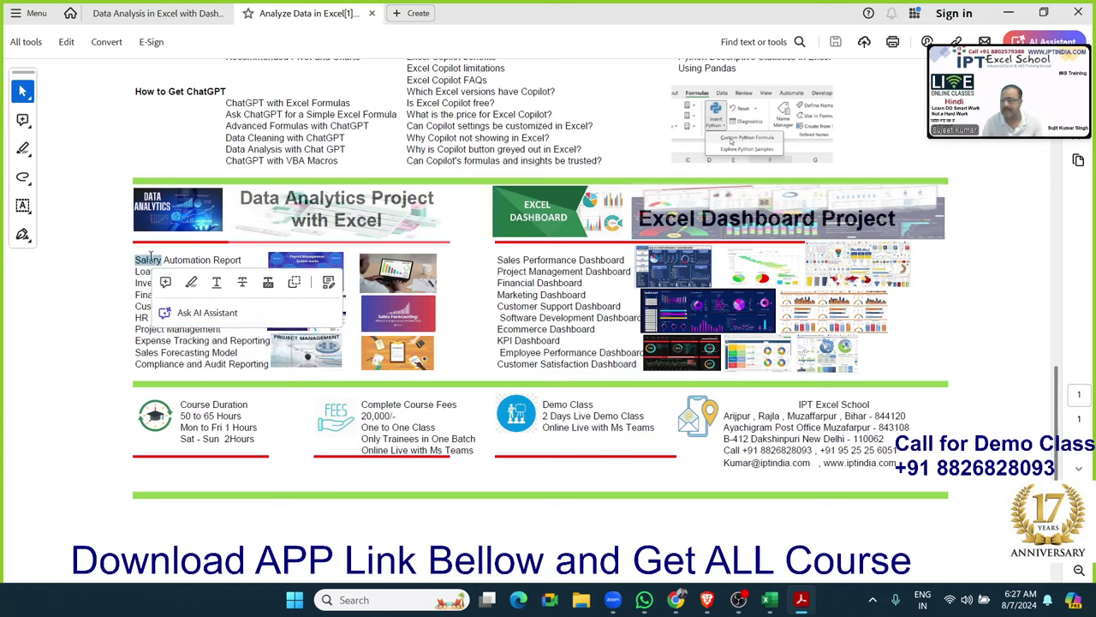
pyautogui.click(140, 276)
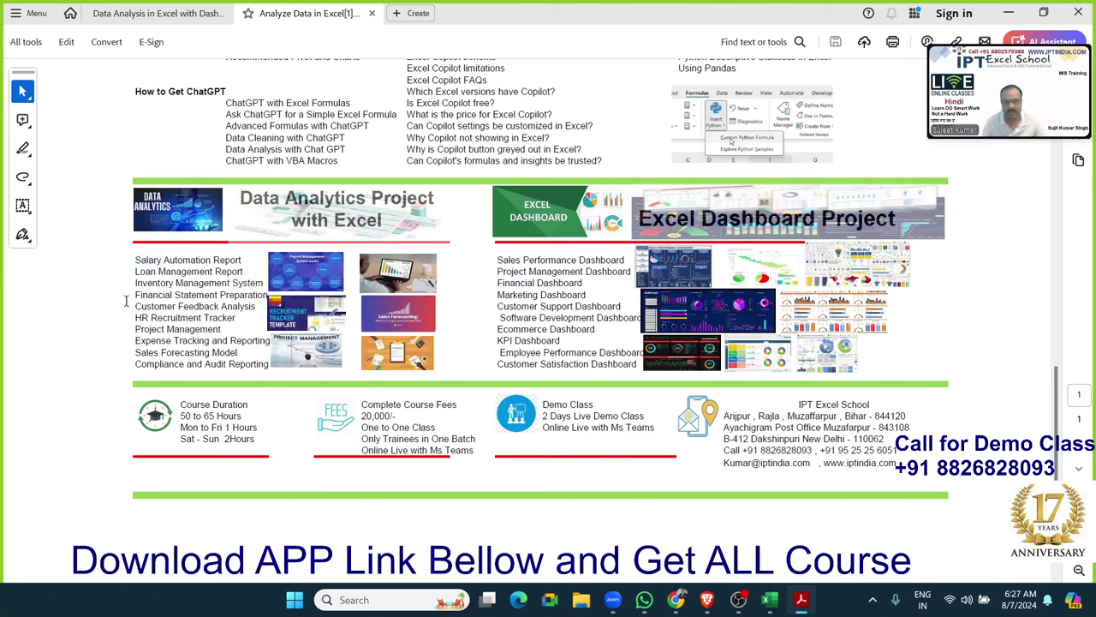
pyautogui.doubleClick(142, 272)
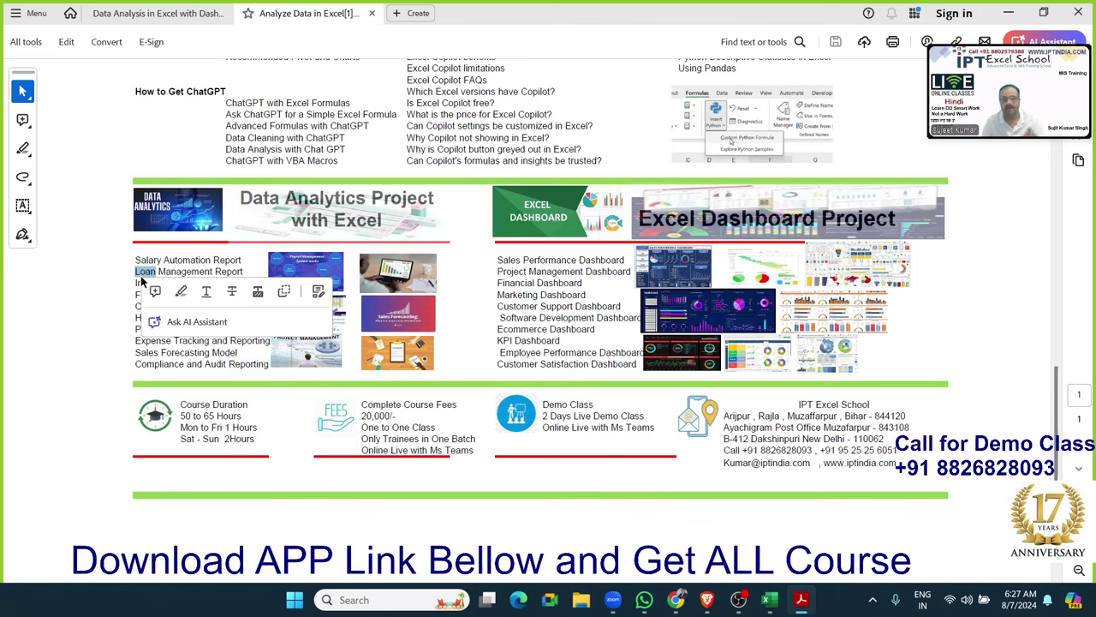
# Select the dashboard project titles across both columns, extending the selection over both project lists
pyautogui.moveTo(141, 281); pyautogui.dragTo(262, 366)
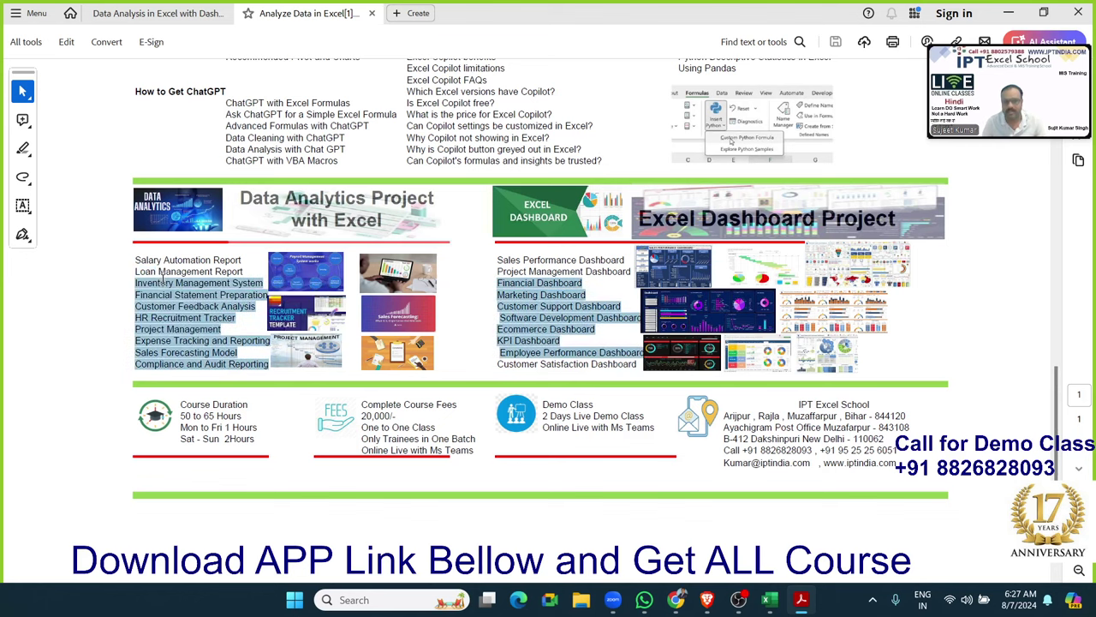
pyautogui.click(403, 343)
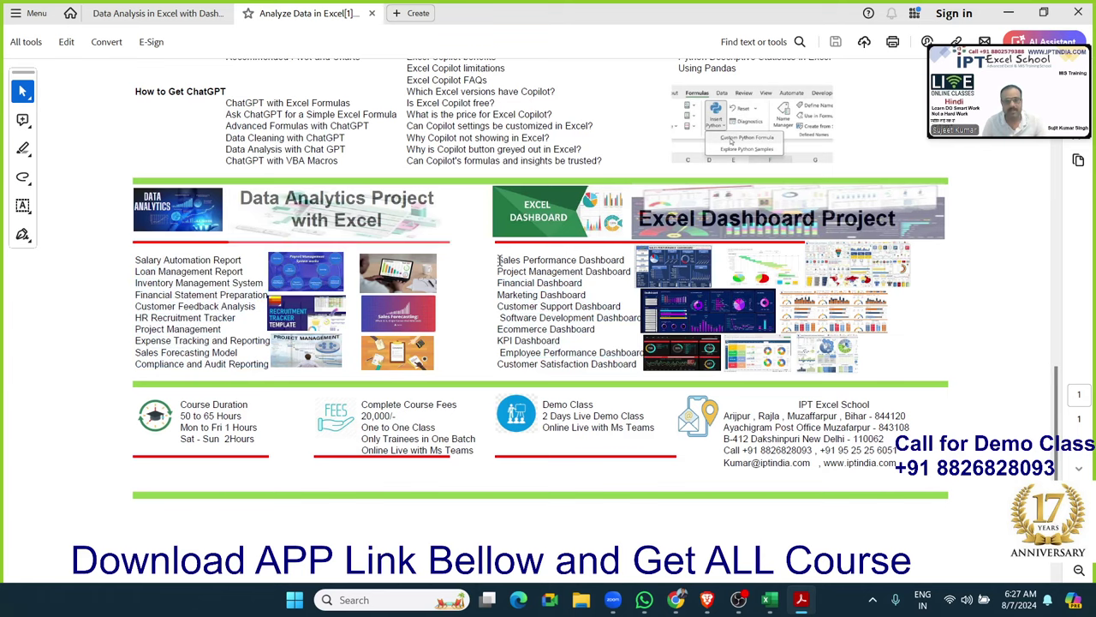
pyautogui.tripleClick(498, 260)
pyautogui.click(498, 262)
pyautogui.doubleClick(500, 272)
pyautogui.click(487, 288)
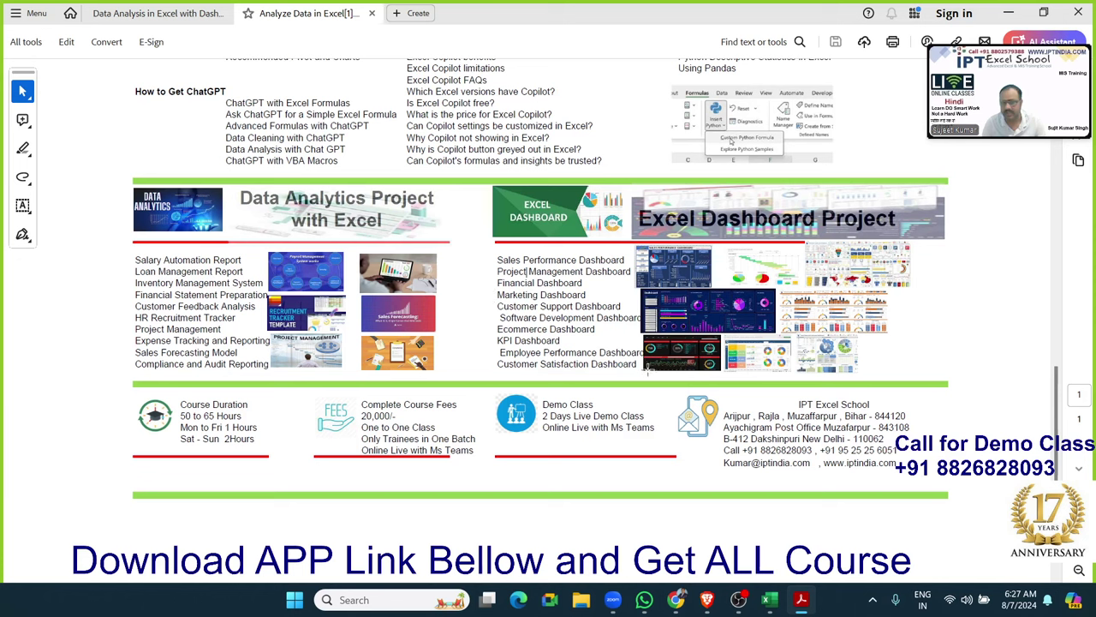
pyautogui.moveTo(641, 368)
pyautogui.mouseDown()
pyautogui.moveTo(492, 270)
pyautogui.moveTo(491, 256)
pyautogui.mouseUp()
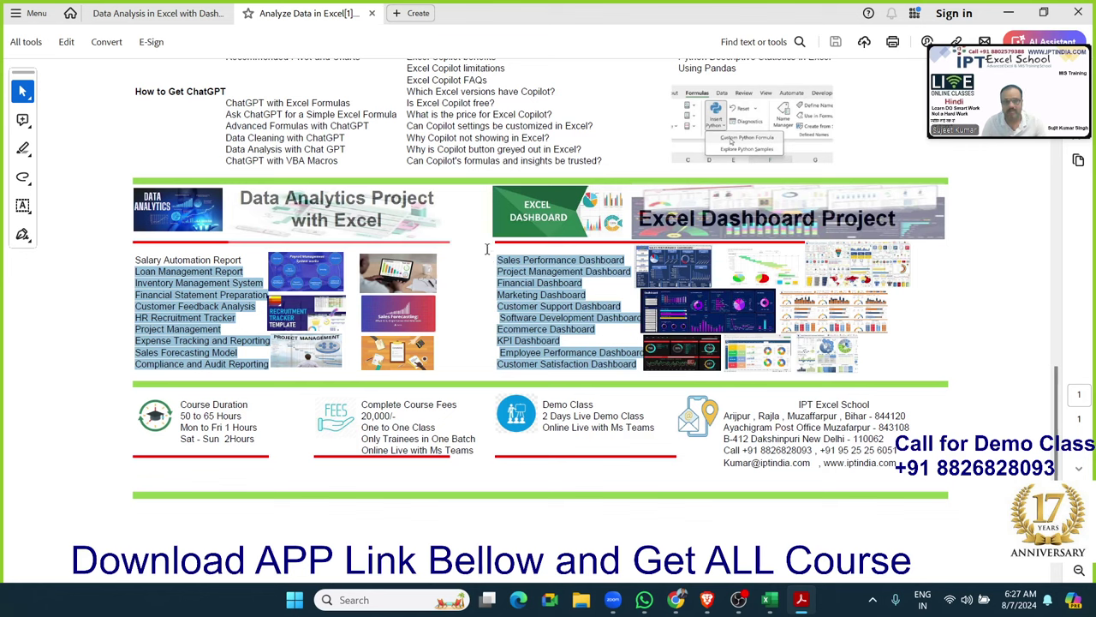
pyautogui.moveTo(491, 251); pyautogui.dragTo(304, 248)
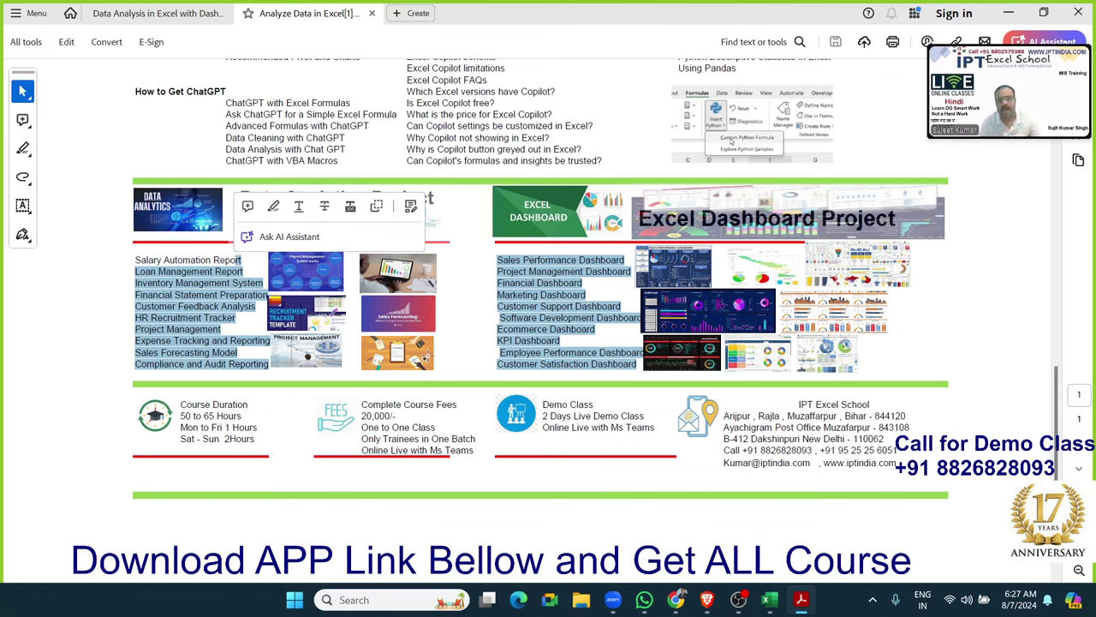
pyautogui.click(602, 332)
pyautogui.scroll(2, 602, 331)
pyautogui.scroll(4, 602, 331)
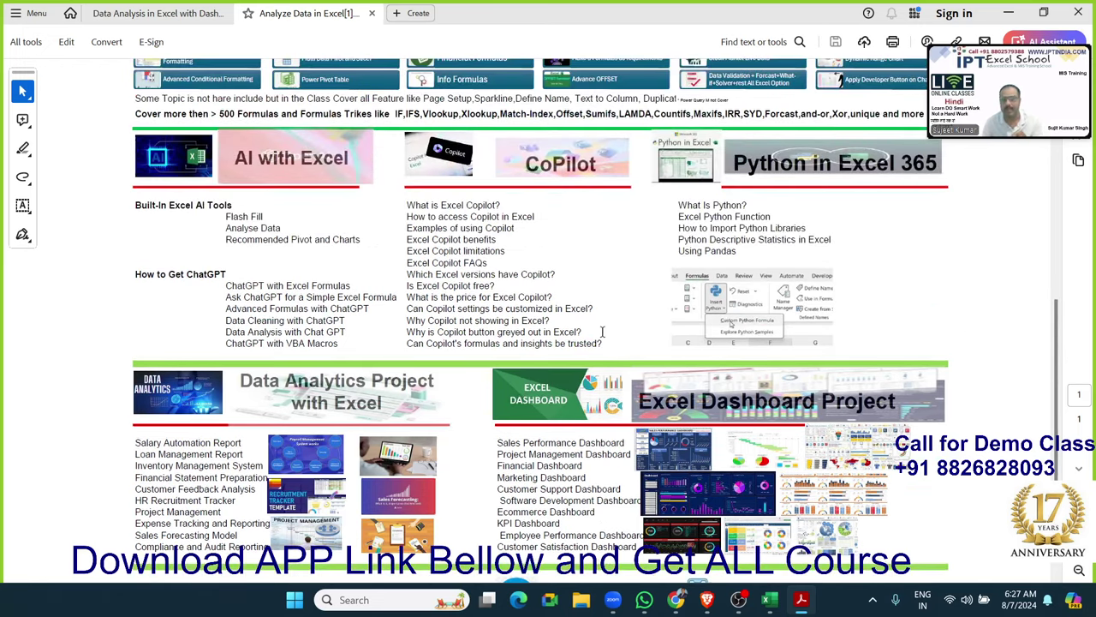
pyautogui.scroll(2, 602, 331)
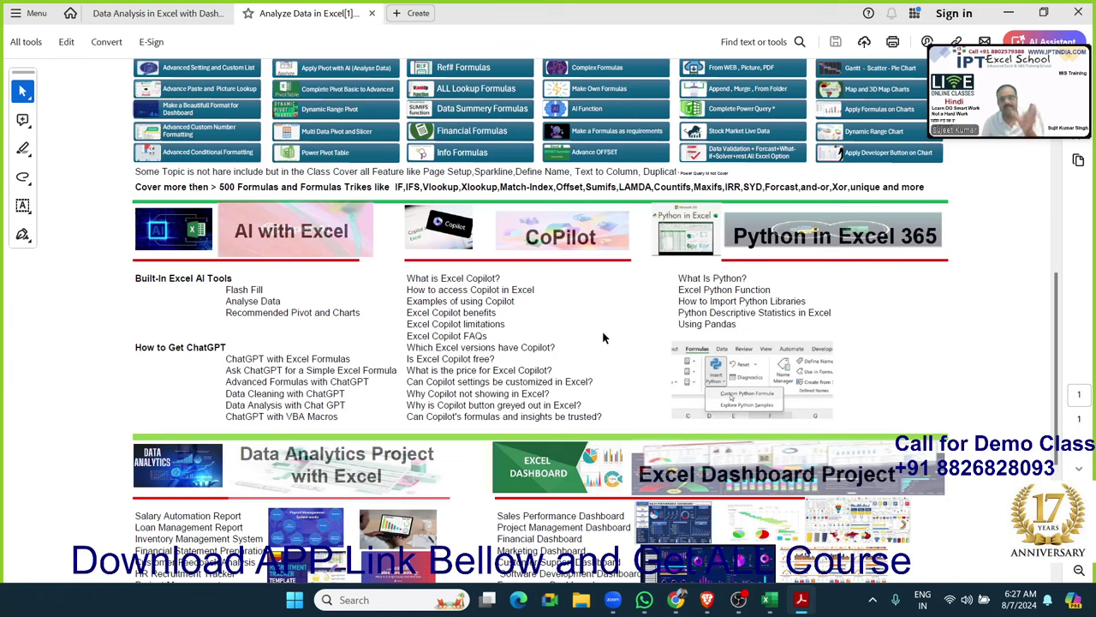
pyautogui.scroll(3, 602, 330)
pyautogui.scroll(1, 602, 331)
pyautogui.scroll(4, 602, 331)
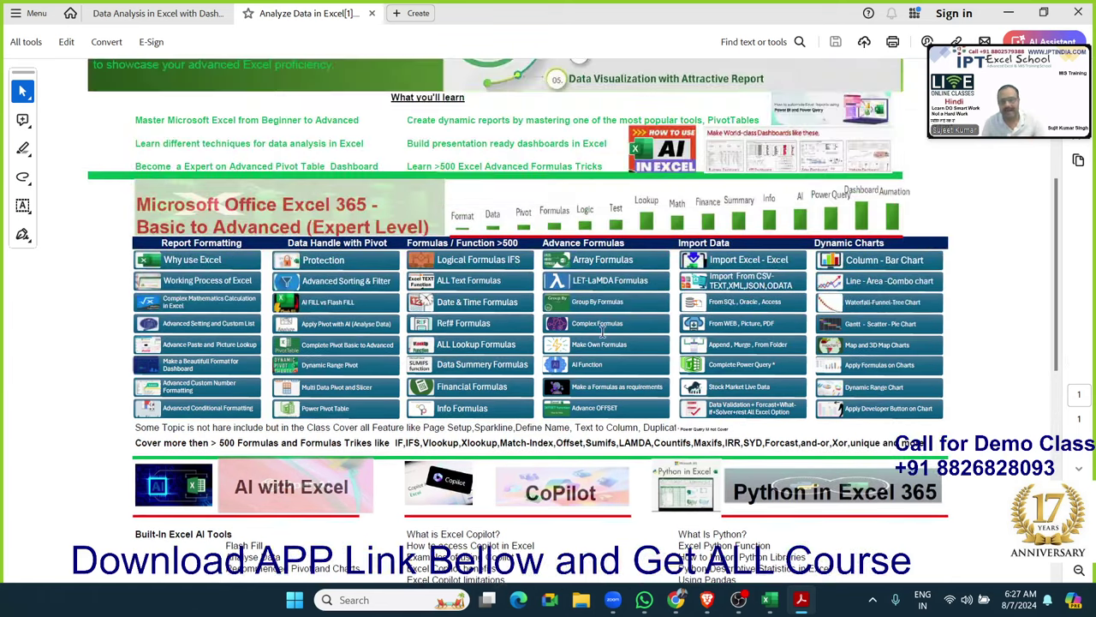
pyautogui.scroll(2, 602, 332)
pyautogui.scroll(3, 602, 331)
pyautogui.scroll(2, 602, 332)
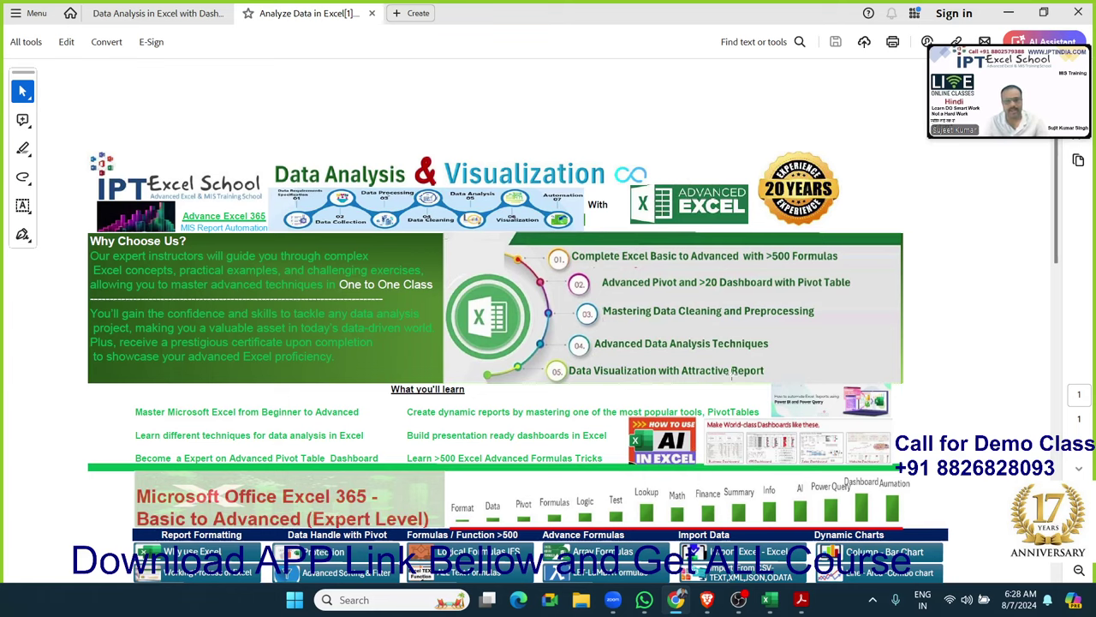
pyautogui.click(614, 448)
pyautogui.scroll(-2, 613, 448)
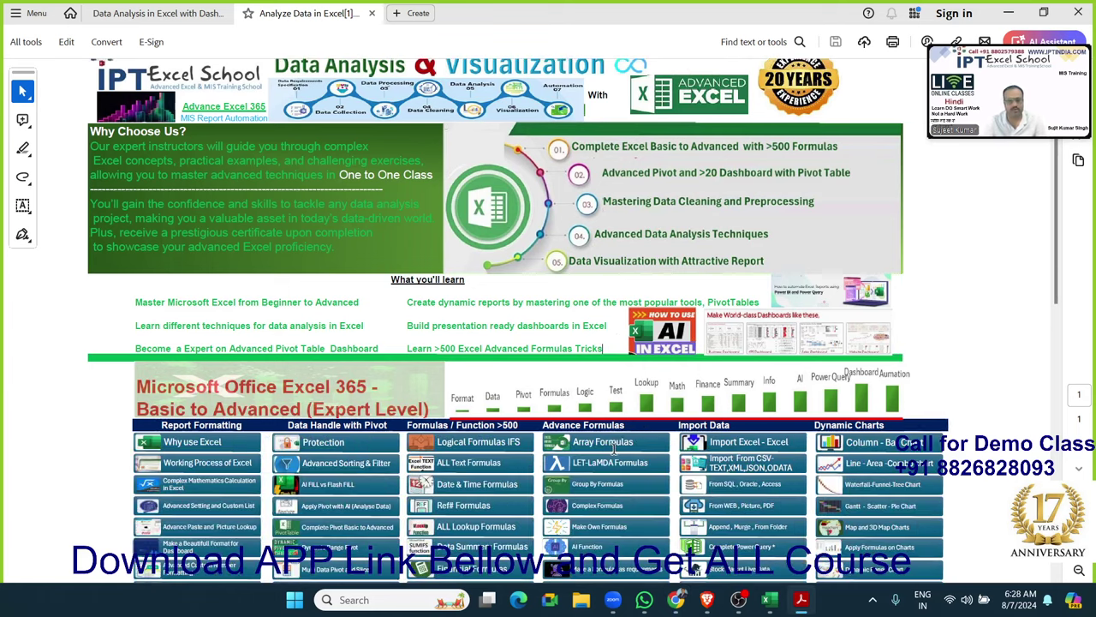
pyautogui.scroll(-3, 613, 448)
pyautogui.scroll(-5, 617, 445)
pyautogui.scroll(-2, 618, 443)
pyautogui.scroll(-4, 618, 444)
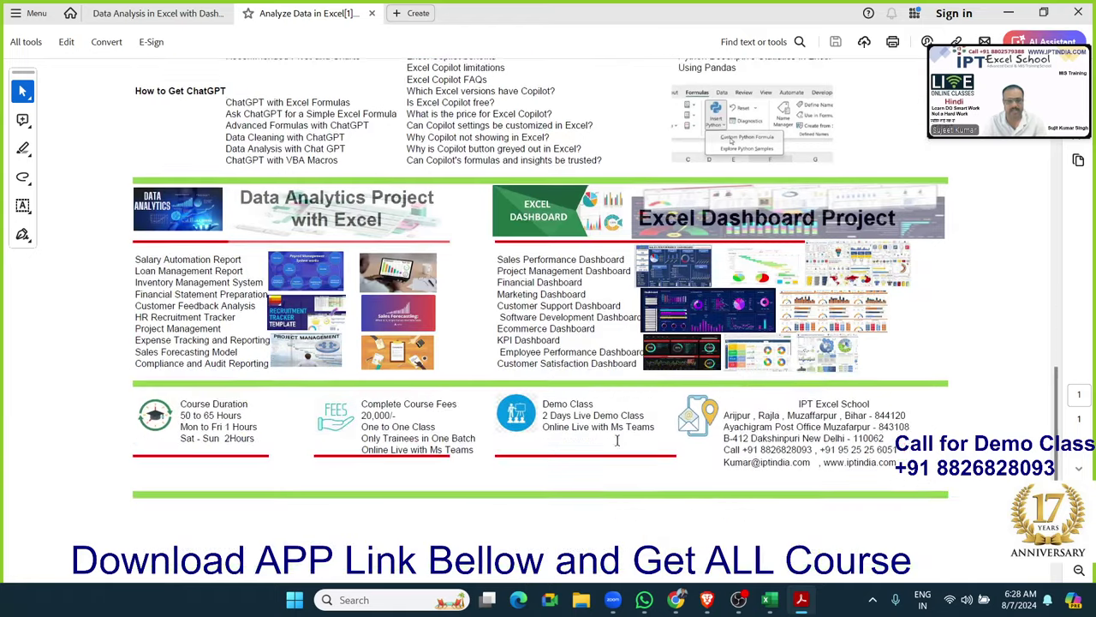
pyautogui.scroll(-1, 618, 445)
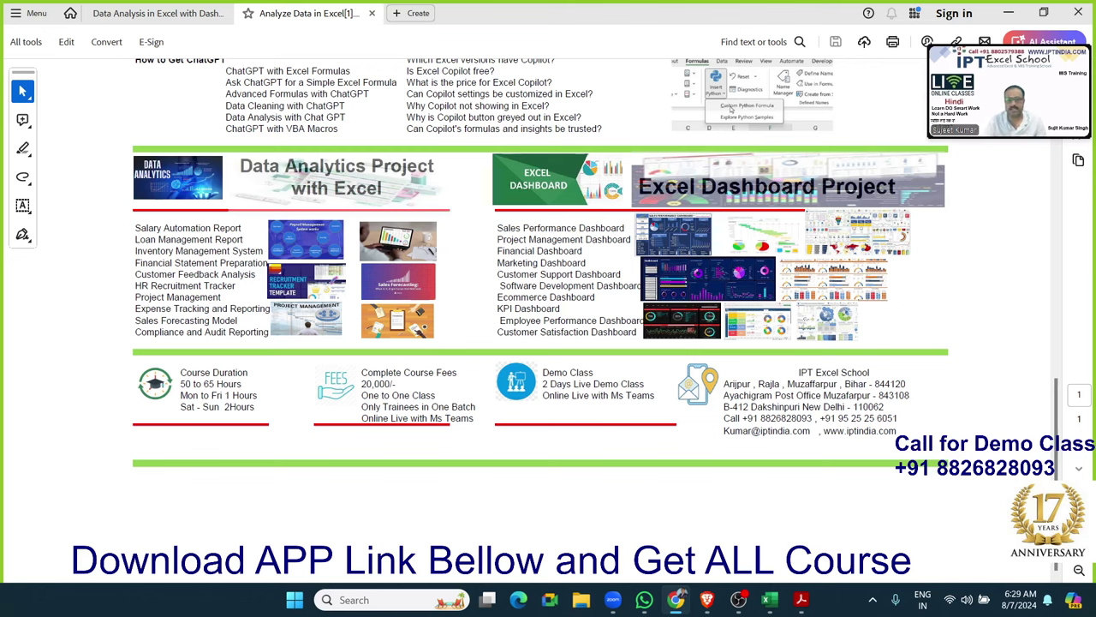
# Open the iris dataset read-only, jump from E14 to the table top, check G7, then close it
pyautogui.click(769, 599)
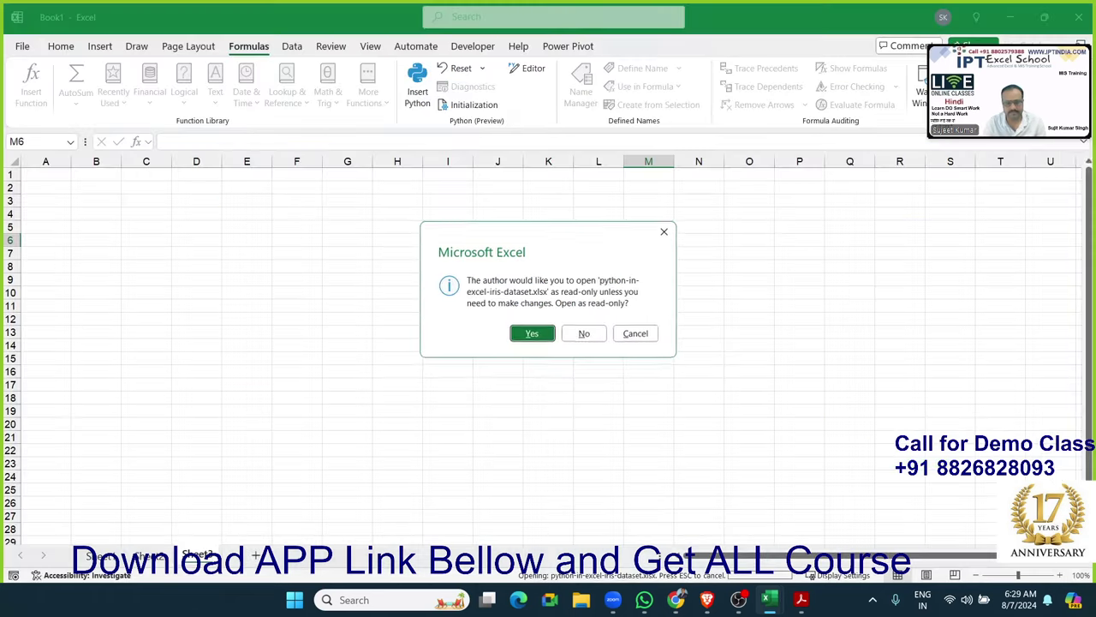
pyautogui.click(539, 332)
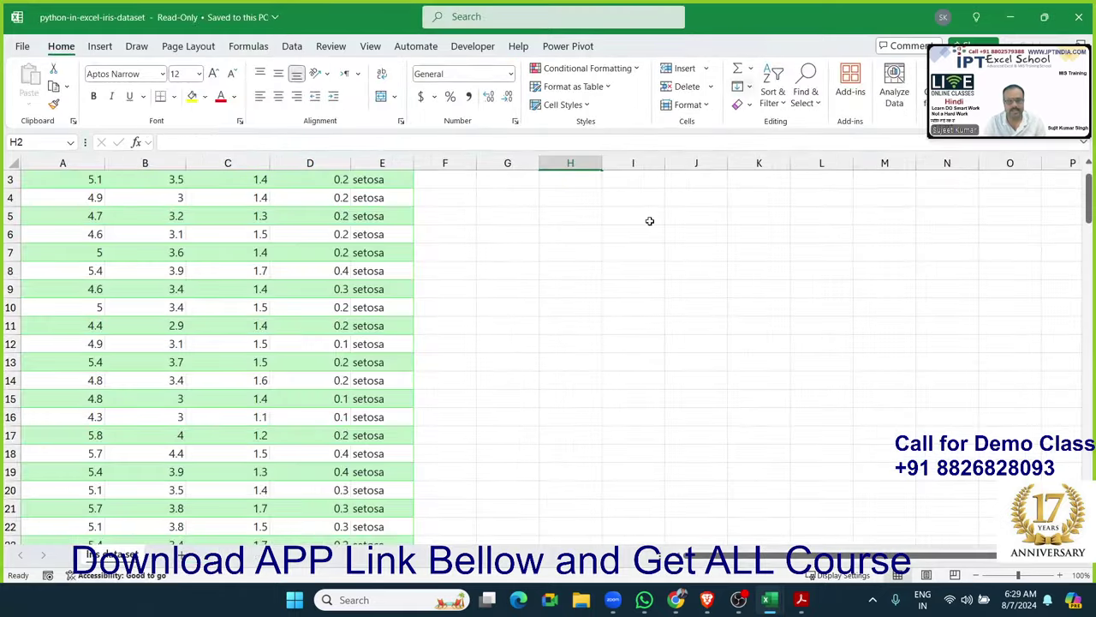
pyautogui.click(407, 380)
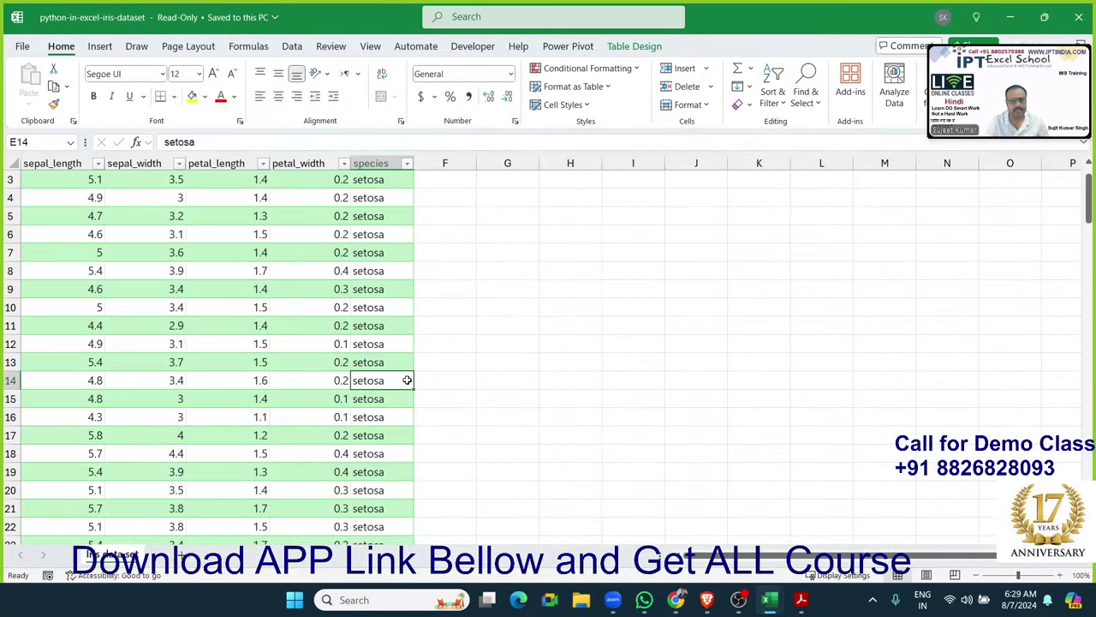
pyautogui.press('Up')
pyautogui.press('Up')
pyautogui.press('Up')
pyautogui.press('Up')
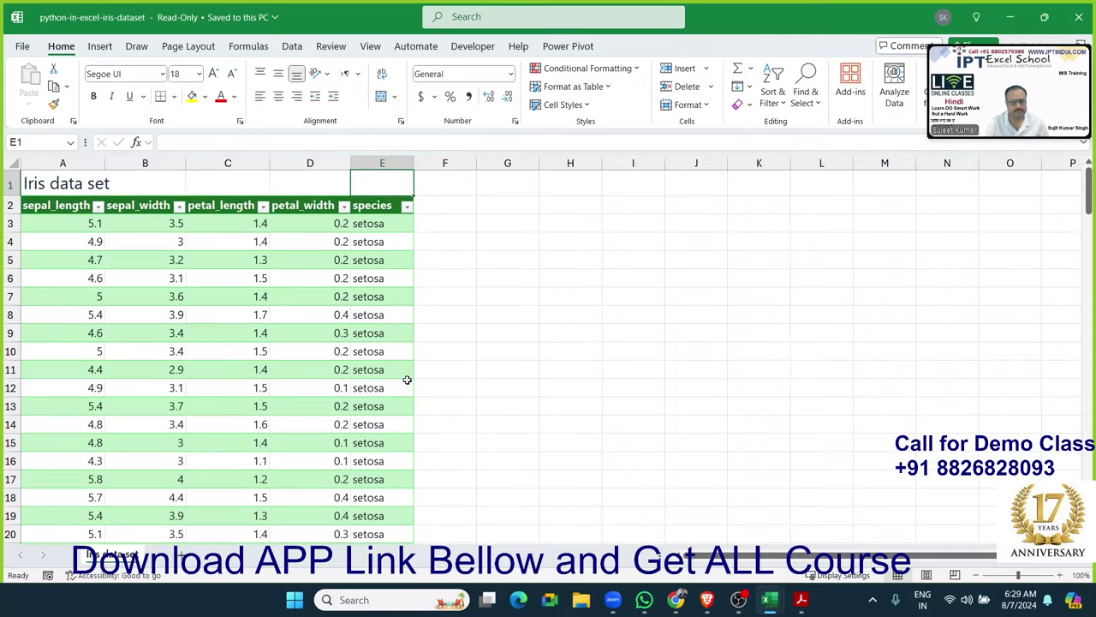
pyautogui.click(533, 302)
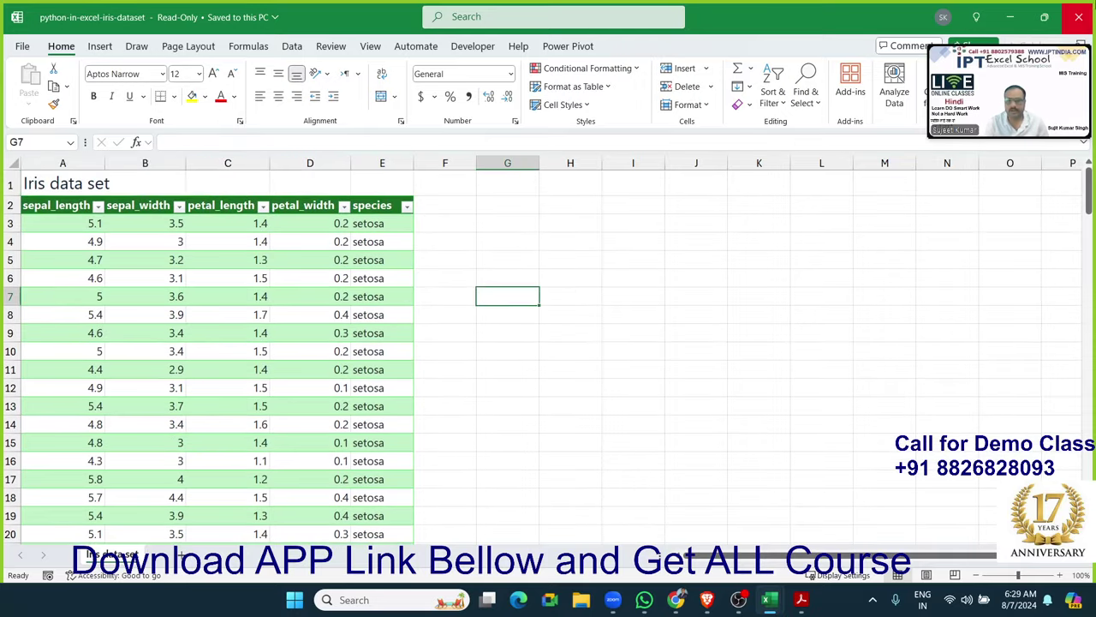
pyautogui.click(1079, 17)
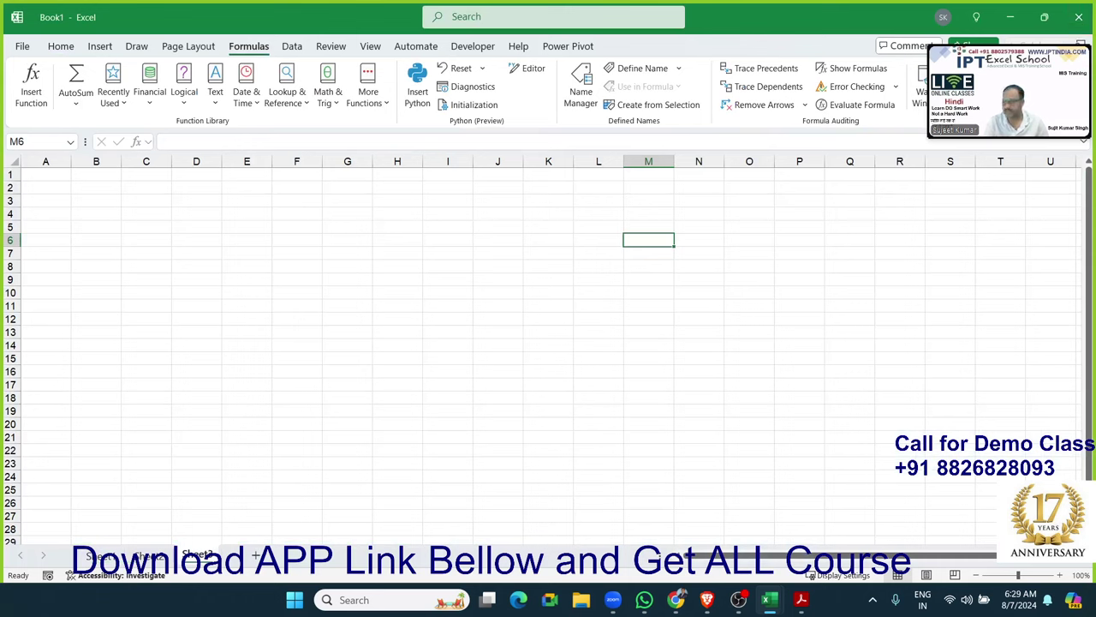
pyautogui.scroll(-5, 548, 351)
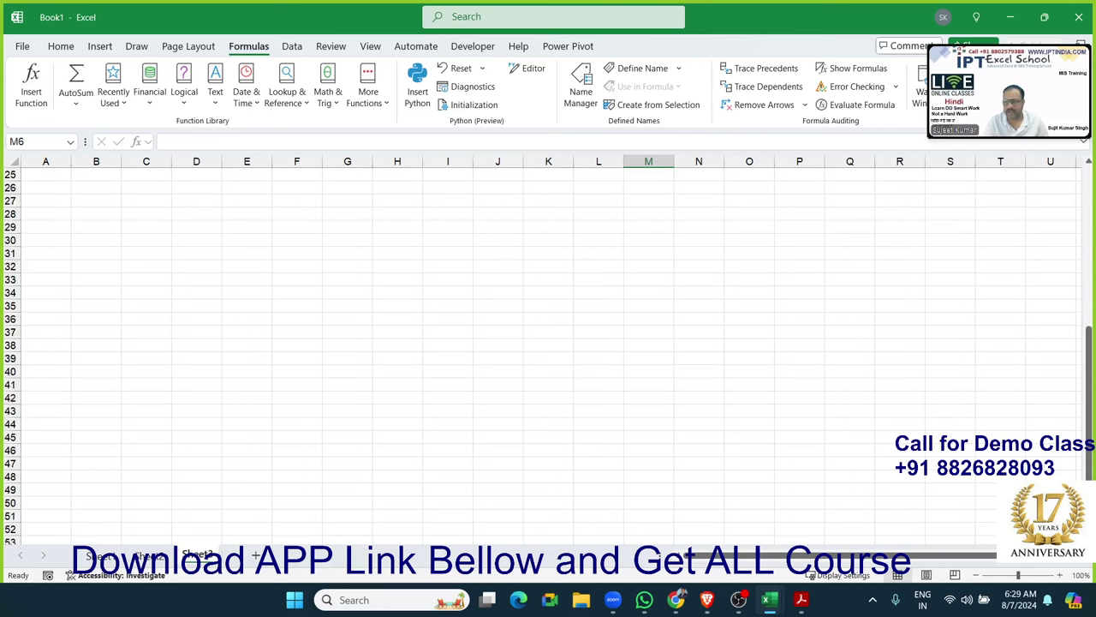
pyautogui.scroll(4, 548, 351)
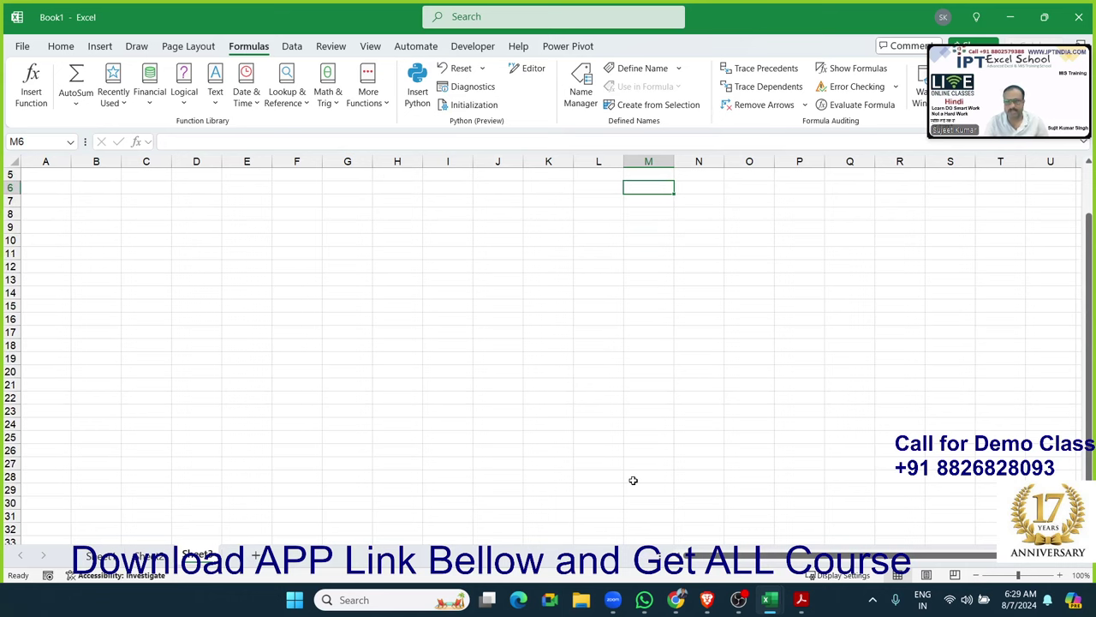
pyautogui.hotkey('alt', 'Tab')
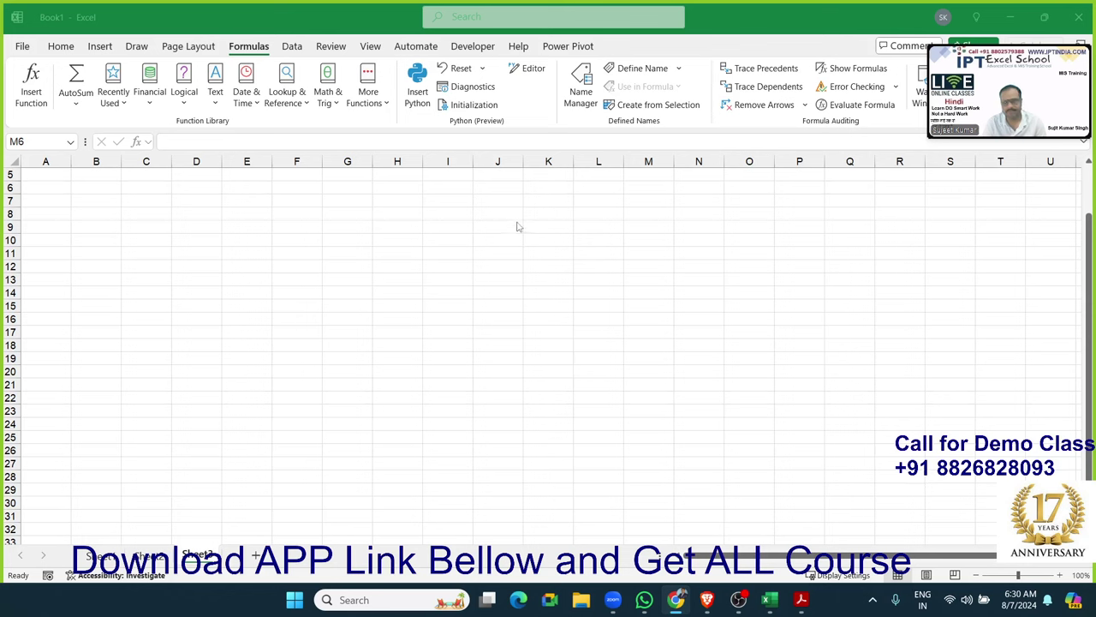
pyautogui.click(25, 52)
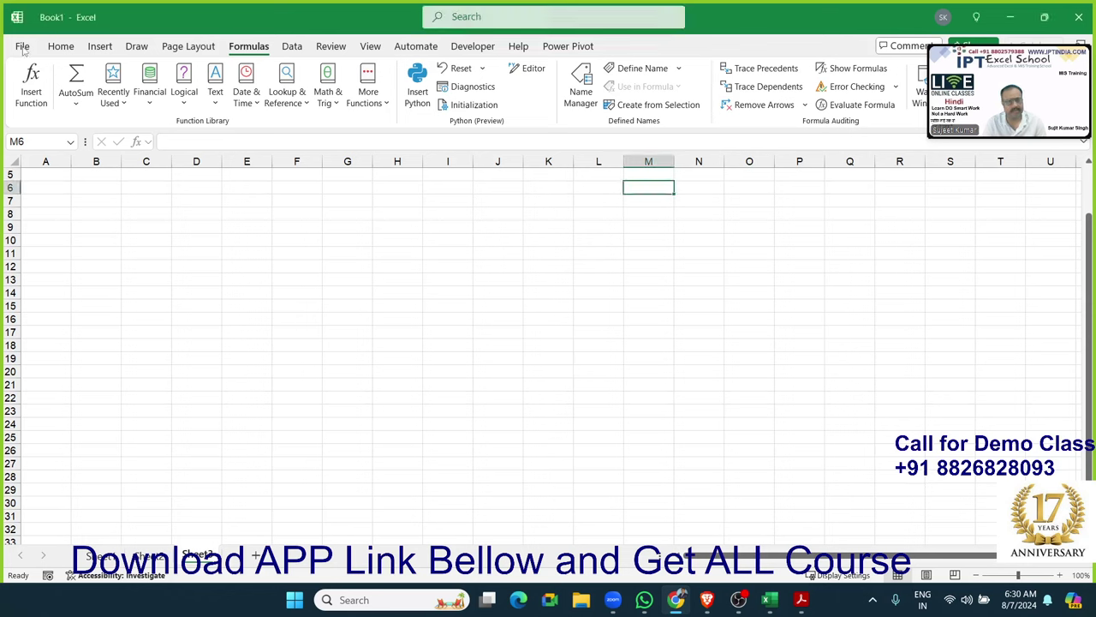
pyautogui.click(26, 50)
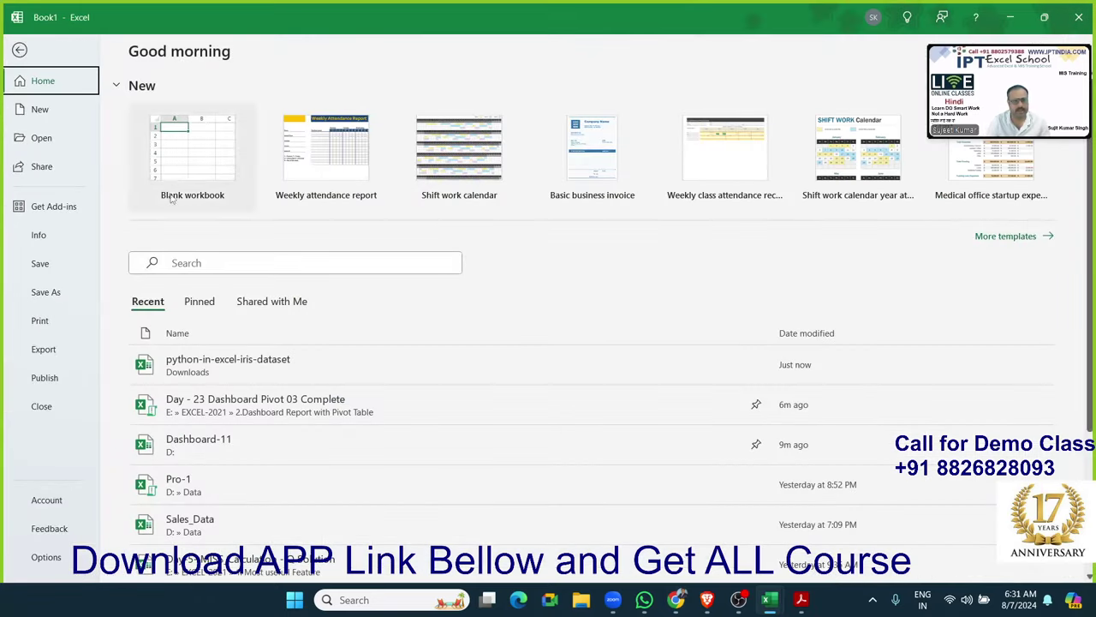
pyautogui.click(195, 263)
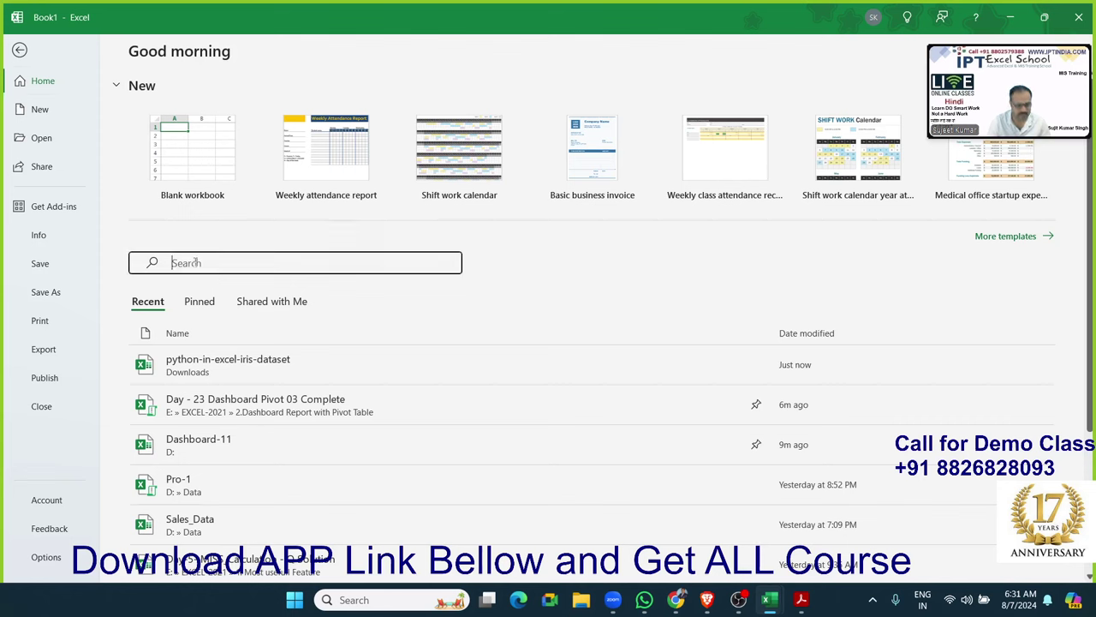
pyautogui.write('day')
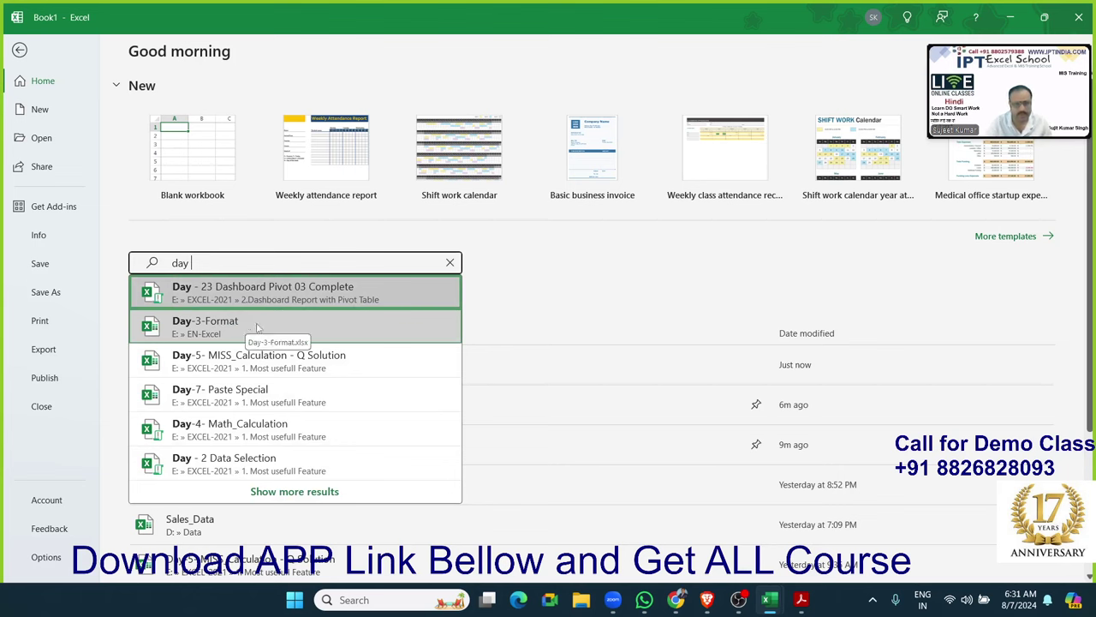
pyautogui.click(238, 467)
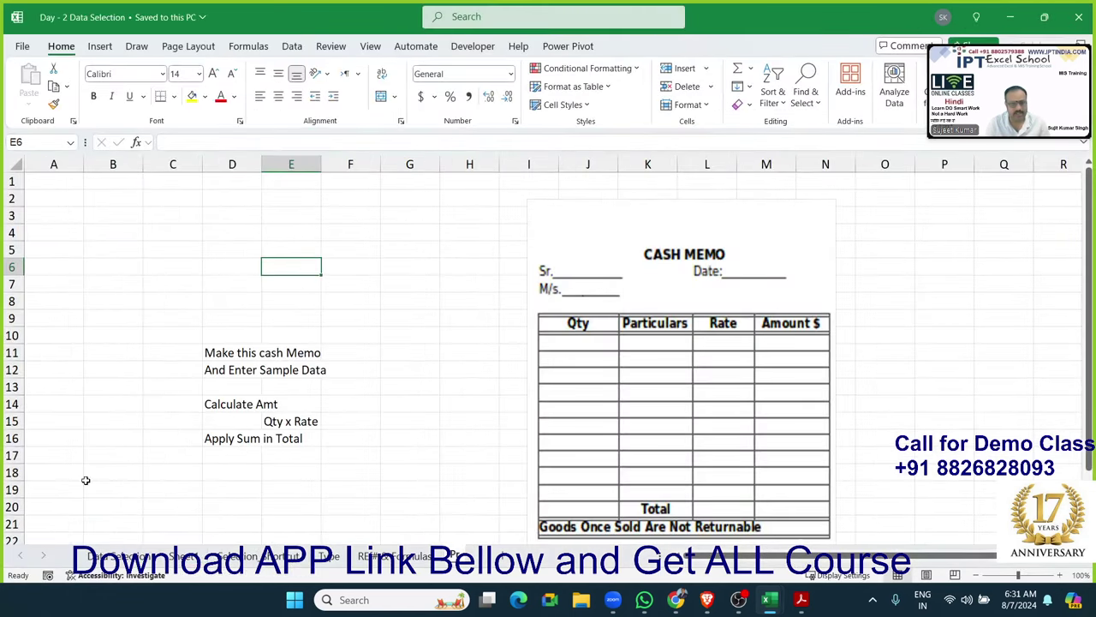
pyautogui.click(129, 557)
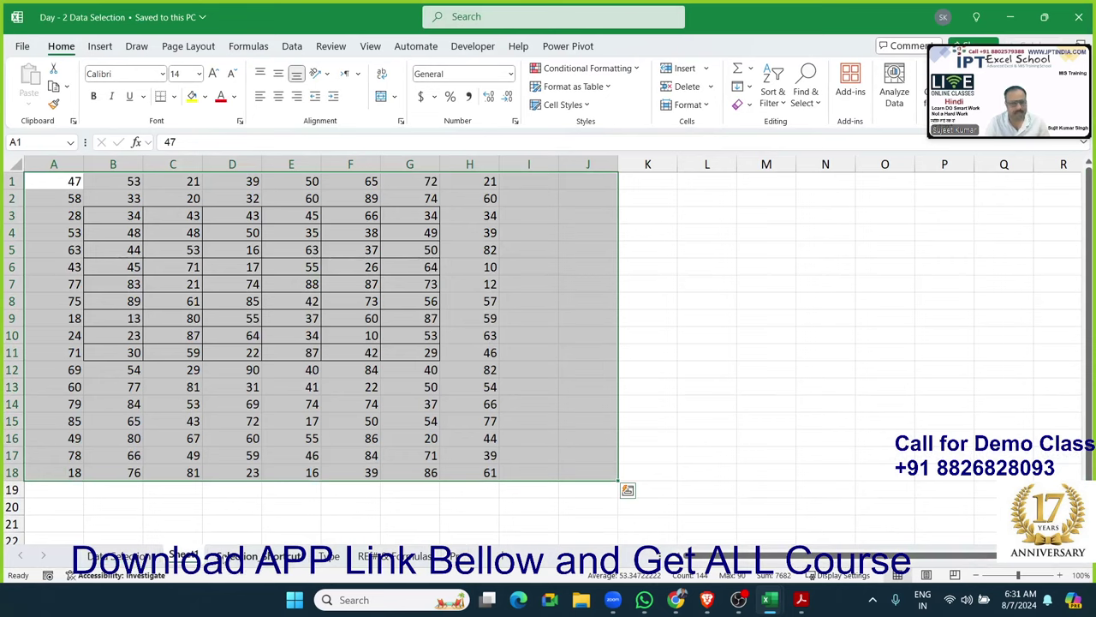
pyautogui.click(225, 556)
pyautogui.moveTo(732, 252); pyautogui.dragTo(733, 478)
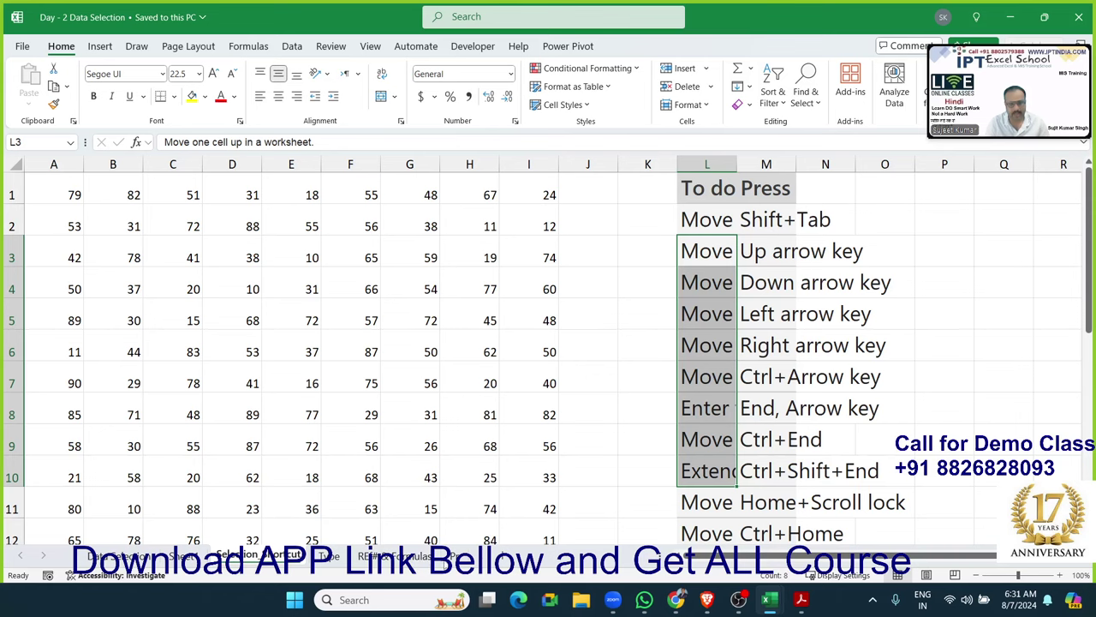
pyautogui.click(454, 557)
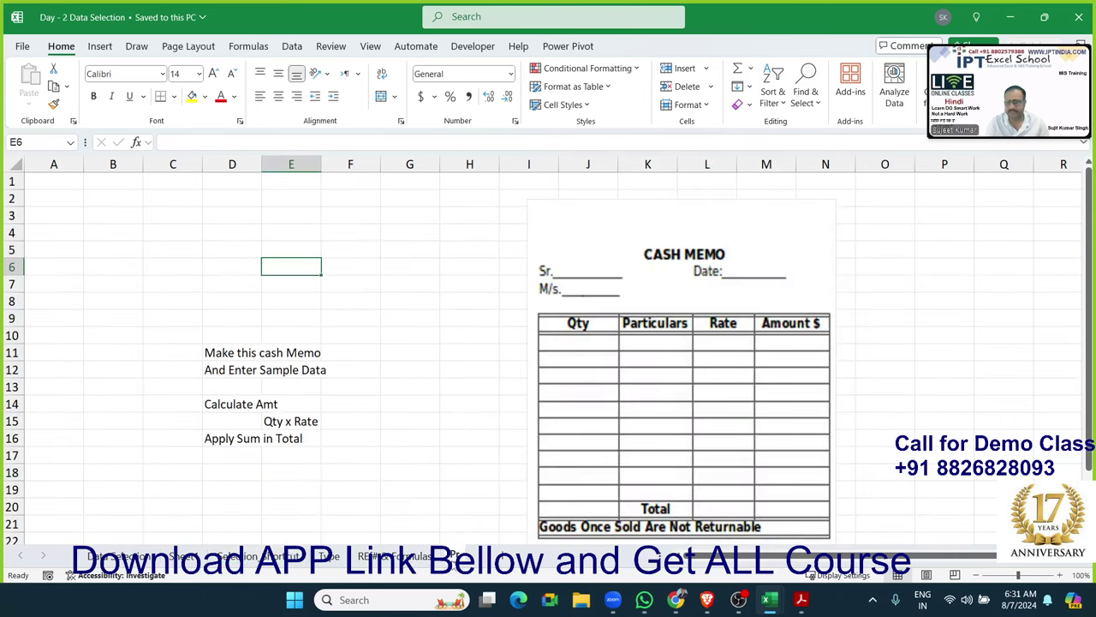
pyautogui.scroll(-2, 549, 359)
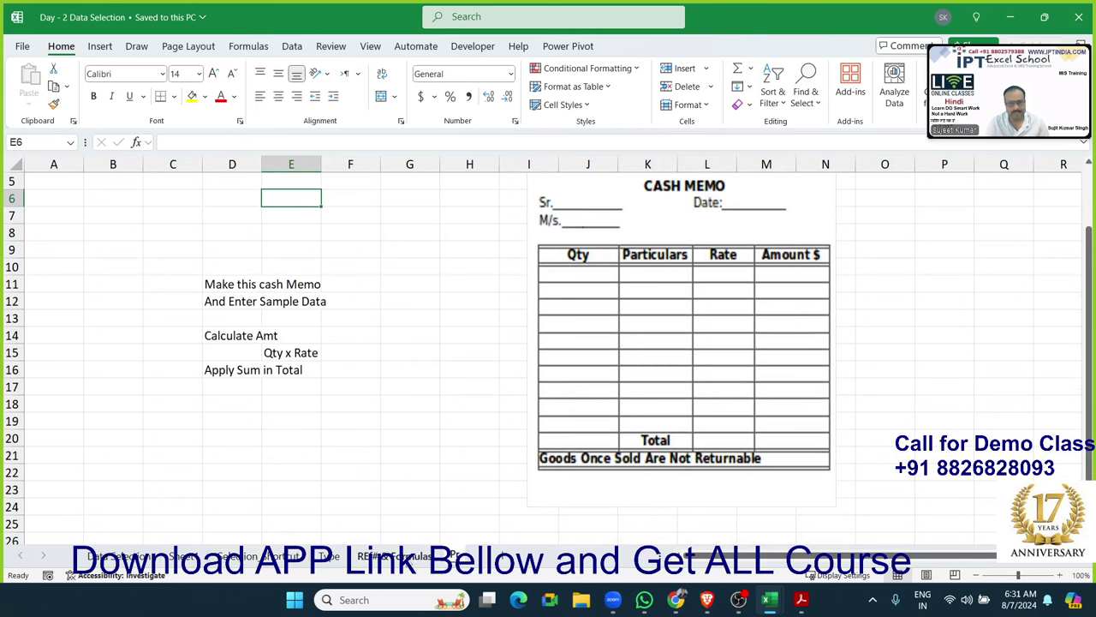
pyautogui.click(1079, 17)
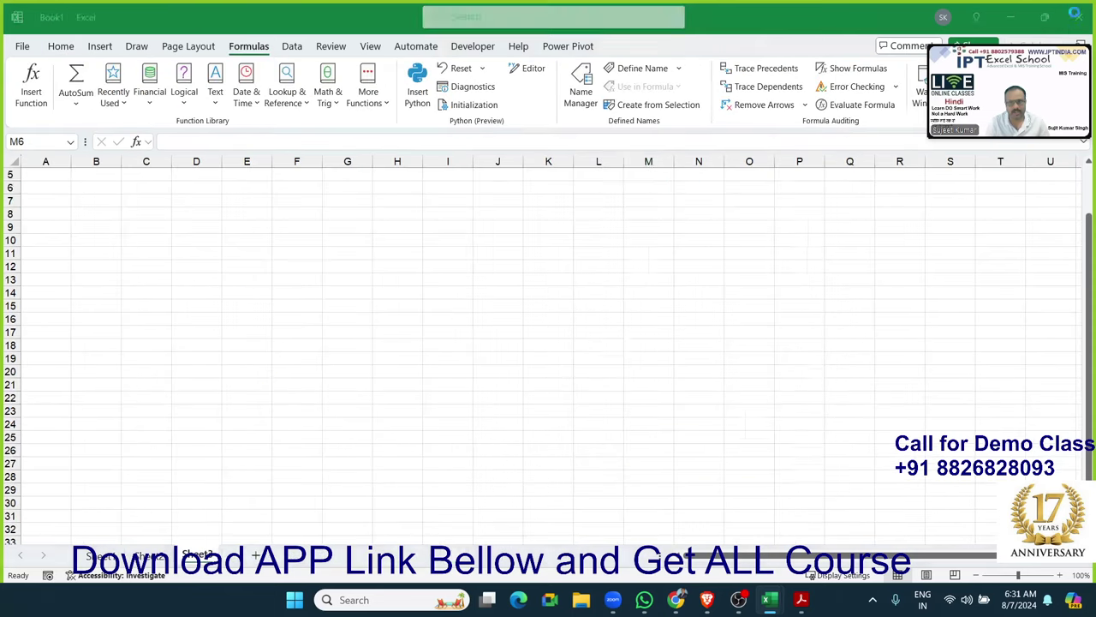